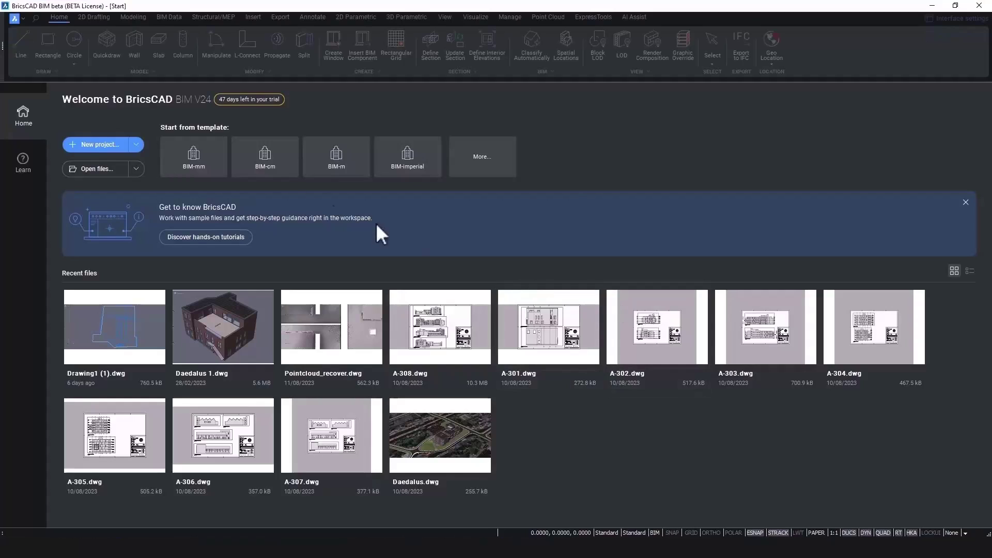
- Create a new BIM project named ScanToPlan
click(109, 144)
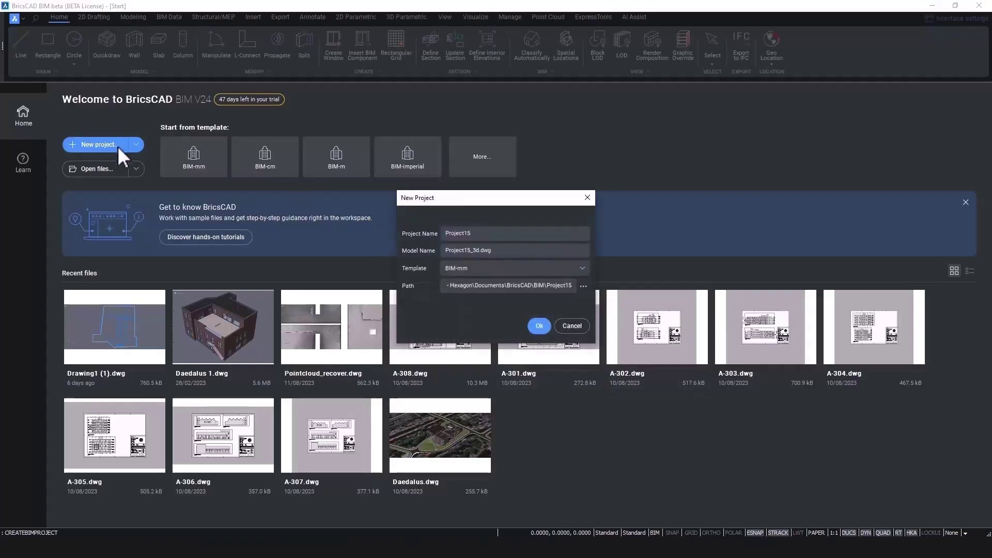
double_click(491, 237)
text(S)
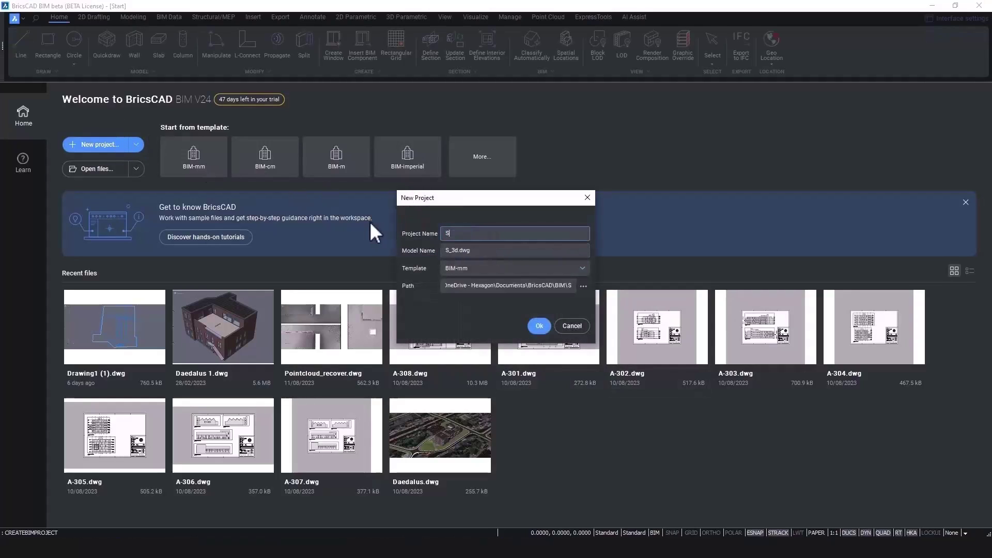
text(cantoPlan)
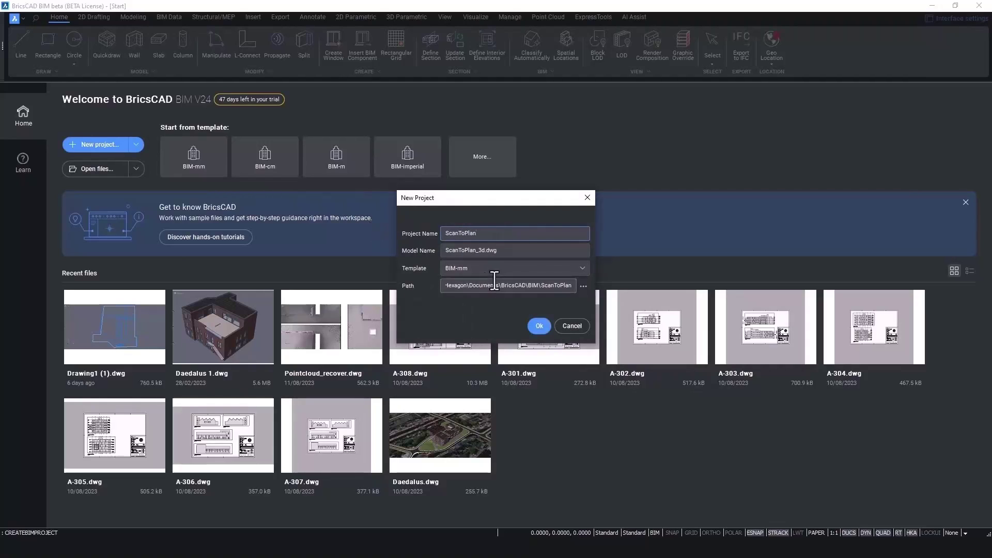
click(538, 326)
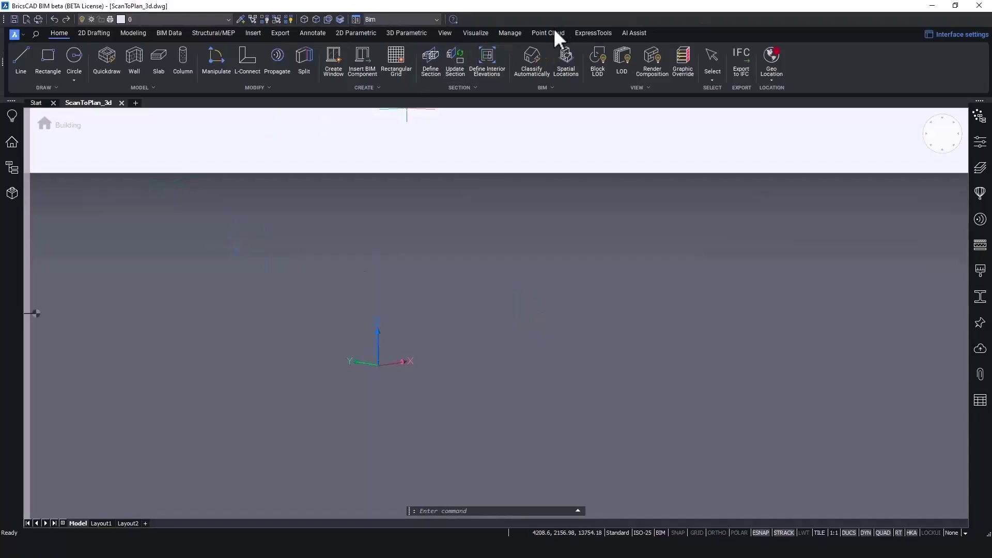
- Attach the 'duraark plan D clean' point cloud at the origin
click(554, 32)
click(23, 70)
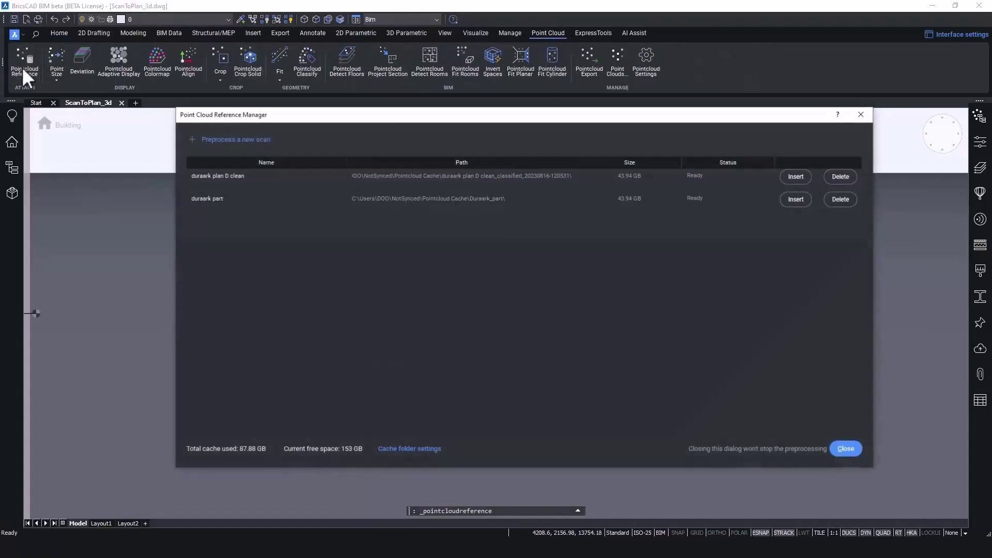
click(796, 176)
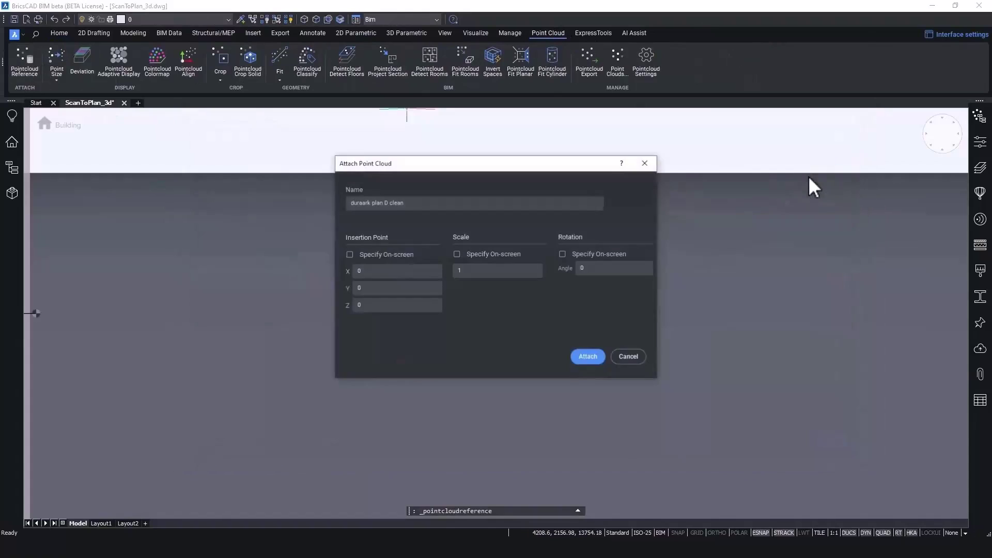
click(583, 355)
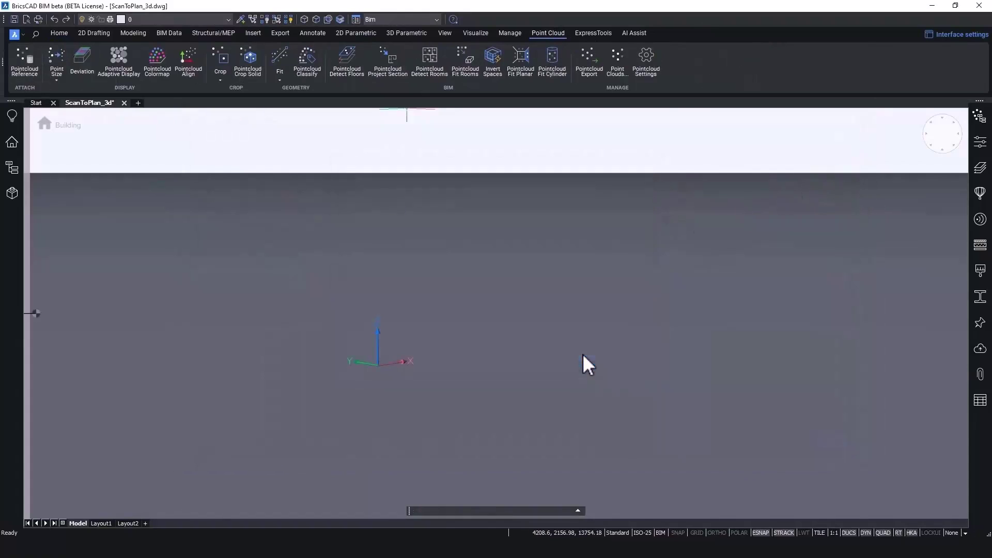
scroll(698, 424, up, 6)
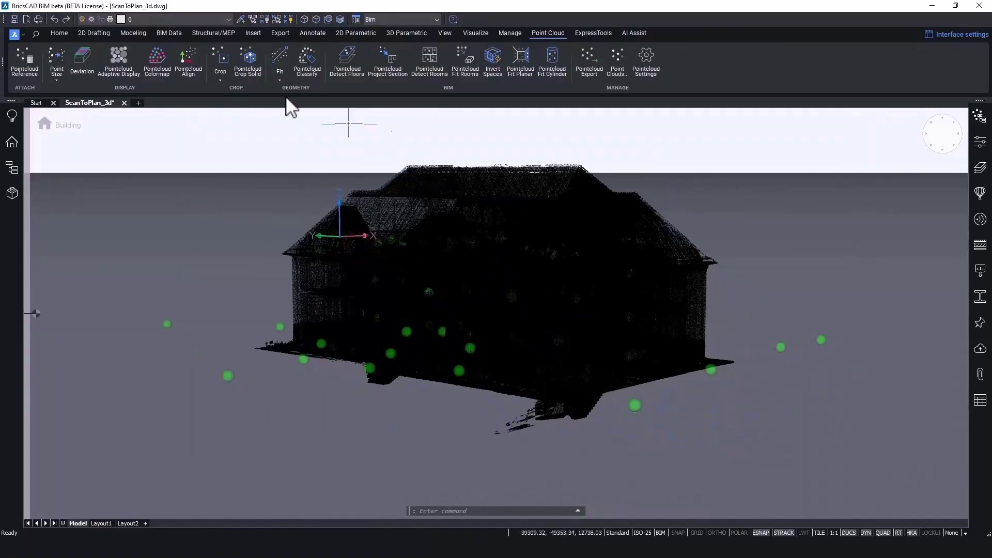
- Set the point cloud colour map to Normals
click(148, 68)
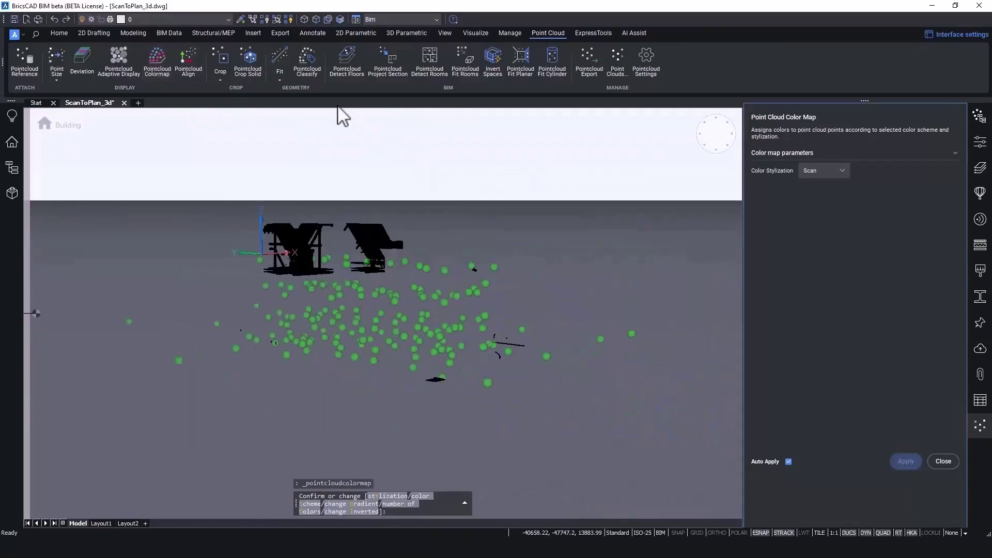
click(841, 169)
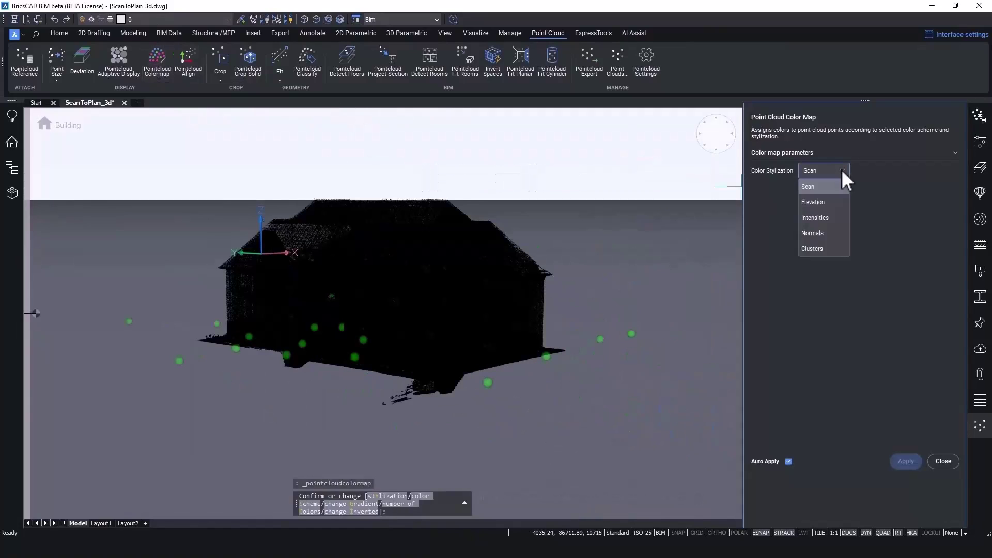
click(830, 239)
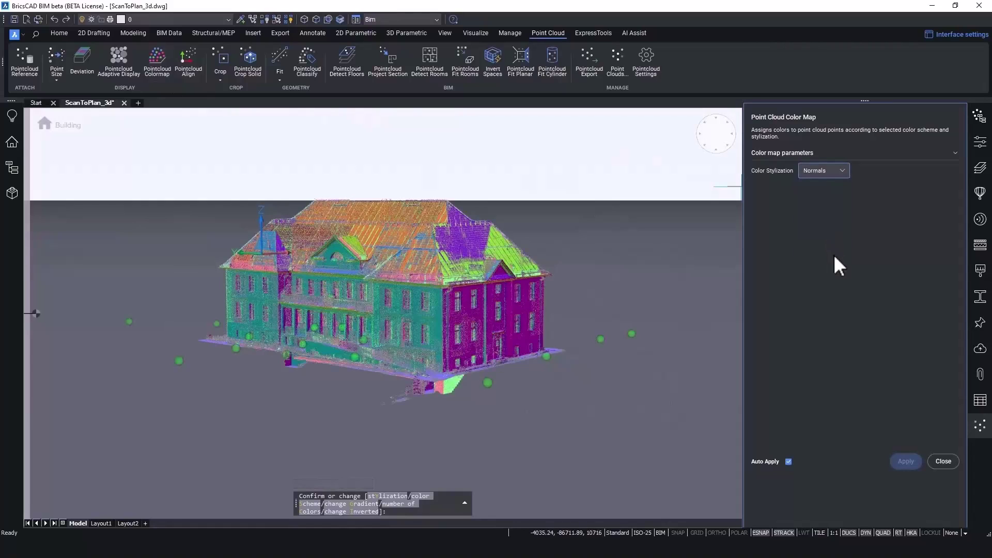
click(943, 461)
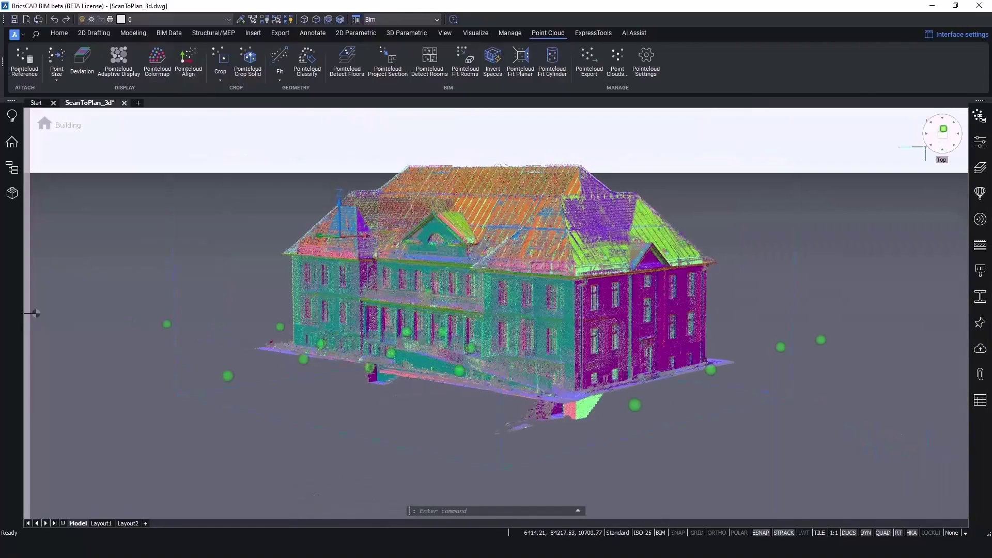
- In Top view, align the point cloud by rotating it to a selected wall area
click(943, 129)
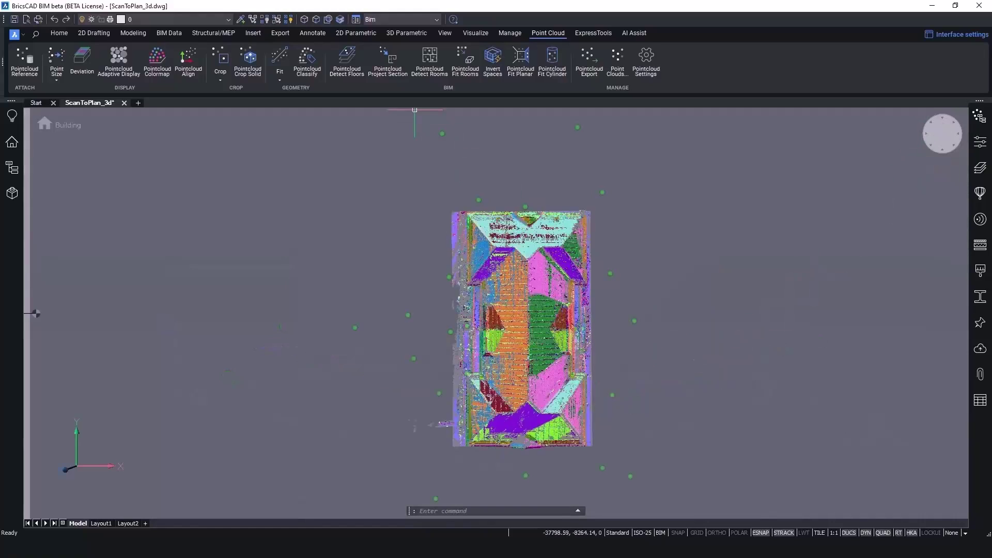
click(193, 66)
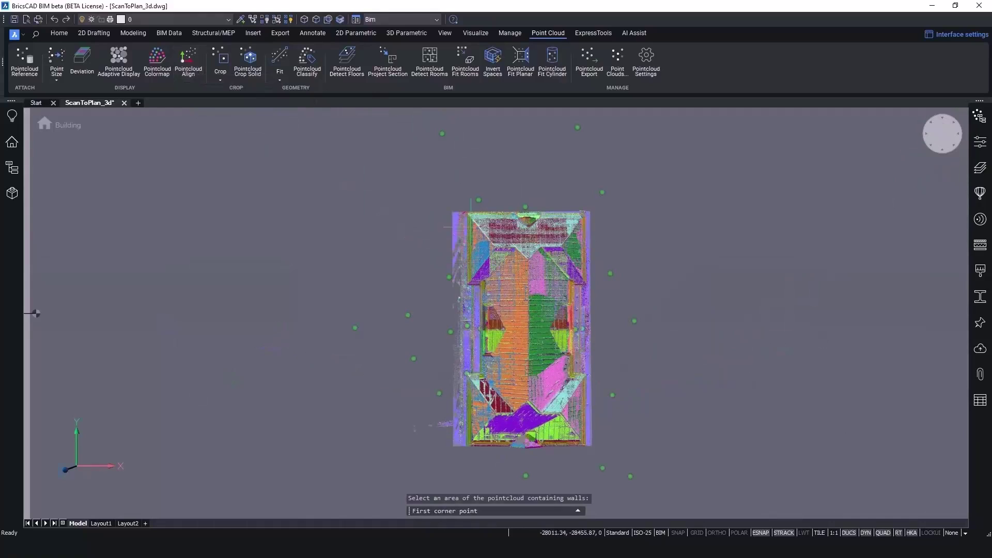
click(478, 273)
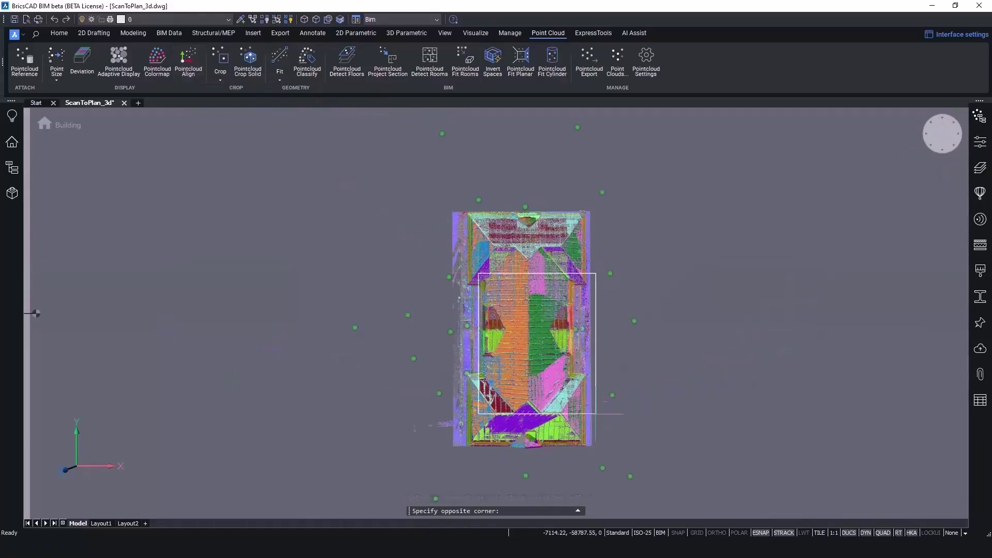
click(576, 382)
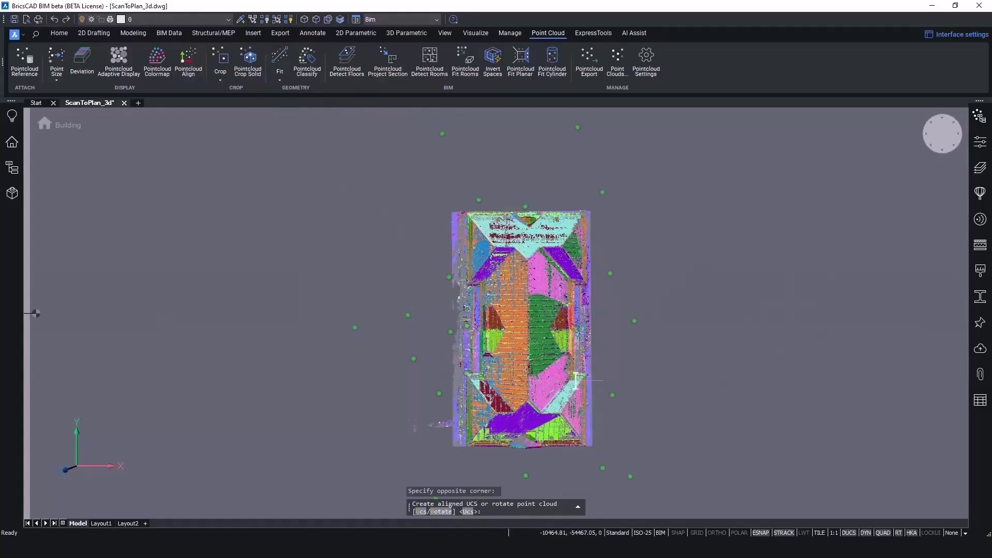
click(440, 512)
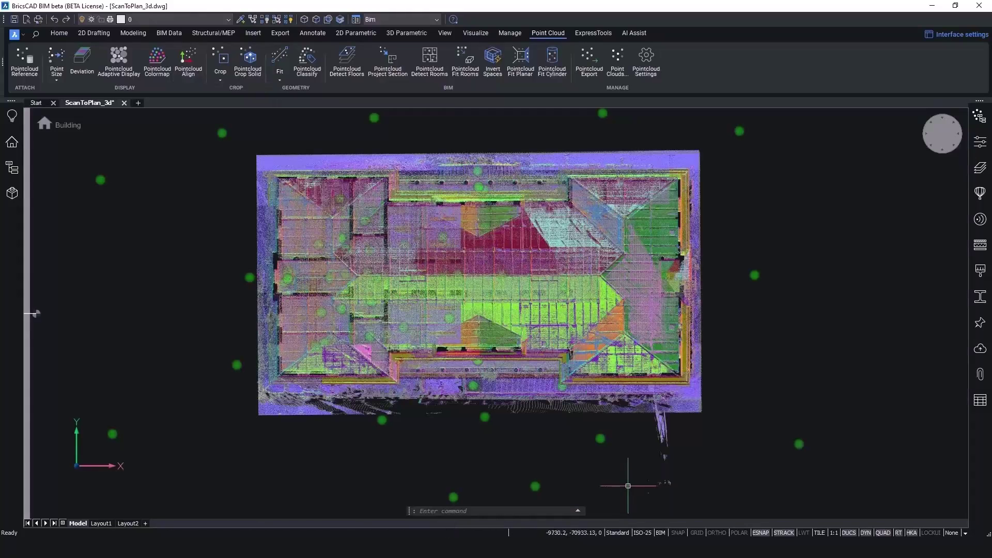
- Detect floors on a selected area of the point cloud and accept creating spatial elements
click(346, 72)
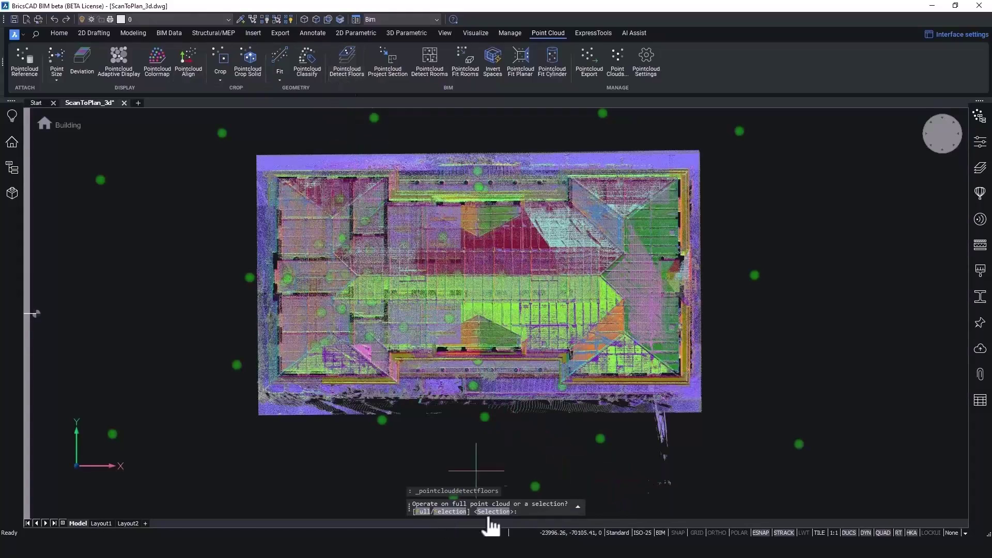
text(S)
key(Return)
click(261, 166)
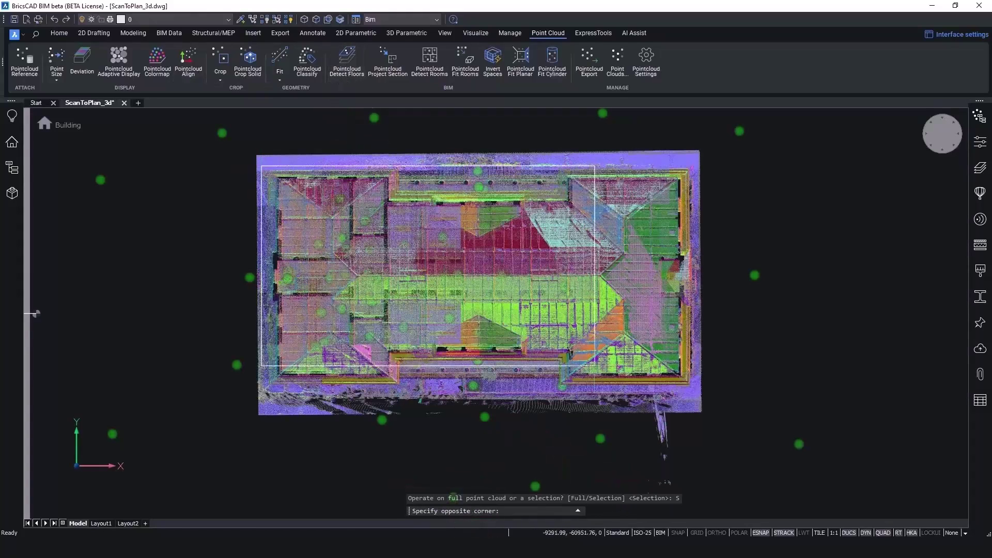
click(737, 496)
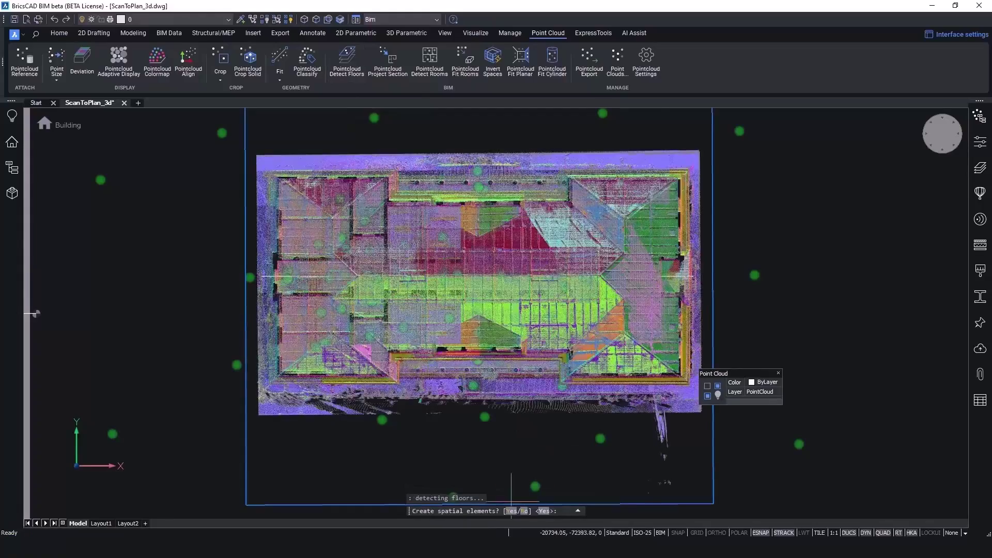
click(716, 382)
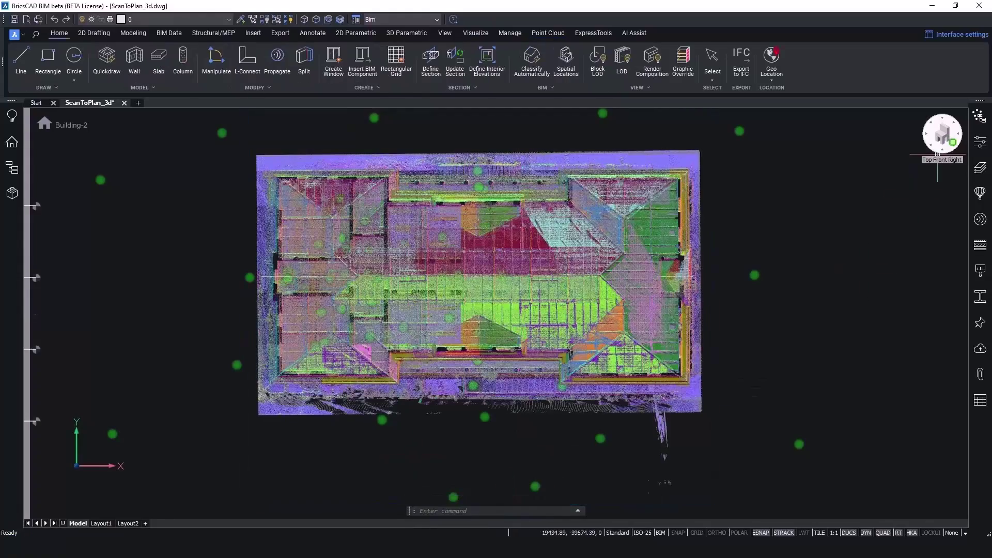
- In an isometric view, select the floor_0 plan section in the Structure browser and show its properties
click(952, 144)
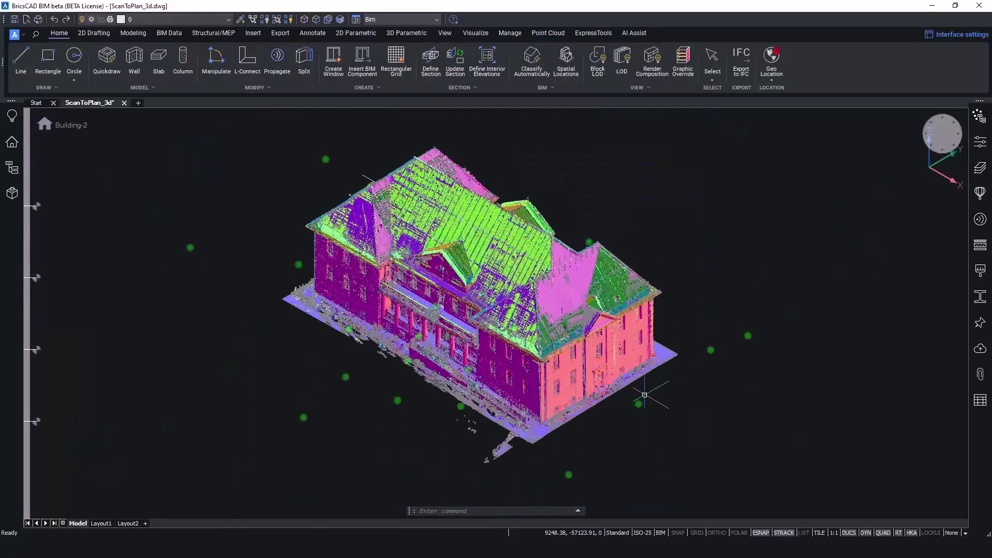
click(12, 168)
click(71, 151)
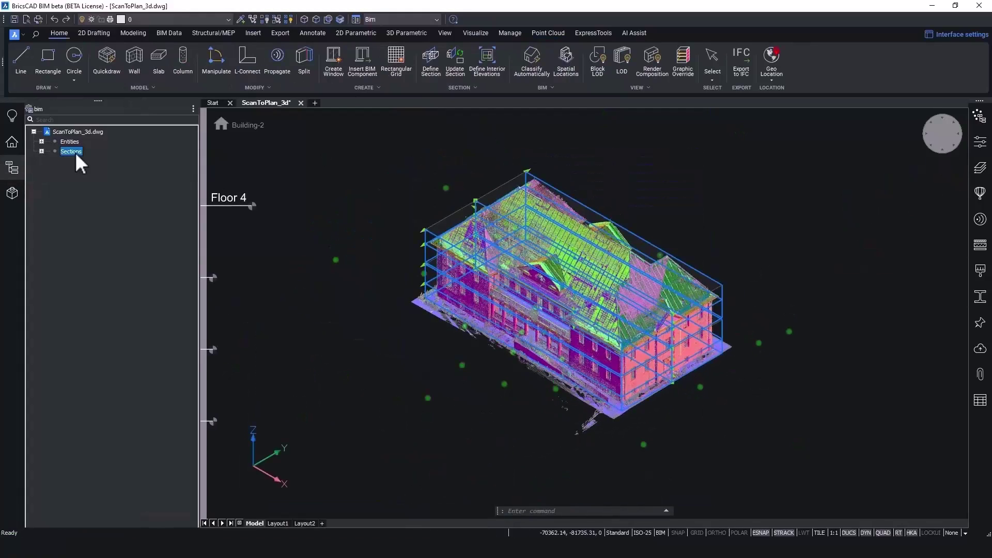
click(42, 151)
click(49, 161)
click(86, 170)
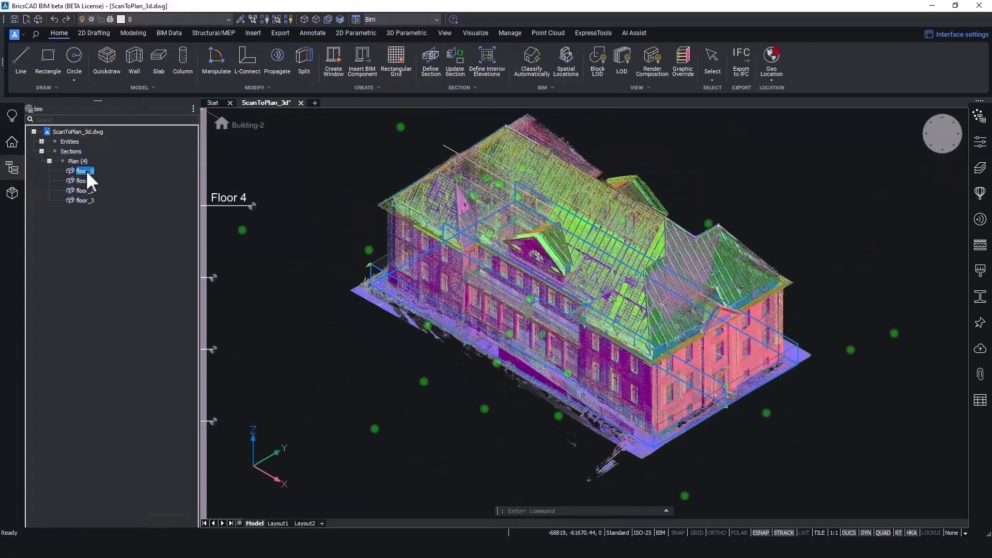
click(980, 141)
- Turn floor_0's Clip display on, then off again to show the whole building
scroll(594, 347, up, 3)
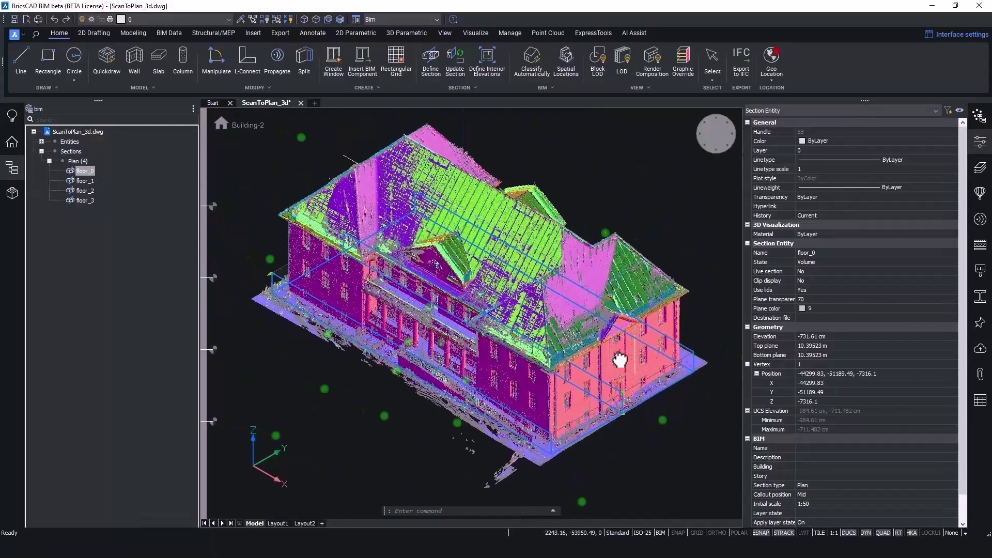
click(814, 282)
double_click(814, 283)
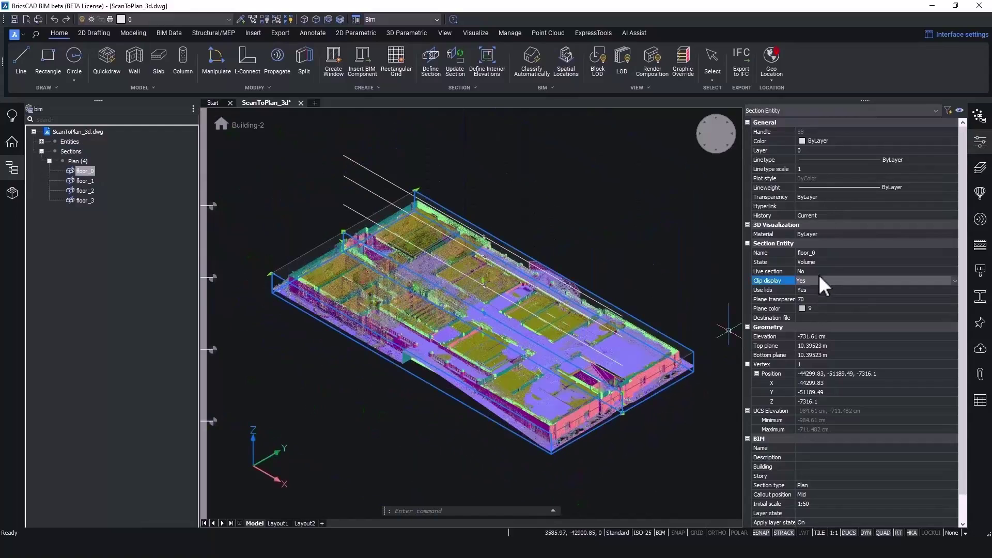
click(817, 280)
click(814, 291)
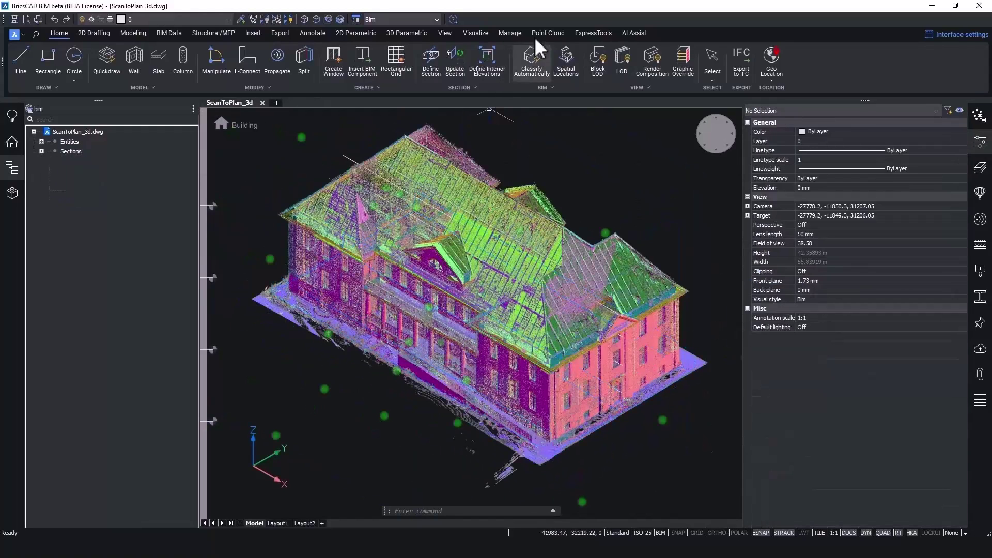
click(548, 33)
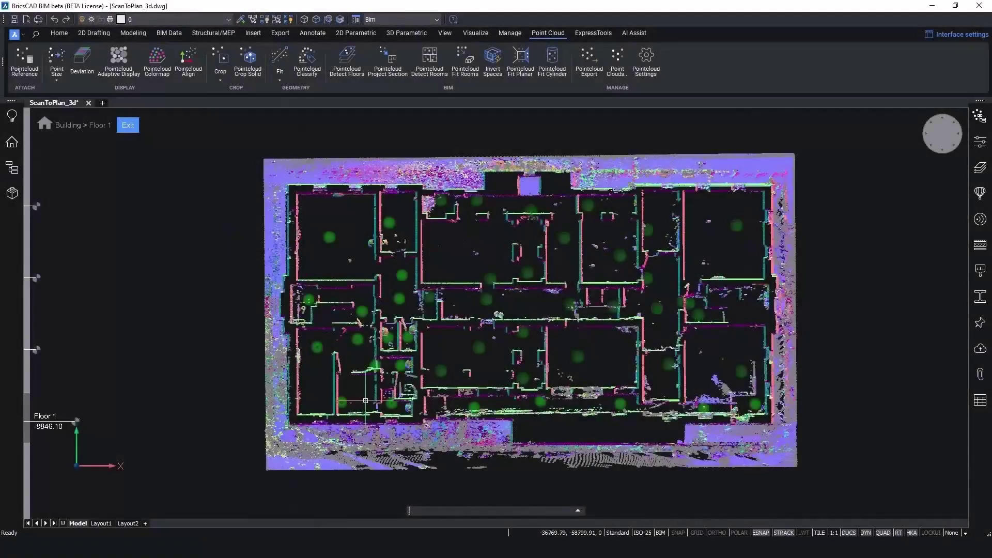
- Start a wall with the width option and enable point-cloud nearest-point snapping
scroll(371, 387, up, 4)
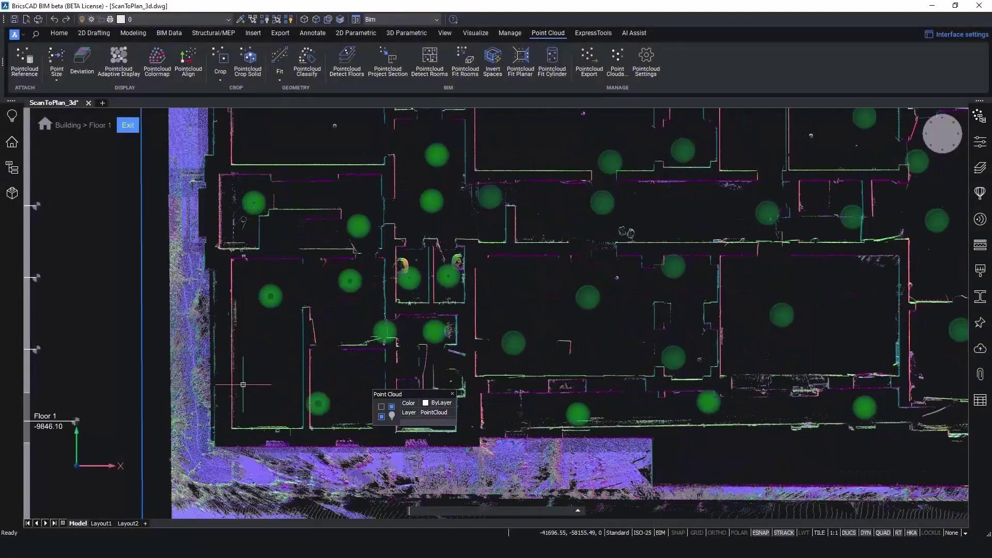
click(58, 33)
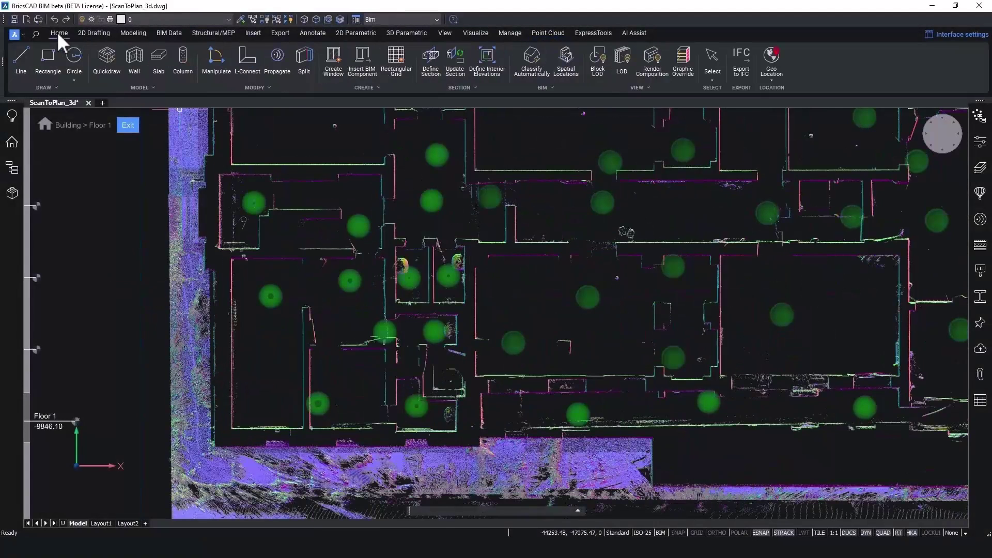
click(139, 64)
scroll(175, 421, up, 4)
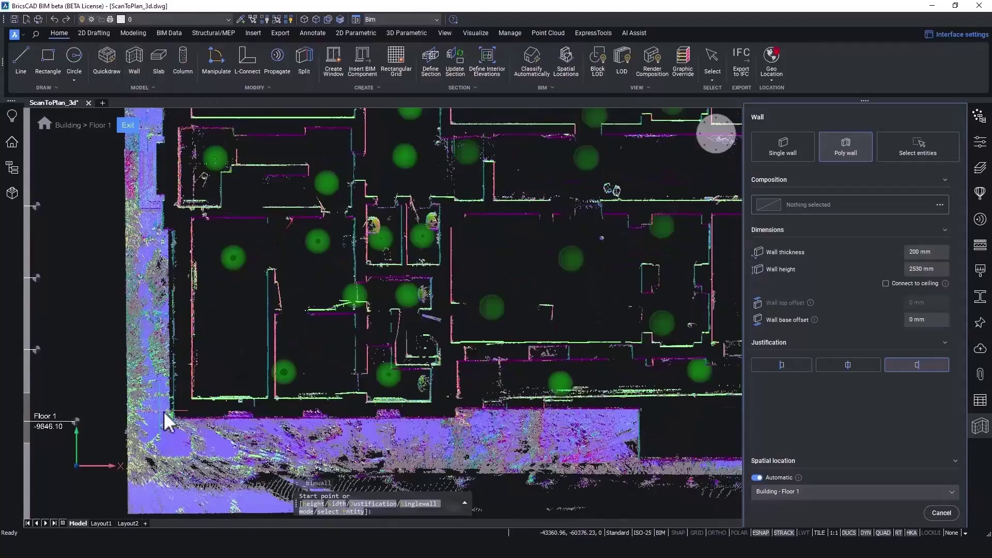
scroll(178, 410, up, 2)
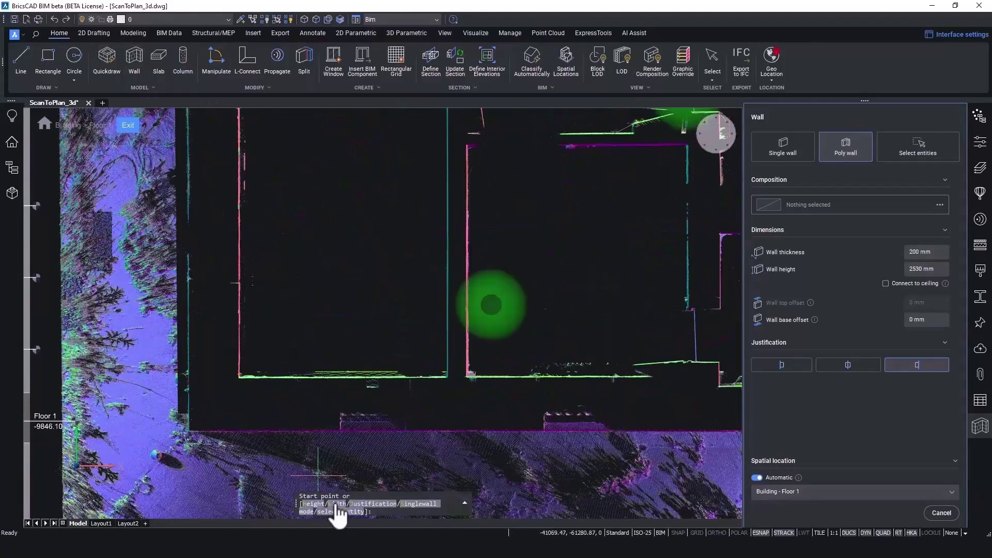
text(W)
key(Return)
right_click(768, 531)
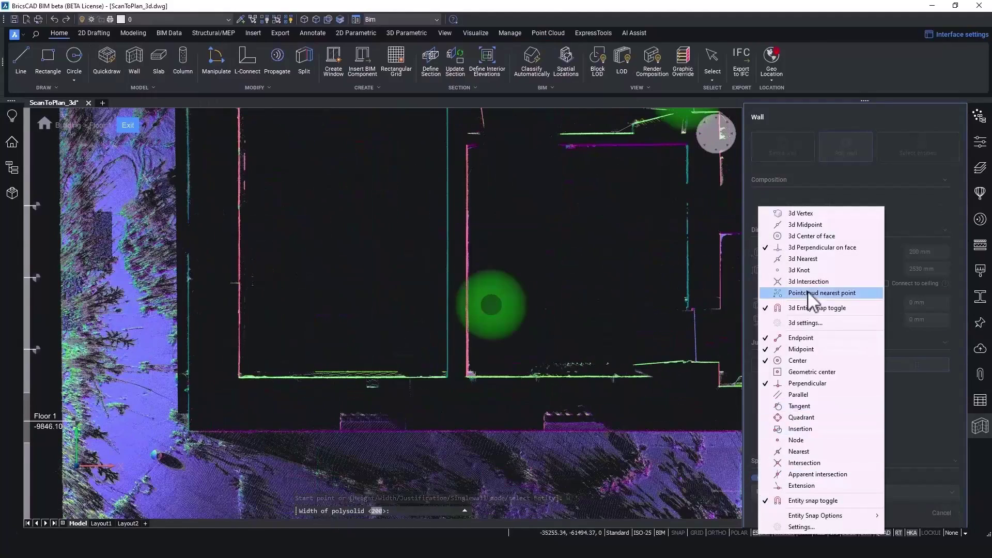
click(813, 291)
key(Return)
click(238, 393)
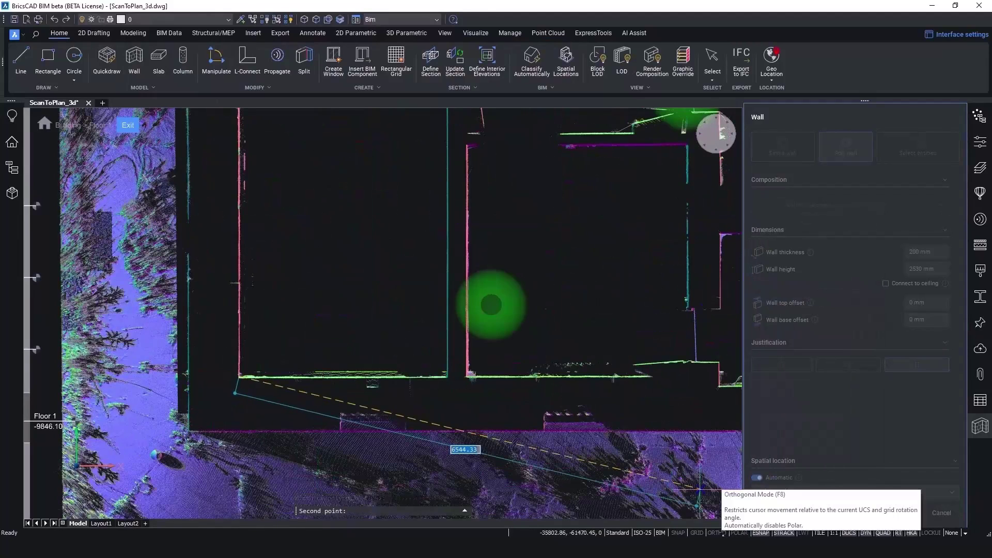
- Turn on Ortho, adjust 3D snap settings, and set the wall width to 700 mm
click(717, 532)
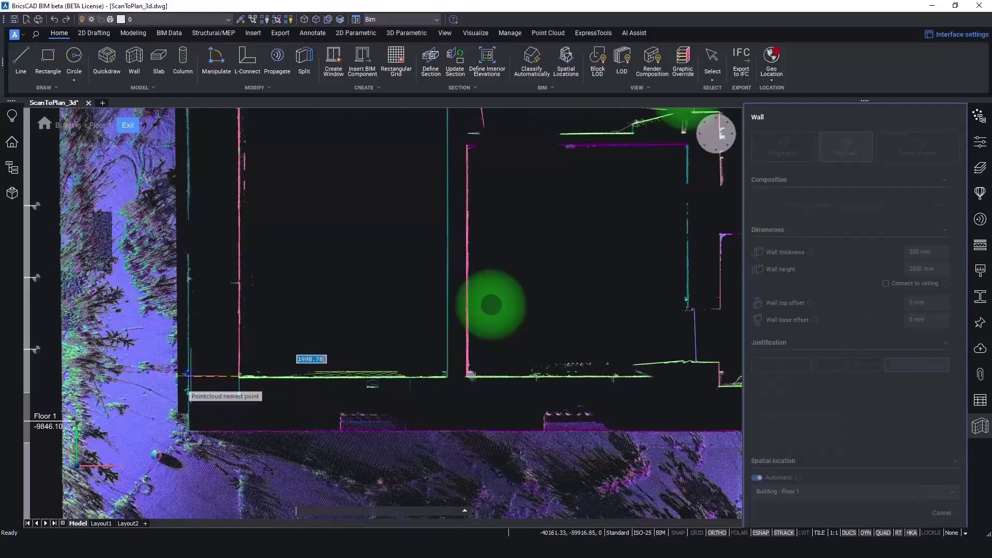
right_click(760, 533)
click(781, 525)
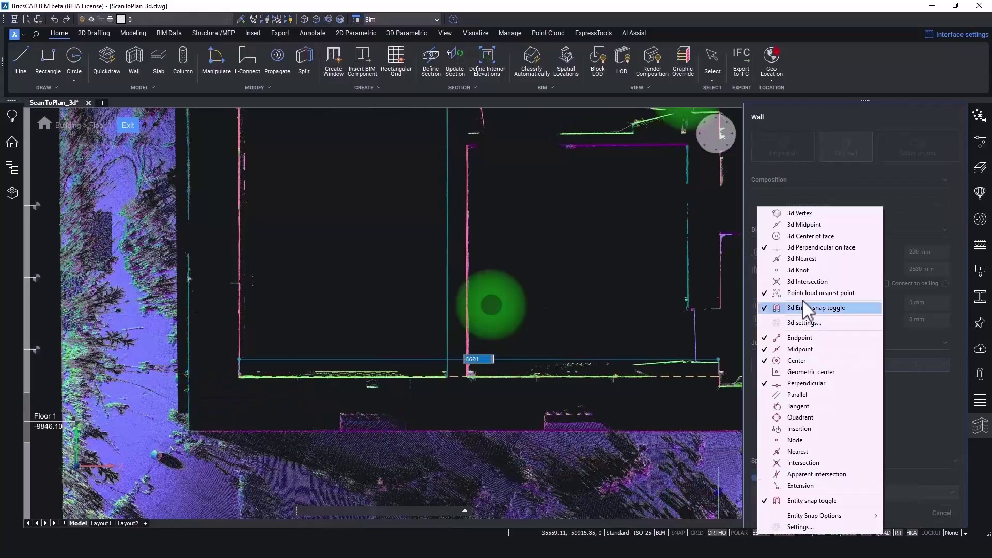
click(807, 310)
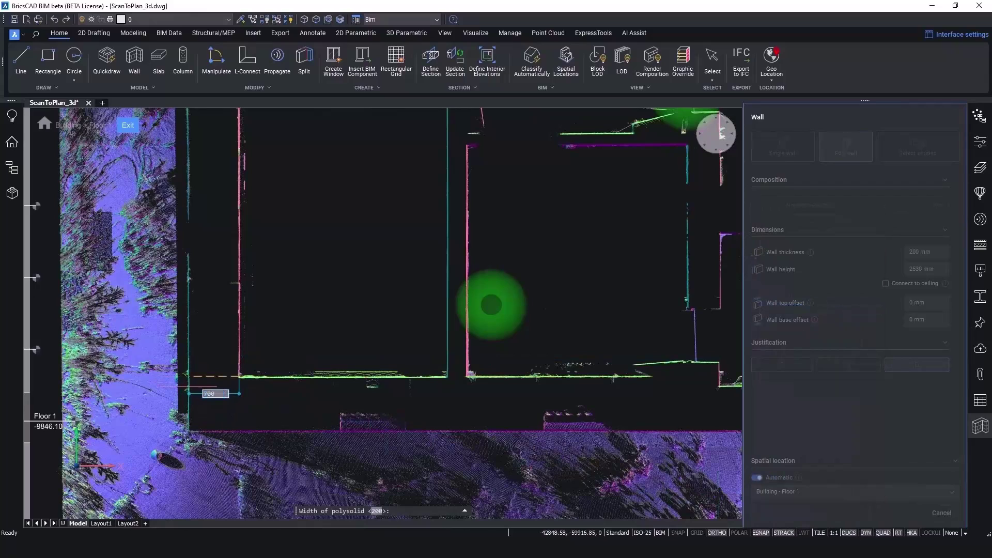
key(Return)
click(938, 252)
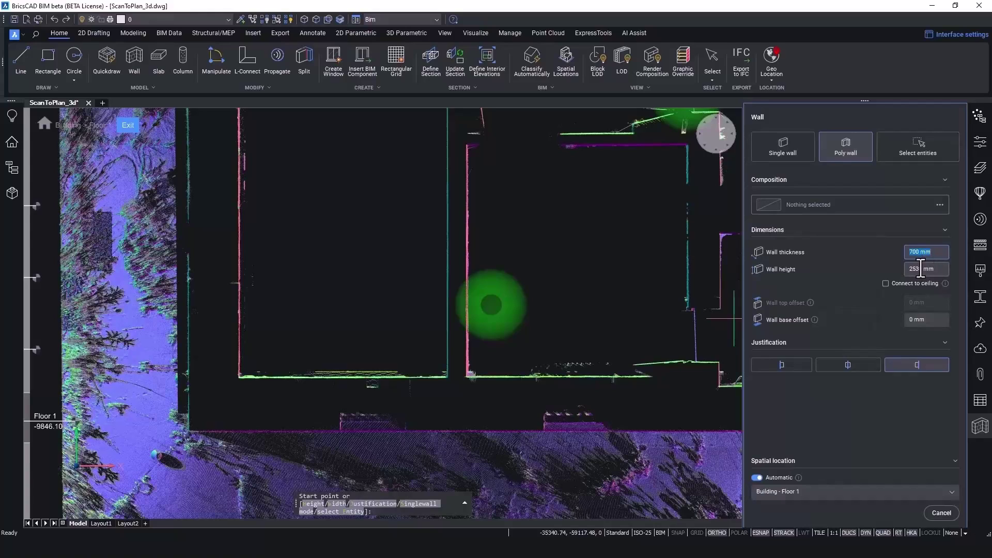
click(922, 269)
- Draw the 700 mm poly wall along the building's west side to the top-left corner
click(238, 377)
scroll(232, 310, down, 5)
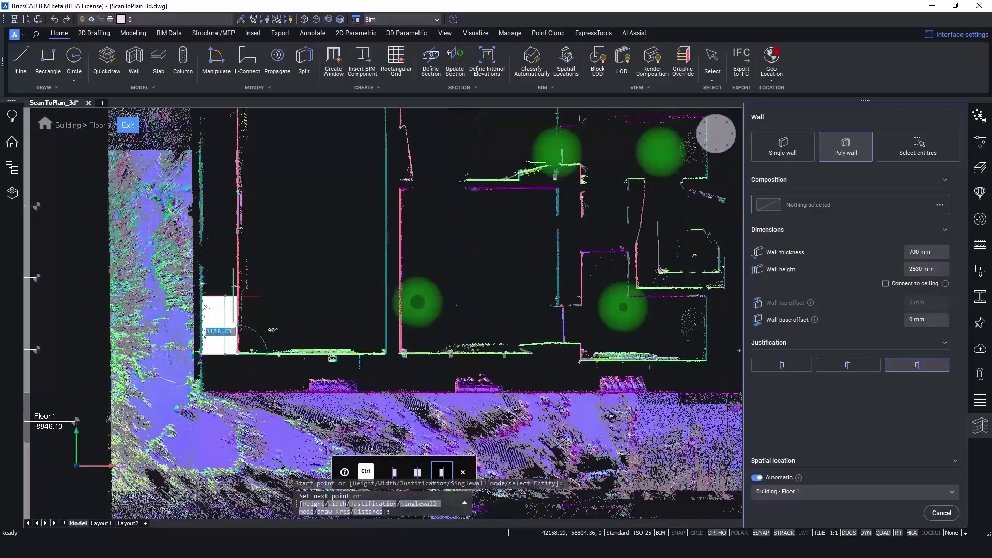
scroll(232, 235, up, 5)
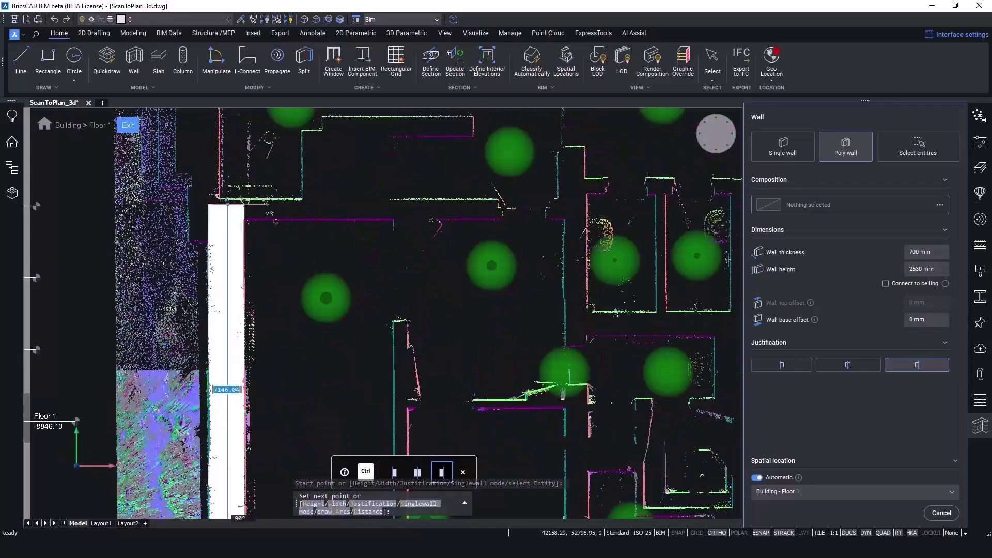
click(227, 199)
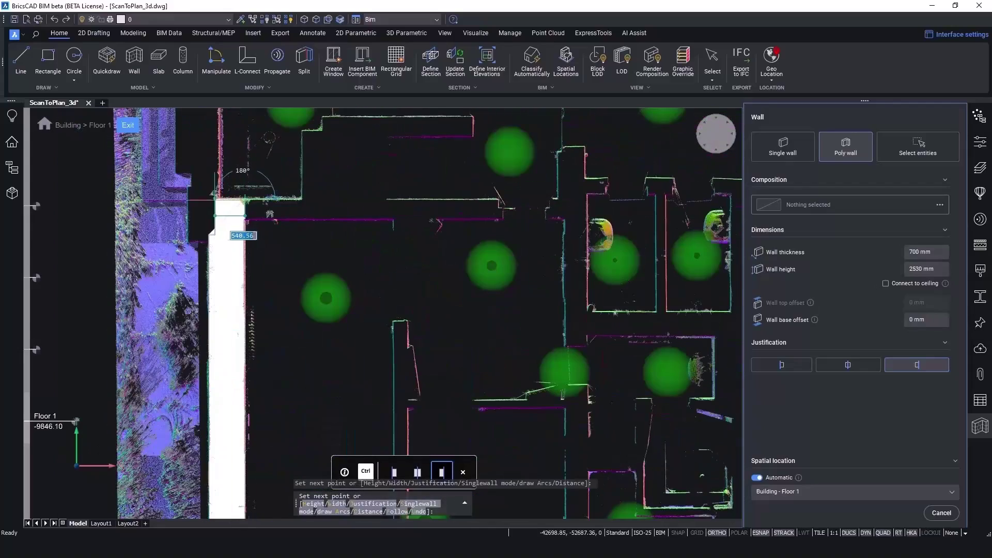
scroll(235, 162, down, 2)
scroll(257, 142, down, 2)
scroll(274, 291, up, 5)
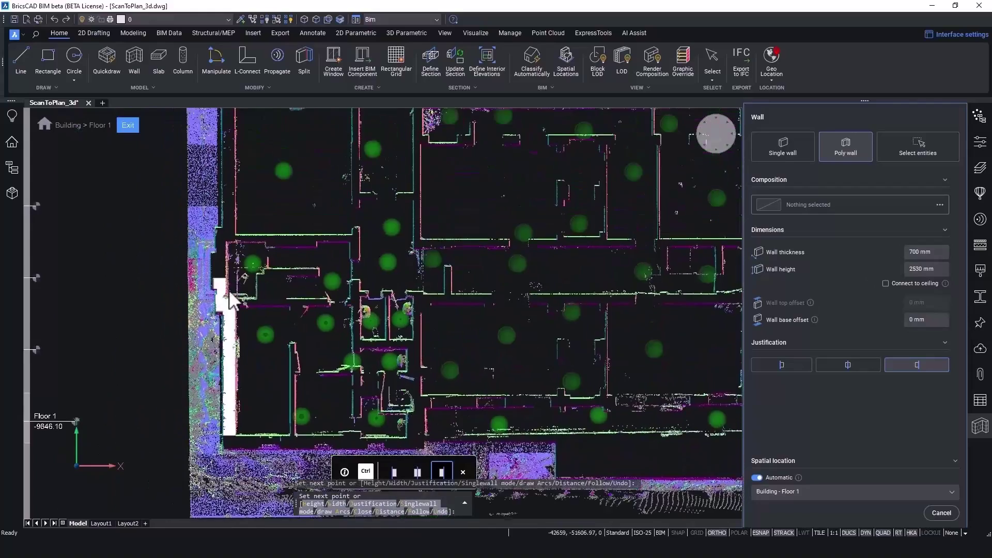
click(230, 204)
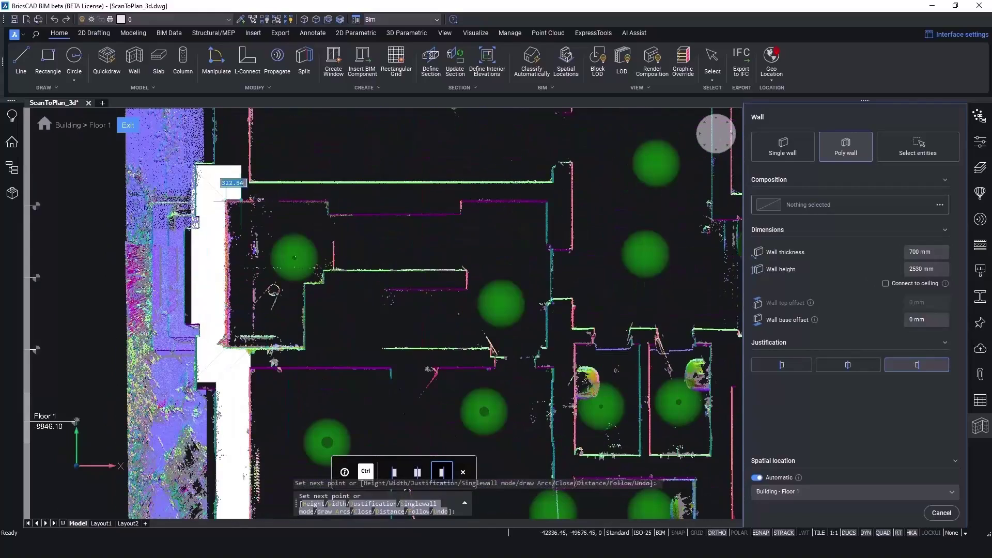
scroll(257, 167, down, 3)
scroll(253, 328, up, 6)
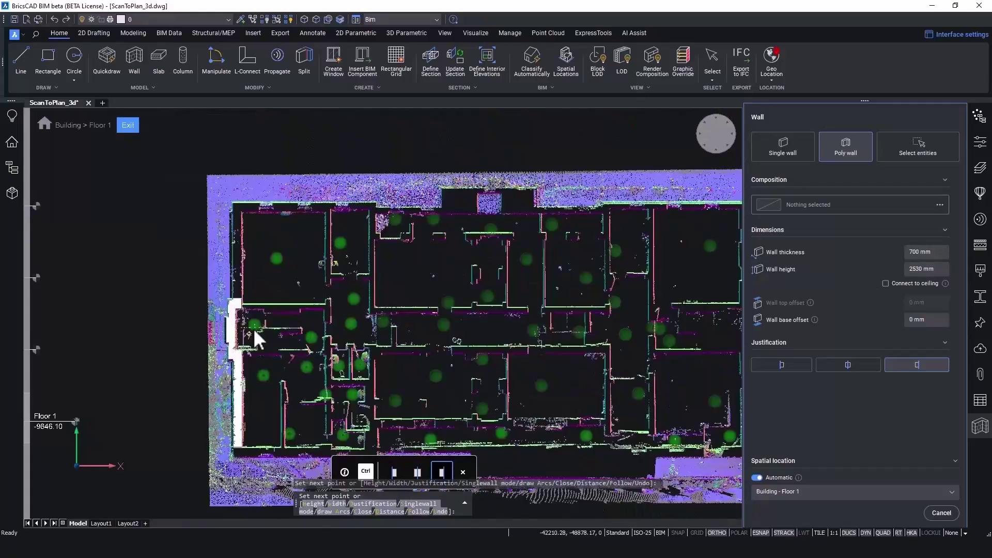
click(231, 216)
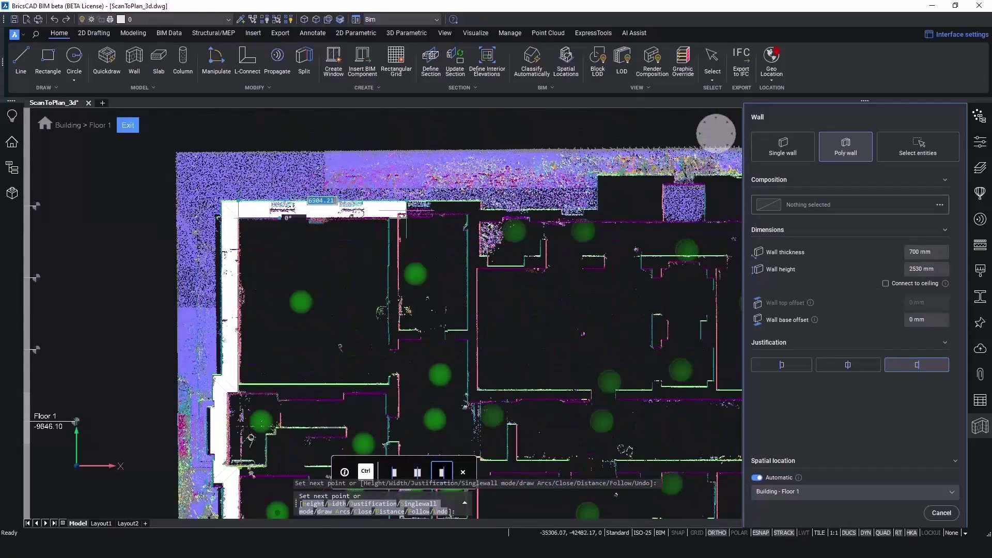
scroll(397, 207, up, 4)
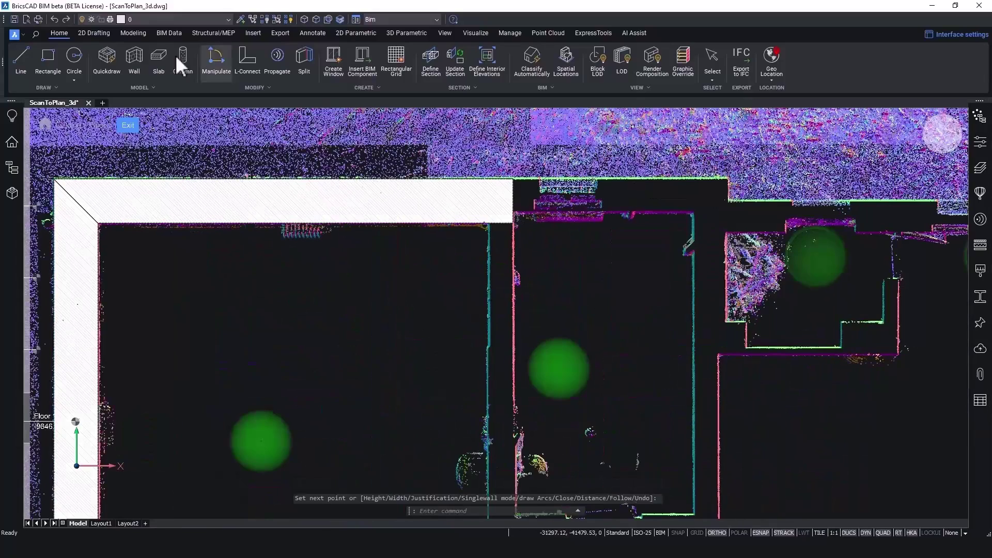
- Start a new wall and begin measuring its width from the point cloud
click(140, 64)
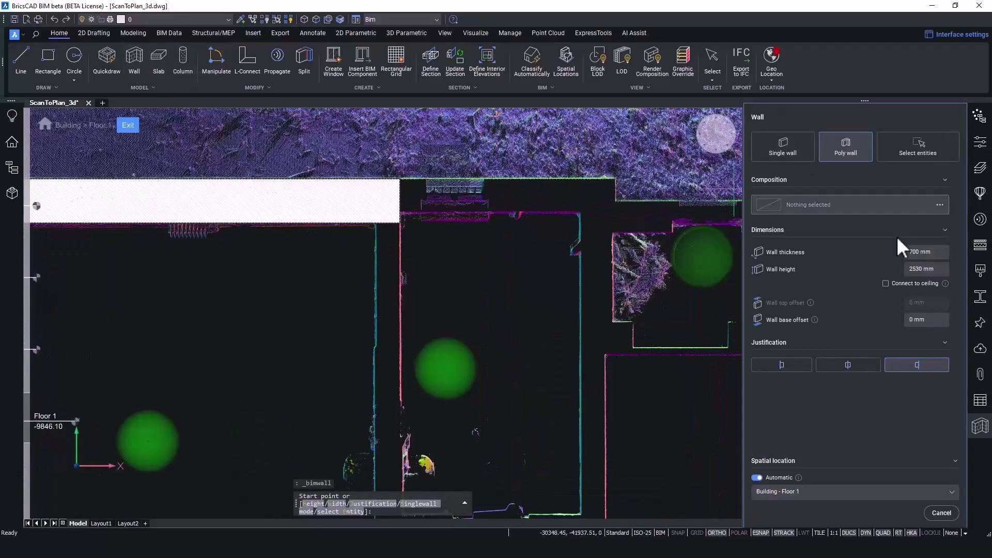
click(400, 180)
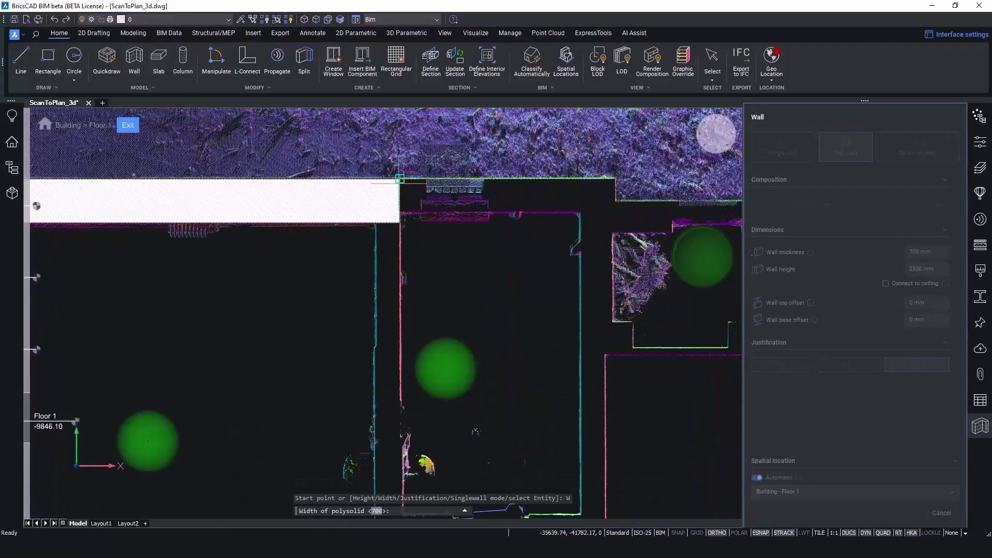
scroll(402, 211, up, 3)
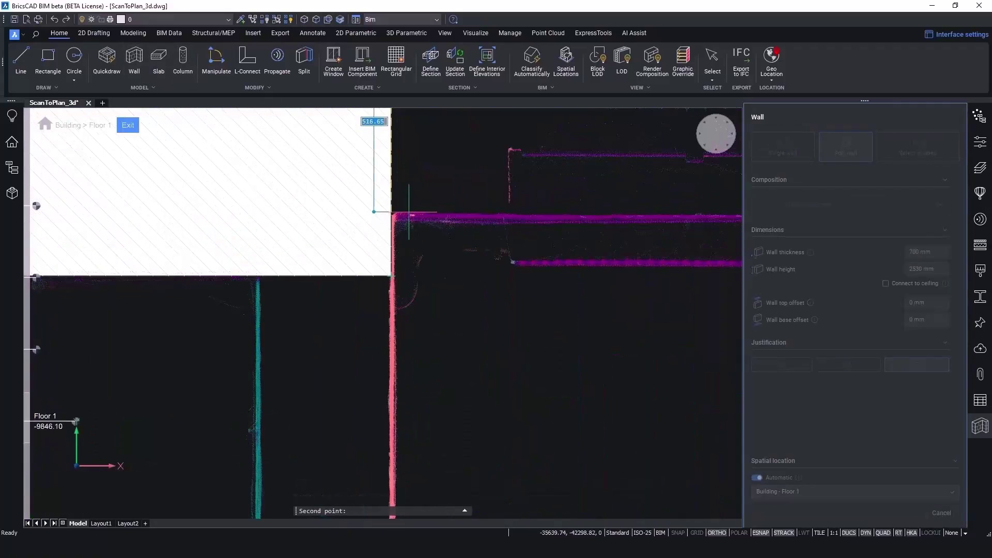
- Set the 500 mm width and draw the wall eastward along the north façade
click(409, 212)
scroll(416, 238, down, 4)
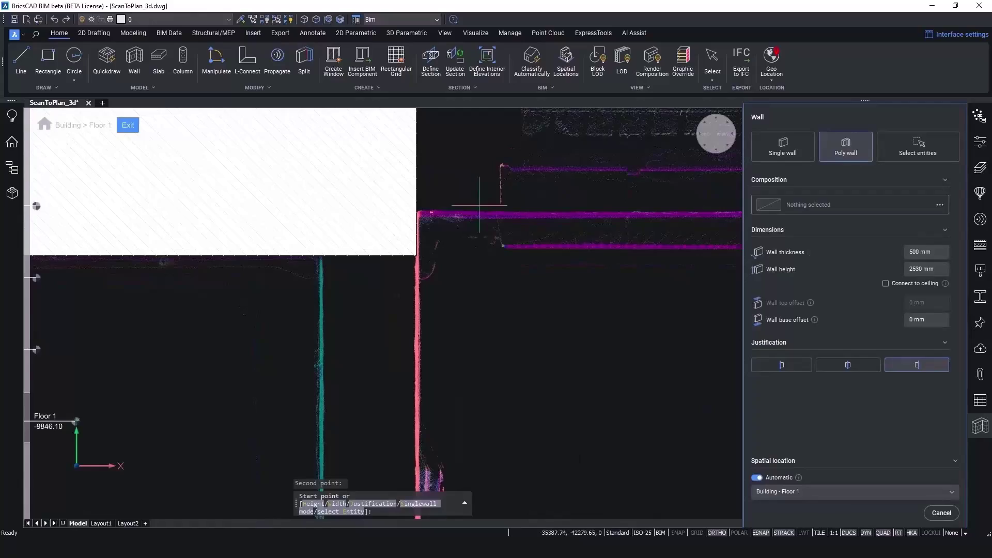
middle_drag(453, 158, 362, 217)
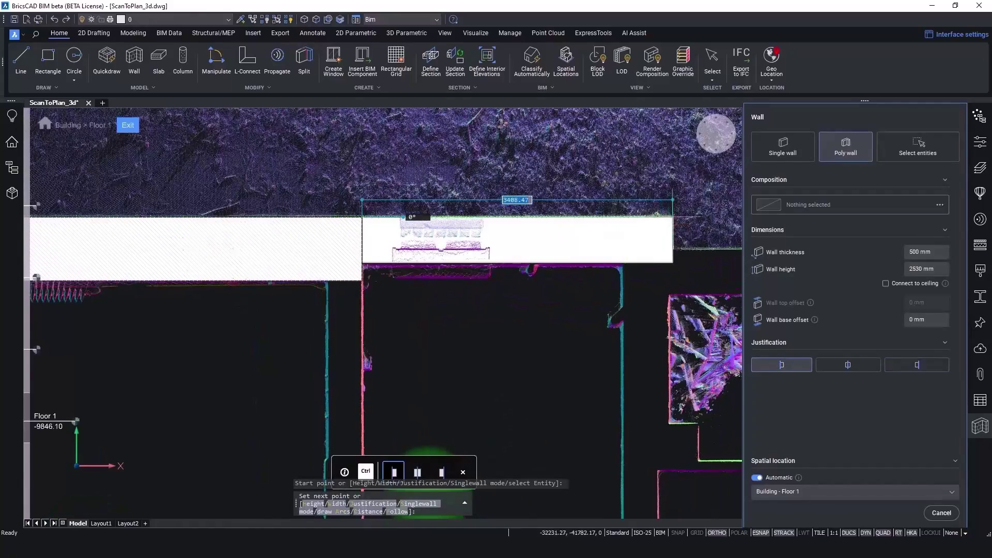
click(667, 261)
click(667, 261)
scroll(667, 261, down, 2)
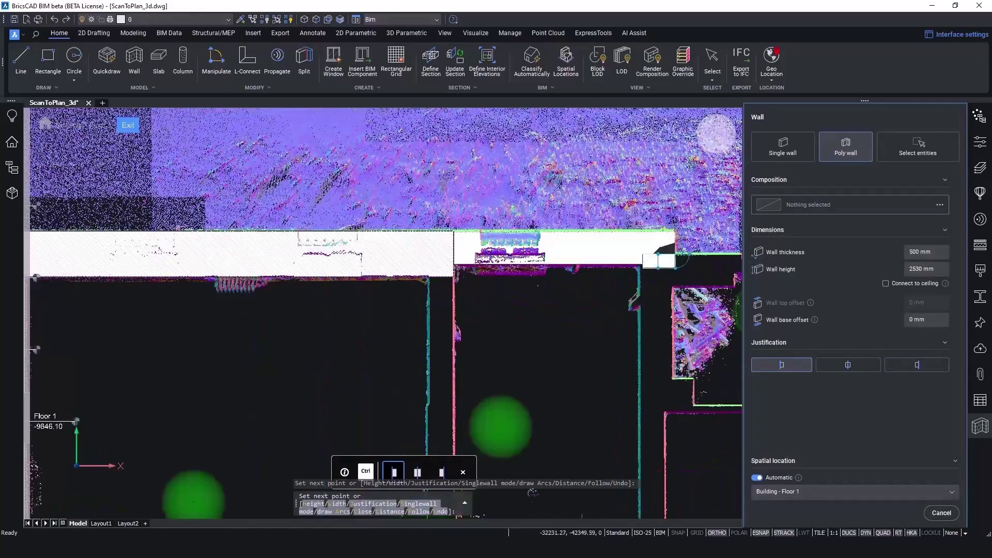
middle_drag(667, 261, 243, 254)
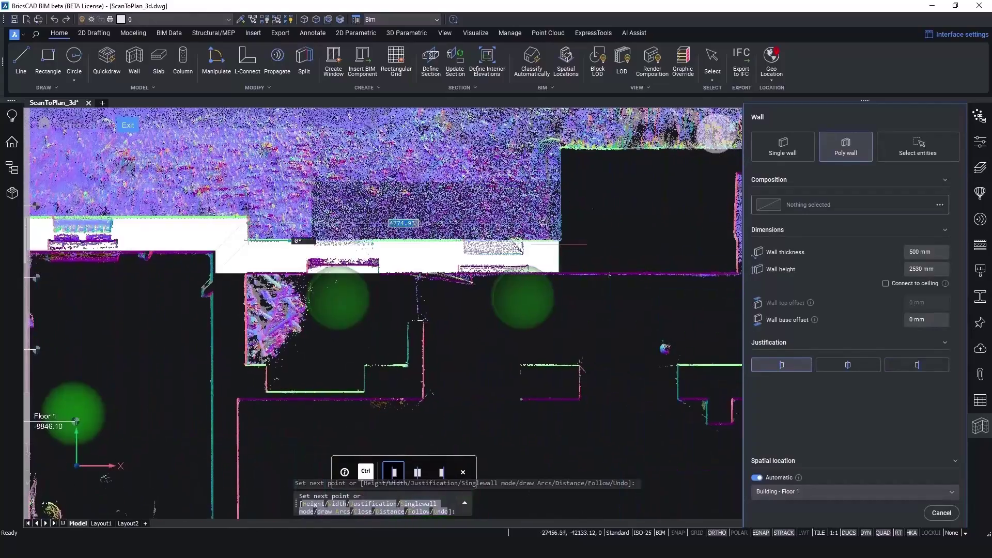
click(561, 243)
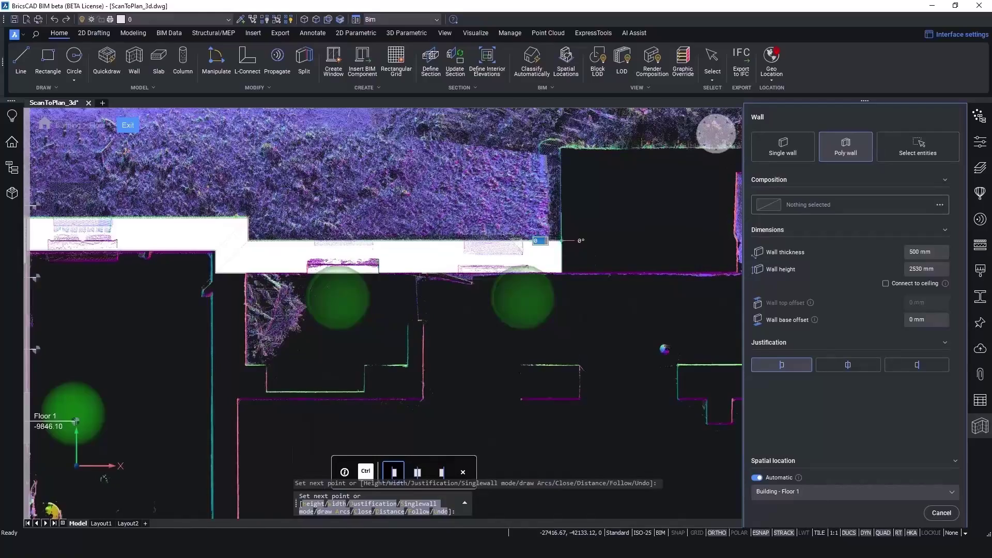
scroll(561, 241, down, 3)
scroll(362, 252, up, 2)
scroll(248, 257, up, 1)
middle_drag(247, 254, 204, 244)
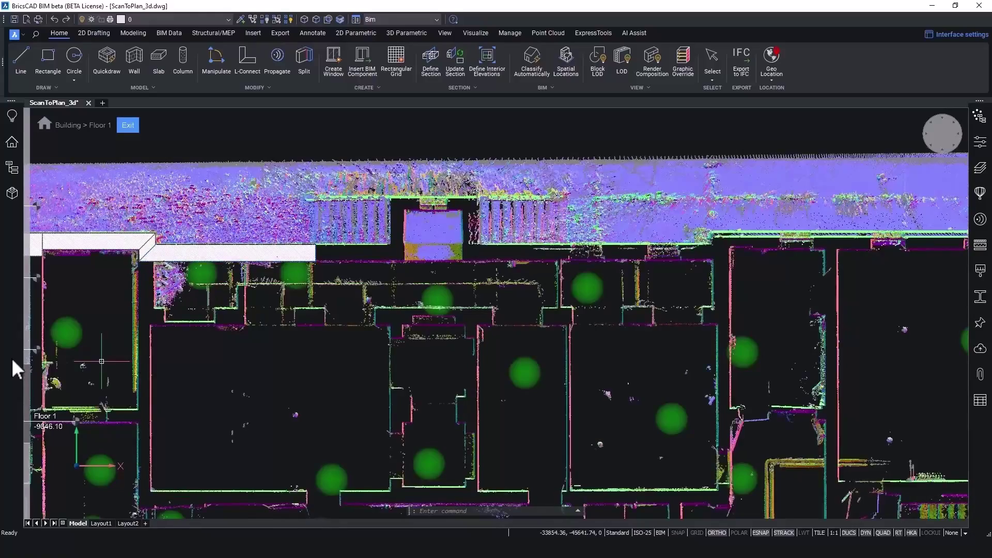
- Start another wall at the hatched wall's end with flipped justification
click(134, 60)
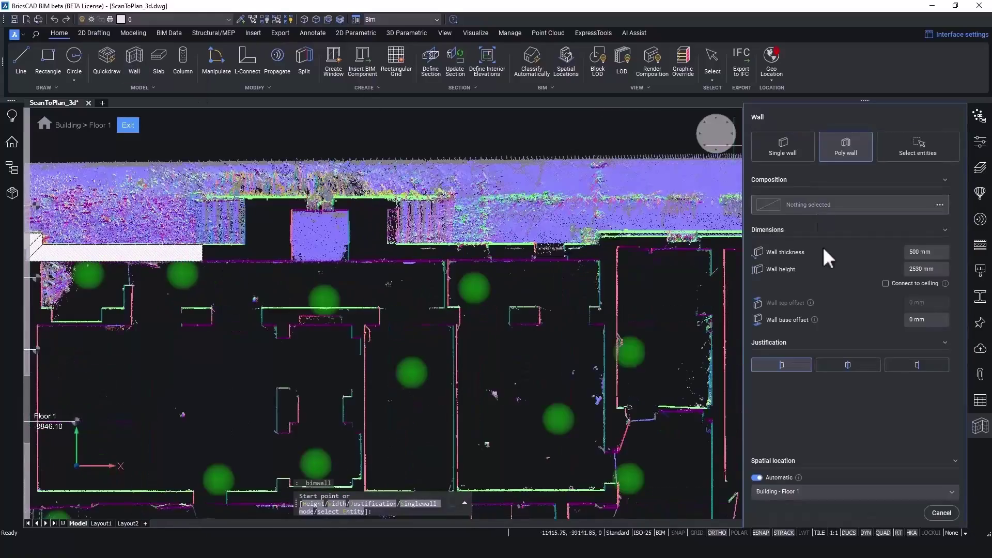
scroll(207, 256, up, 2)
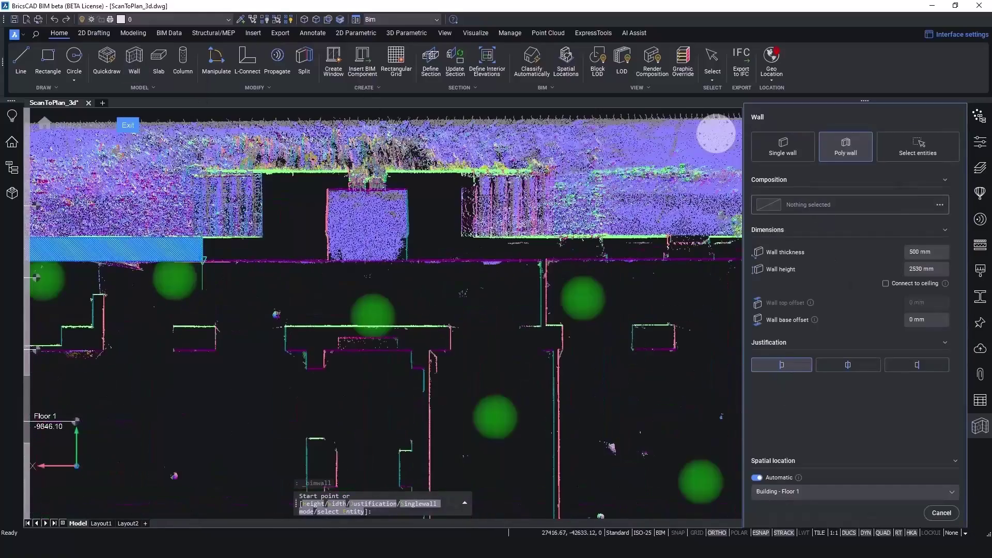
click(202, 258)
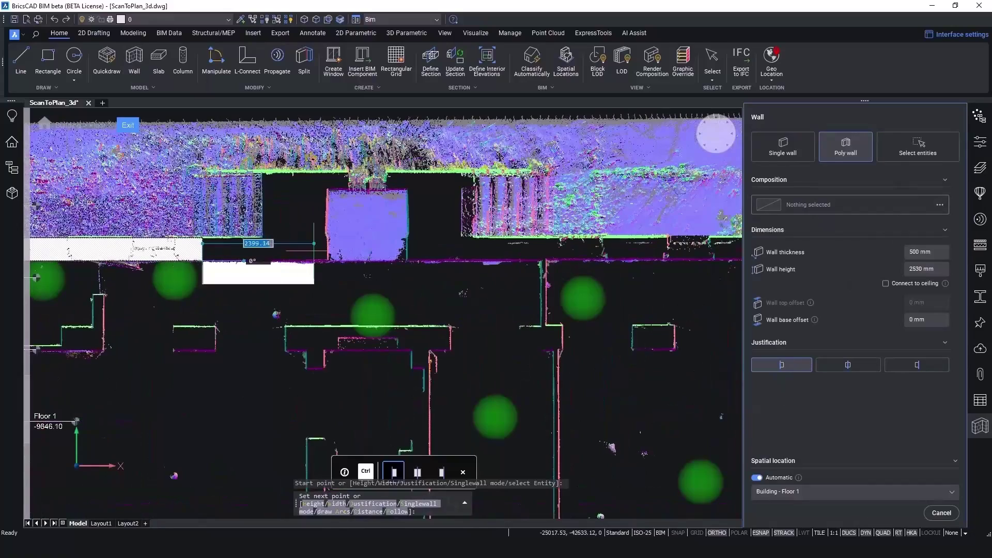
key(ctrl)
key(ctrl)
click(326, 259)
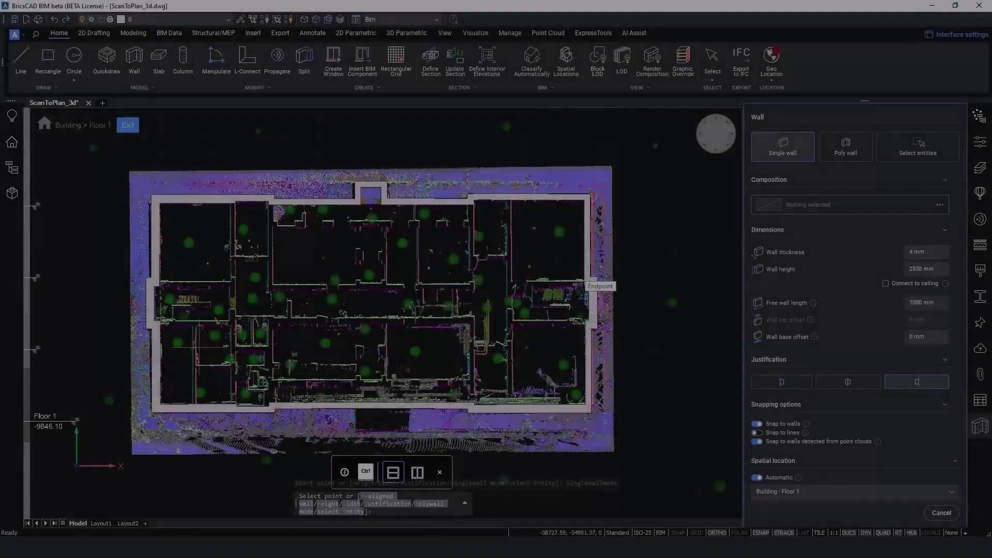
- Place a short interior wall over a detected point-cloud wall segment
scroll(202, 345, up, 4)
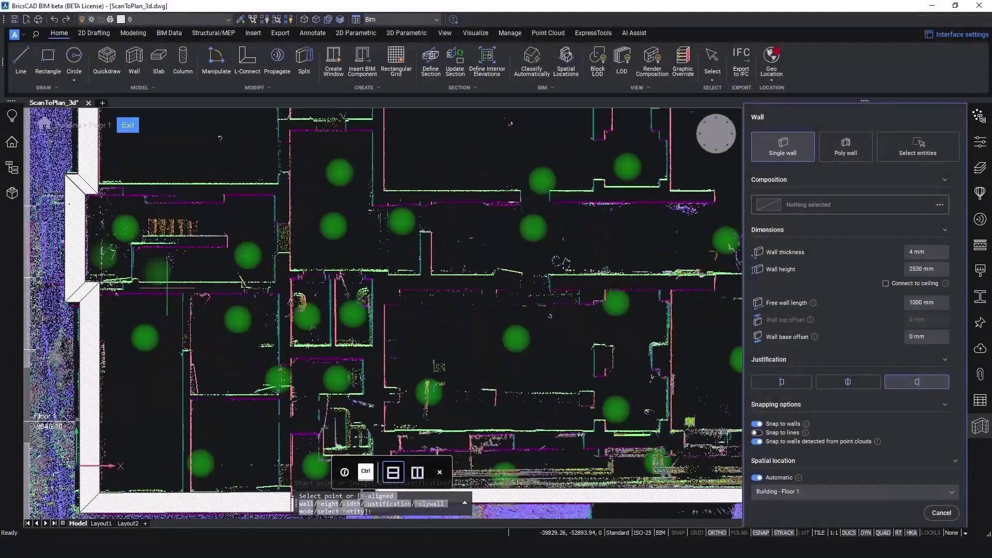
scroll(167, 289, up, 5)
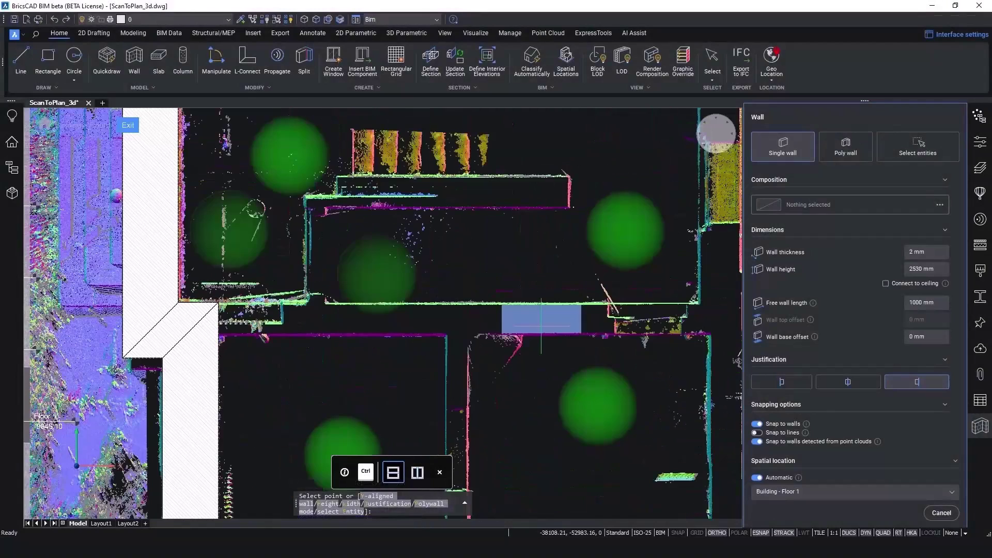
click(541, 323)
scroll(605, 362, down, 3)
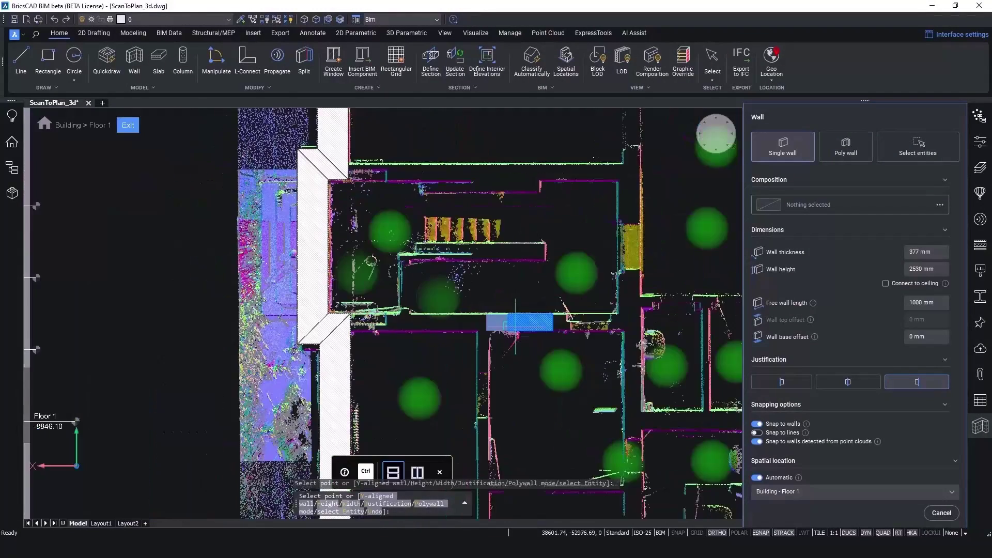
scroll(548, 386, up, 5)
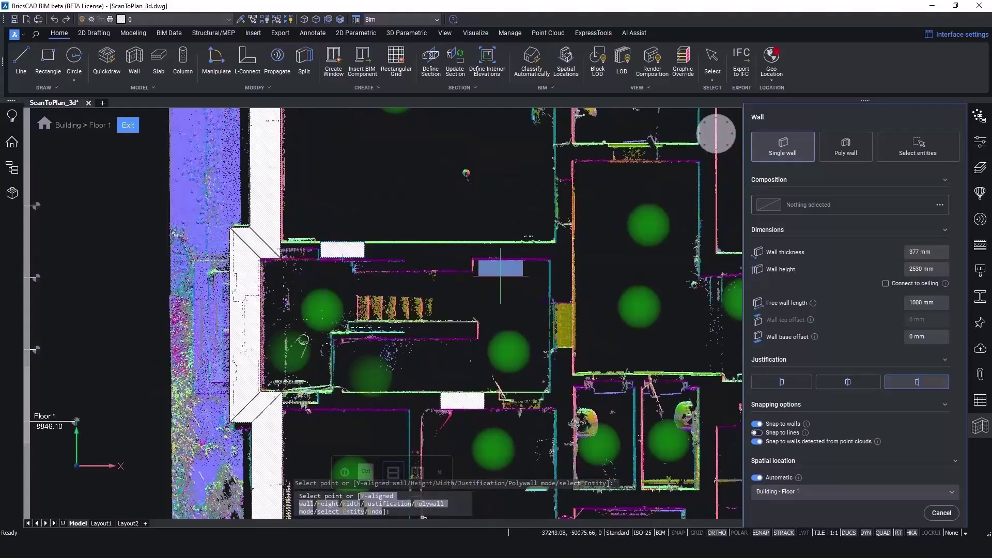
scroll(503, 267, down, 2)
scroll(517, 352, up, 2)
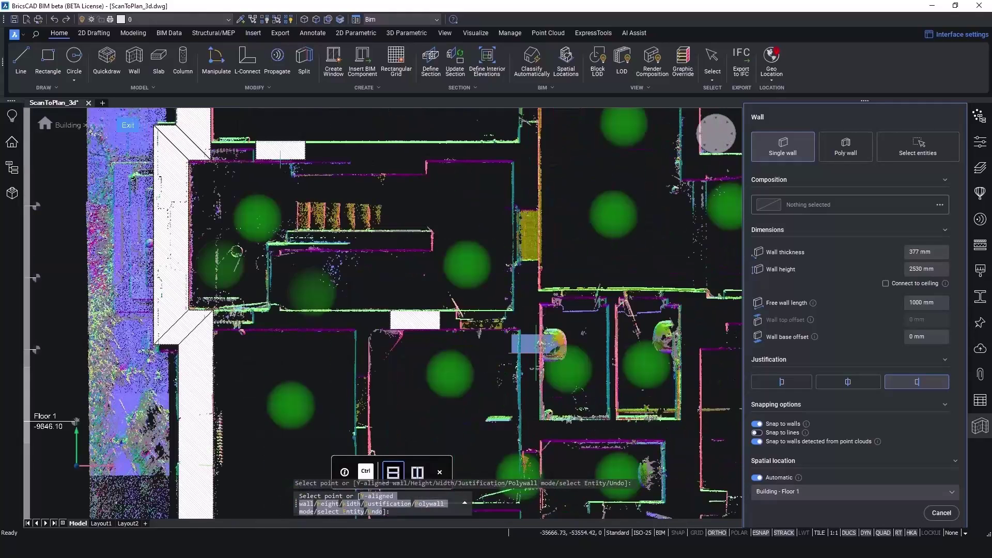
scroll(517, 352, down, 2)
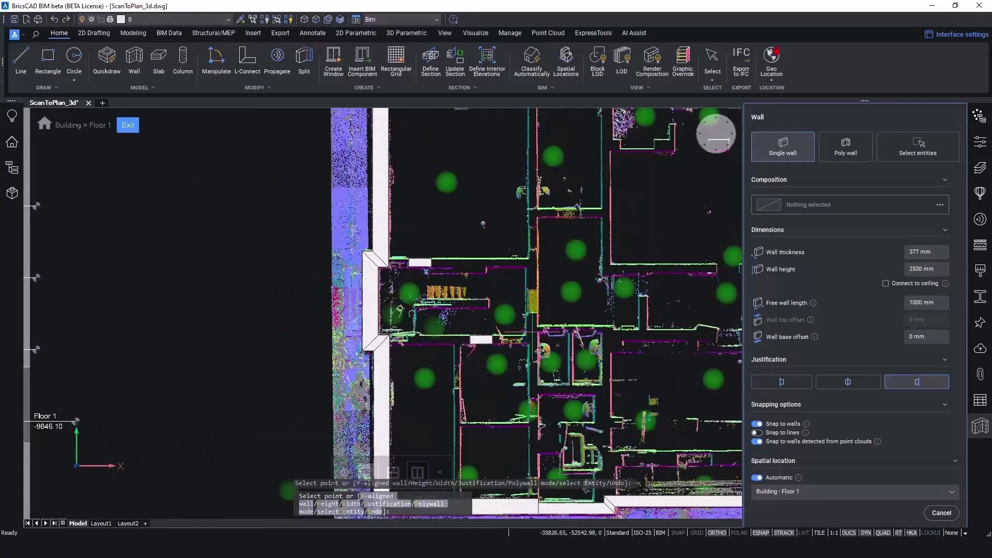
scroll(532, 331, up, 3)
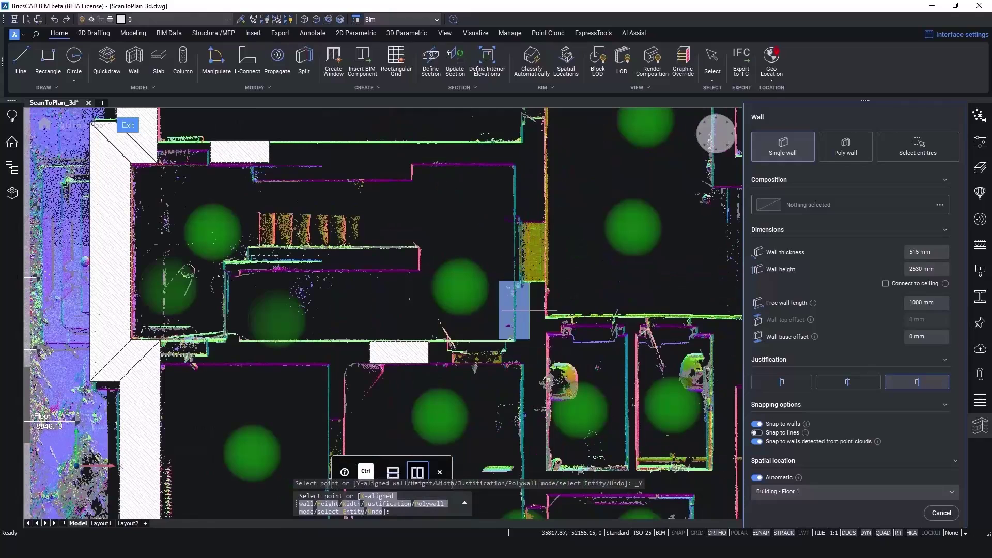
click(530, 310)
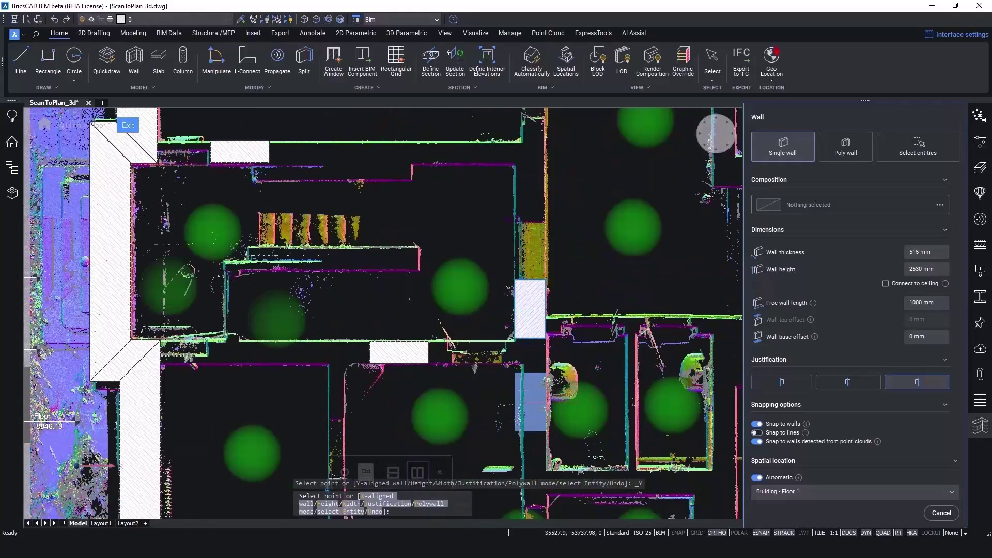
- Move to another area and place a center-justified interior wall
middle_drag(530, 310, 370, 326)
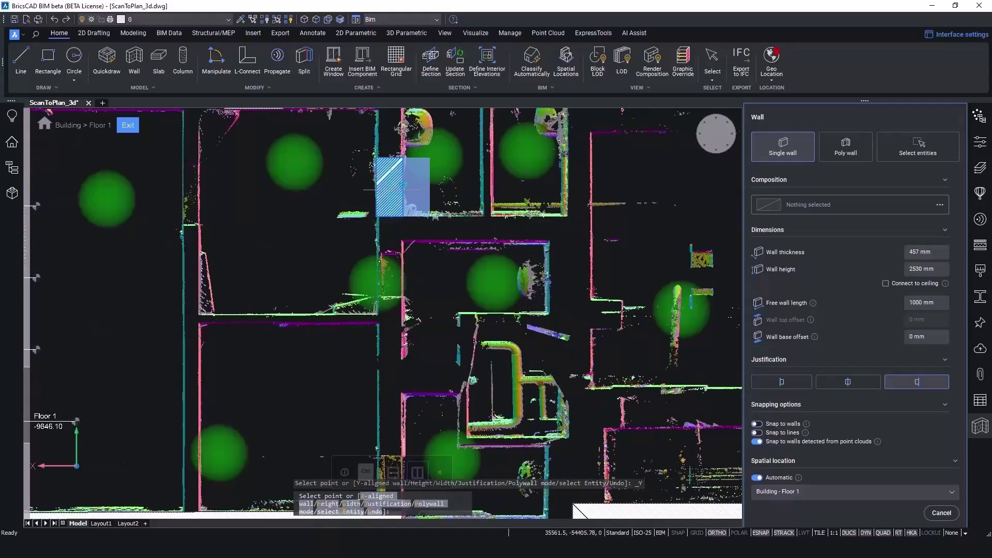
scroll(344, 235, down, 3)
scroll(256, 291, up, 5)
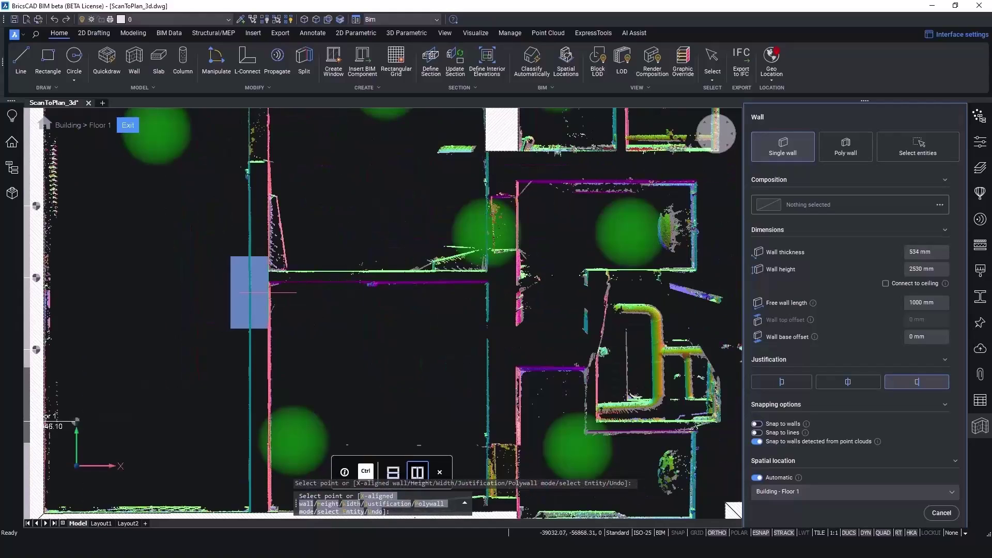
click(848, 382)
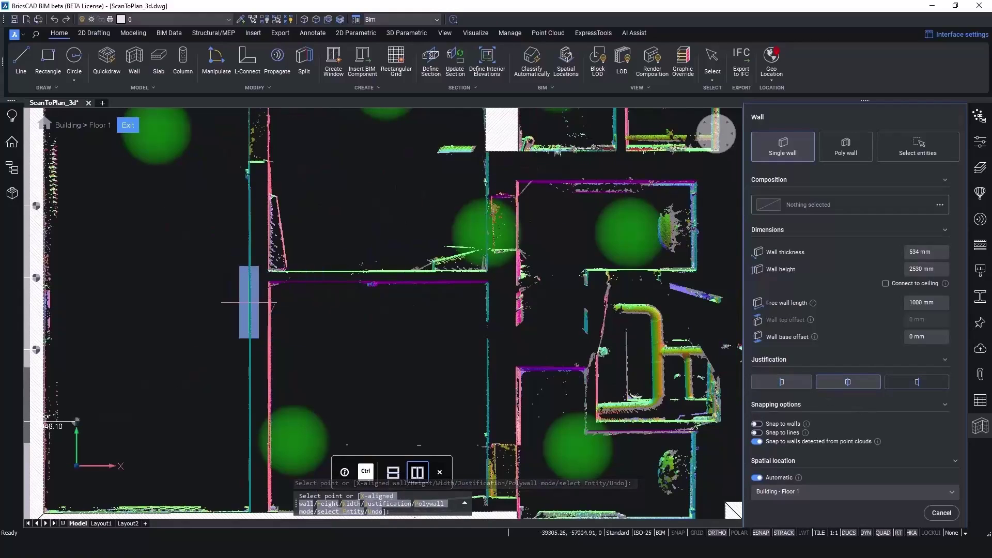
scroll(260, 305, down, 3)
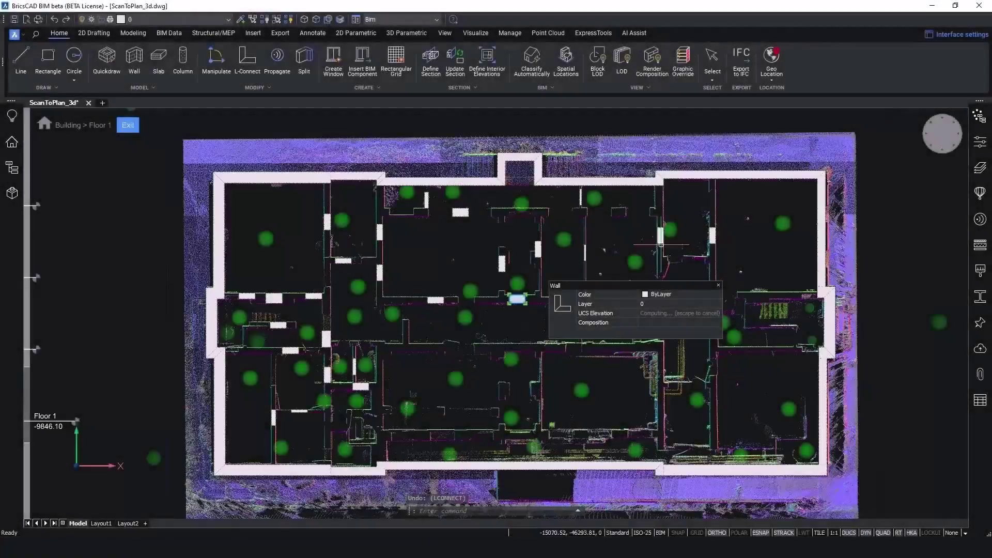
- L-connect the short wall to the vertical wall using an alternate corner style
click(661, 238)
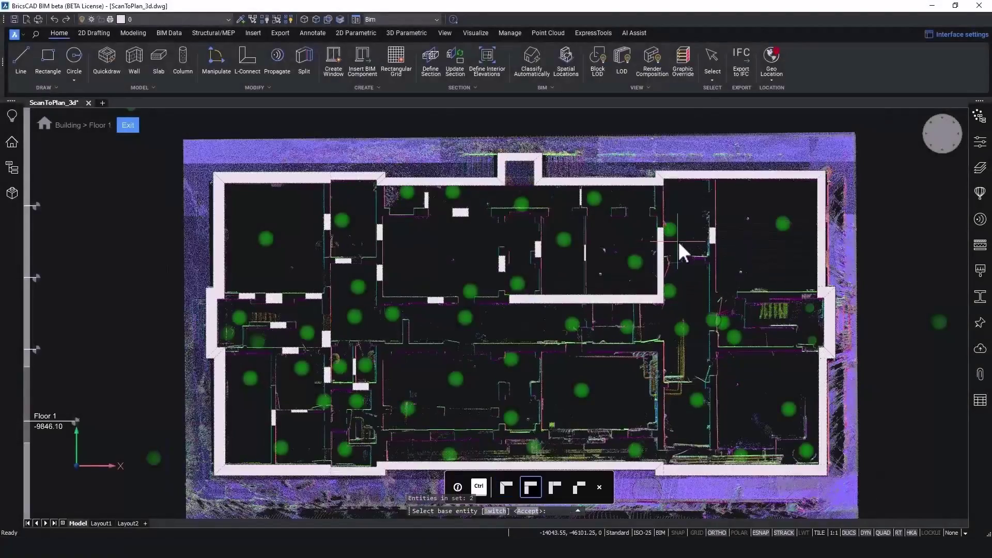
scroll(675, 309, up, 5)
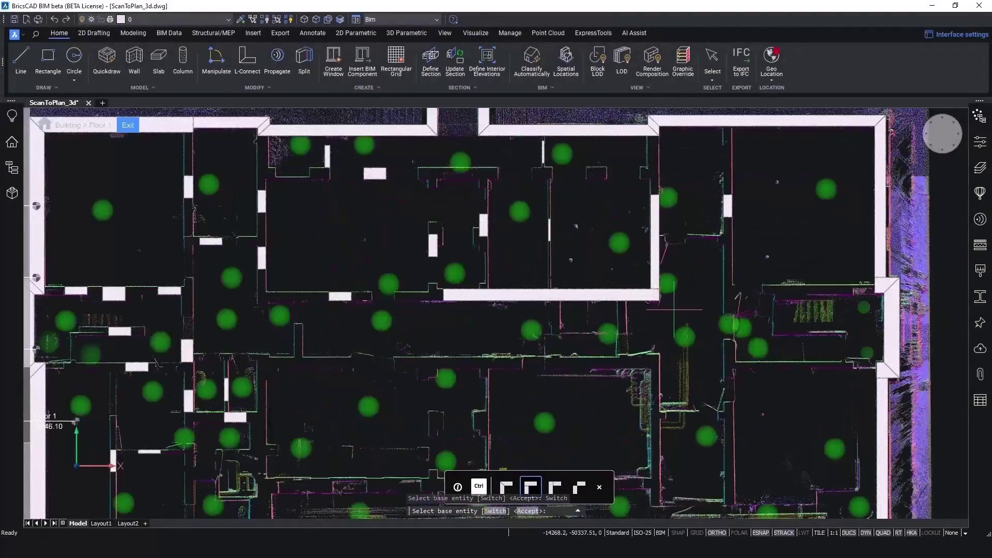
key(ctrl)
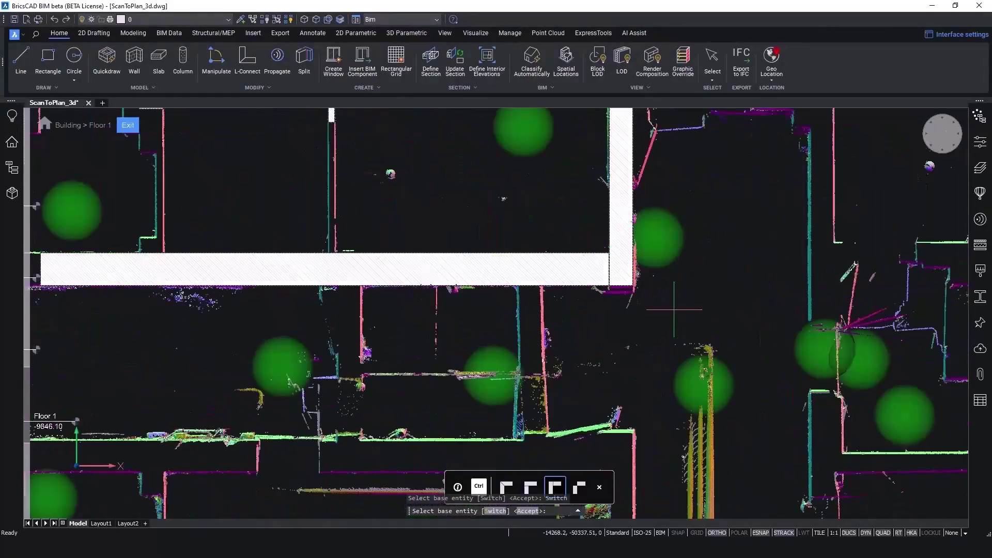
key(Return)
- Select the right exterior wall to join the remaining traced walls
scroll(599, 313, down, 5)
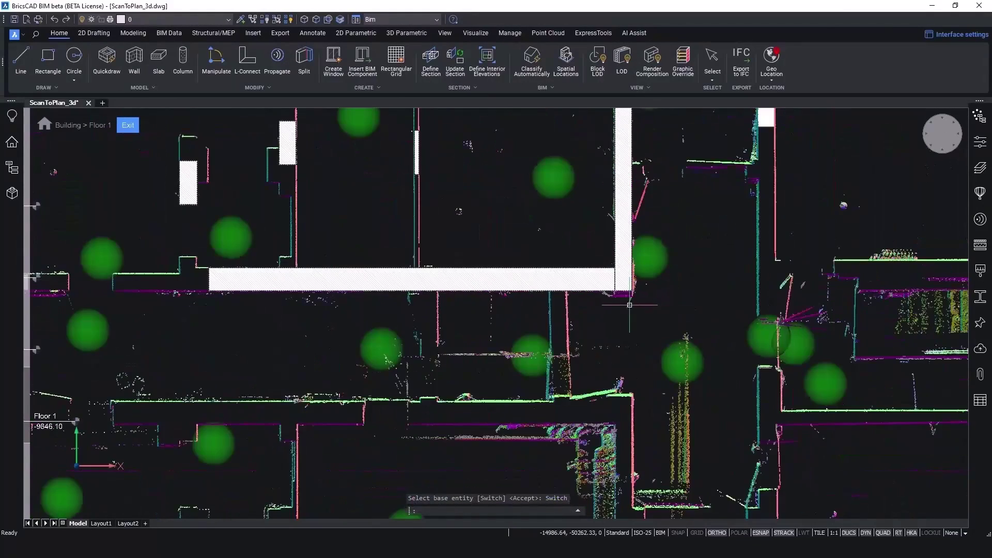
scroll(600, 313, down, 5)
mouse_move(624, 223)
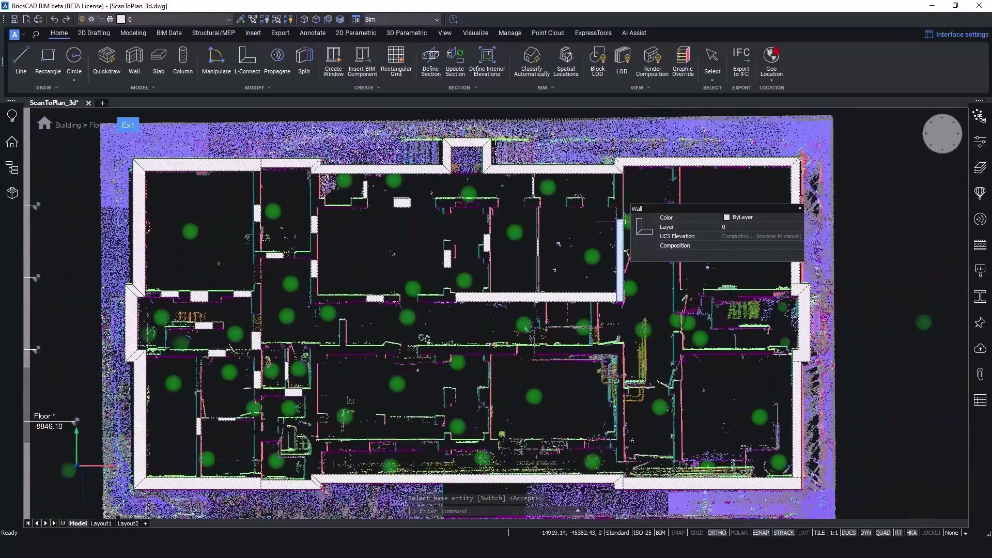
key(Return)
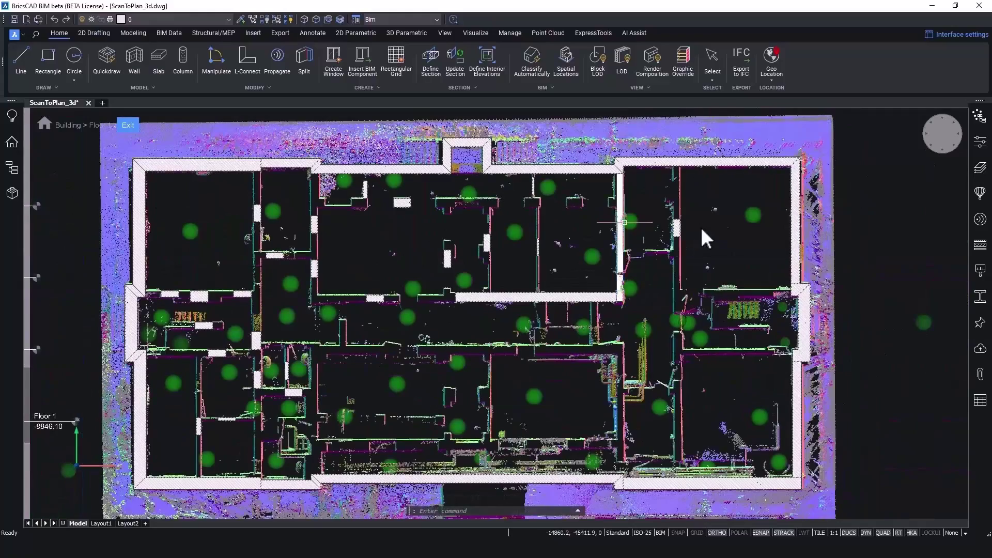
scroll(628, 183, up, 5)
scroll(625, 178, down, 5)
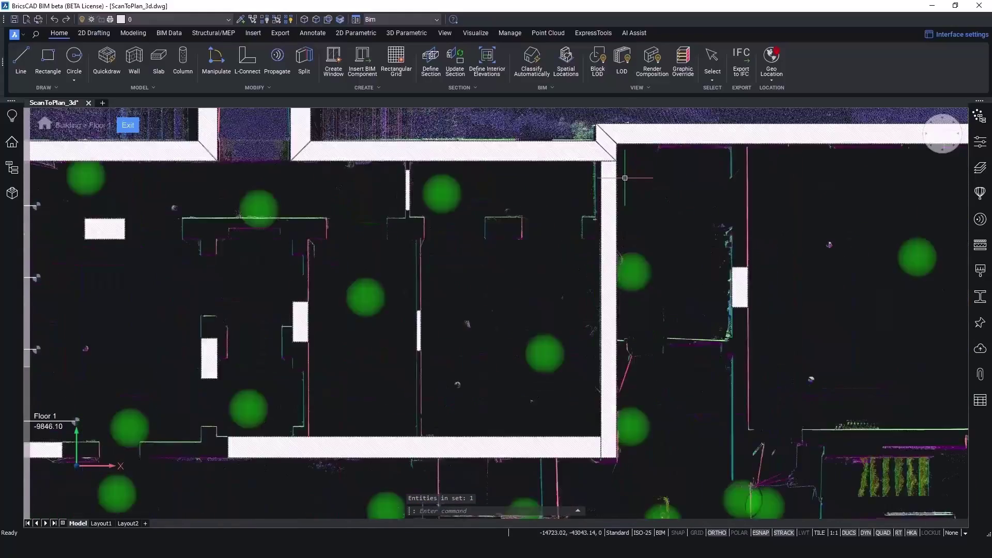
mouse_move(666, 225)
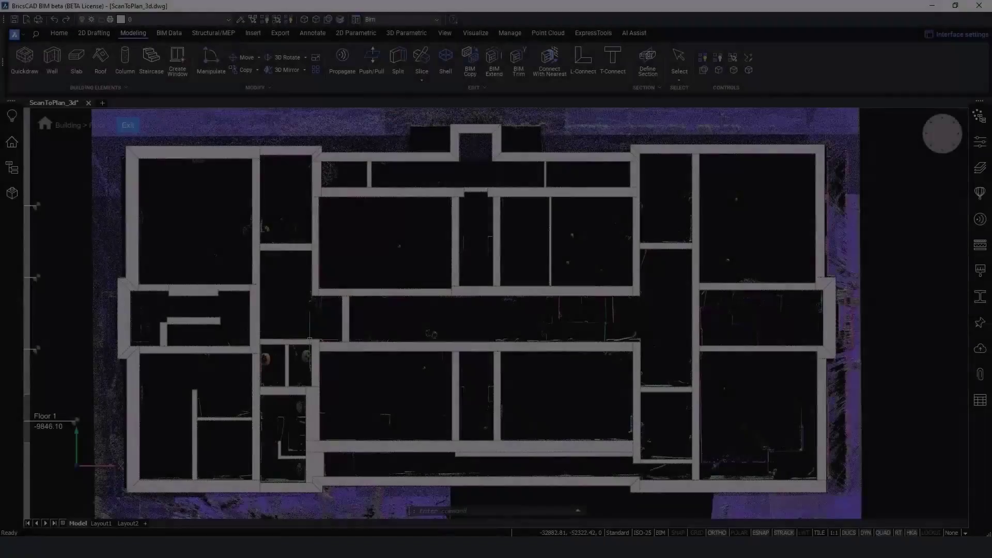
- Place a column inside the scanned column ring without point-cloud detection snapping
mouse_move(313, 339)
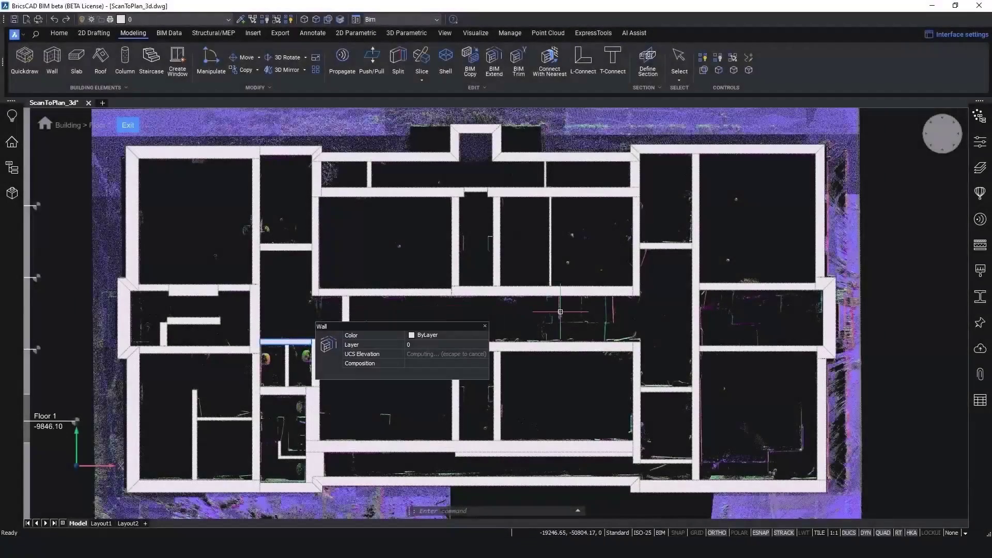
scroll(214, 307, up, 8)
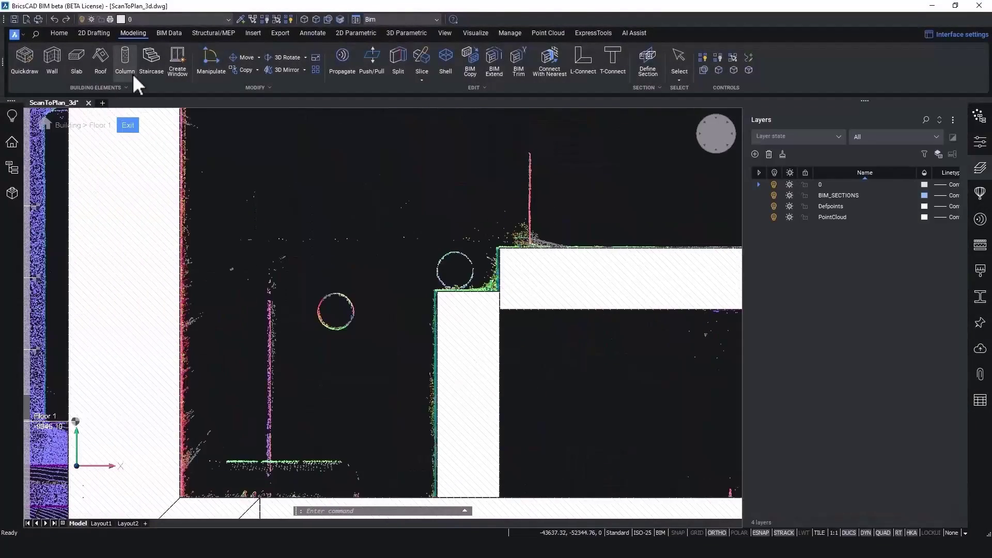
click(127, 64)
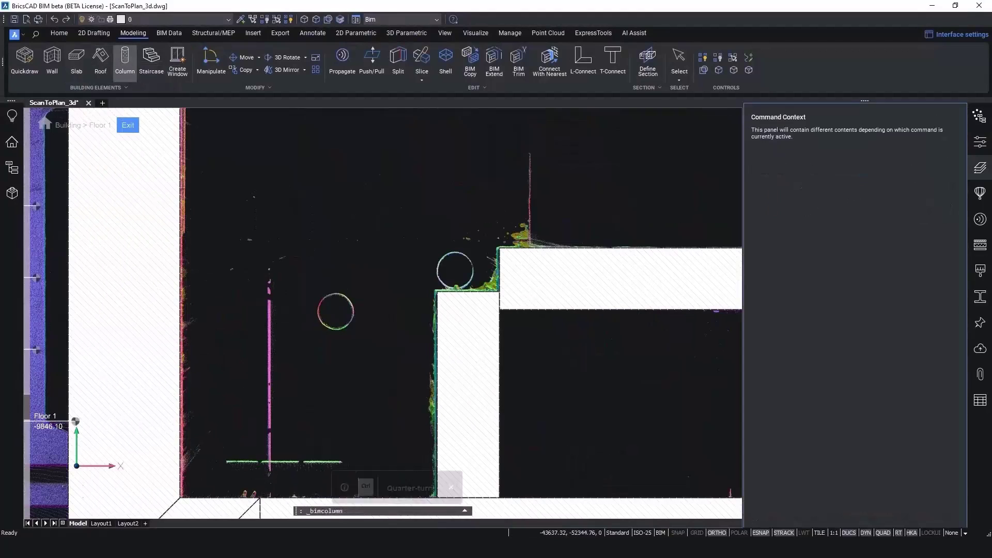
scroll(431, 282, up, 4)
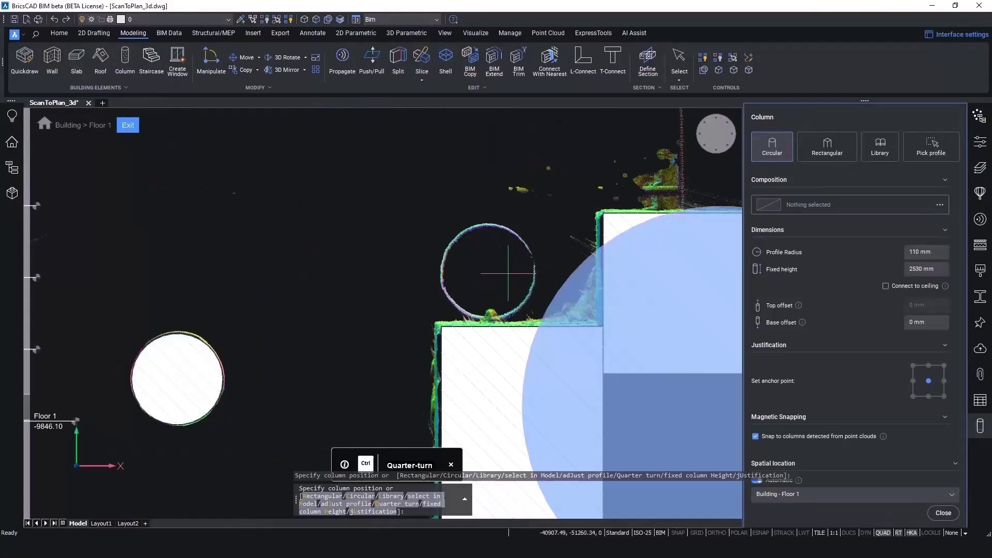
click(756, 436)
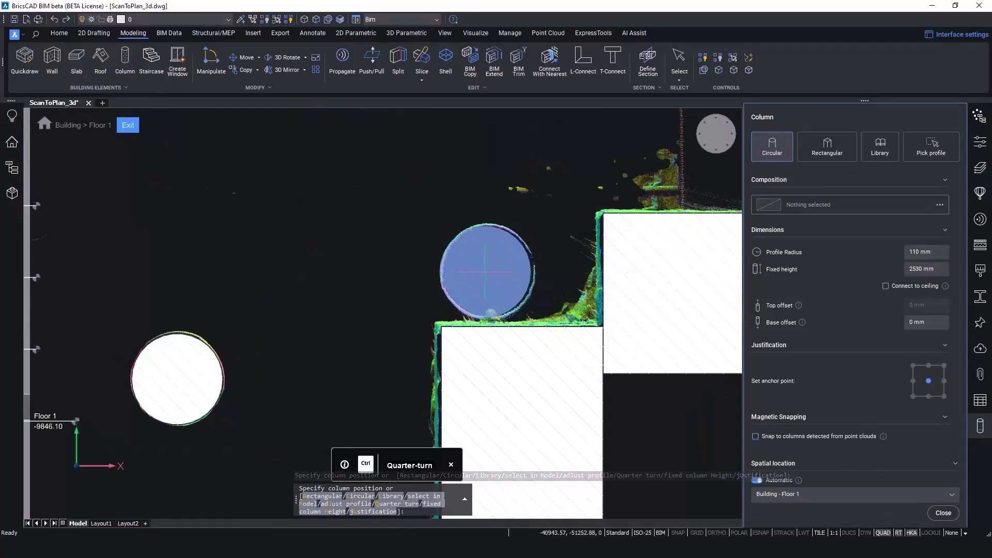
click(488, 271)
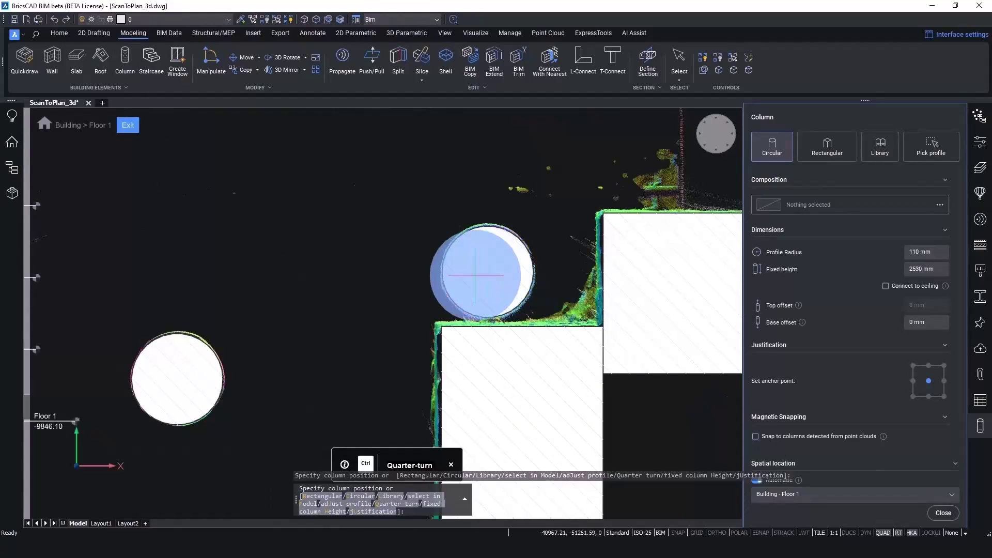
key(Escape)
- Place 520 × 520 mm columns at the remaining scanned columns, anchored top-right
scroll(388, 307, down, 6)
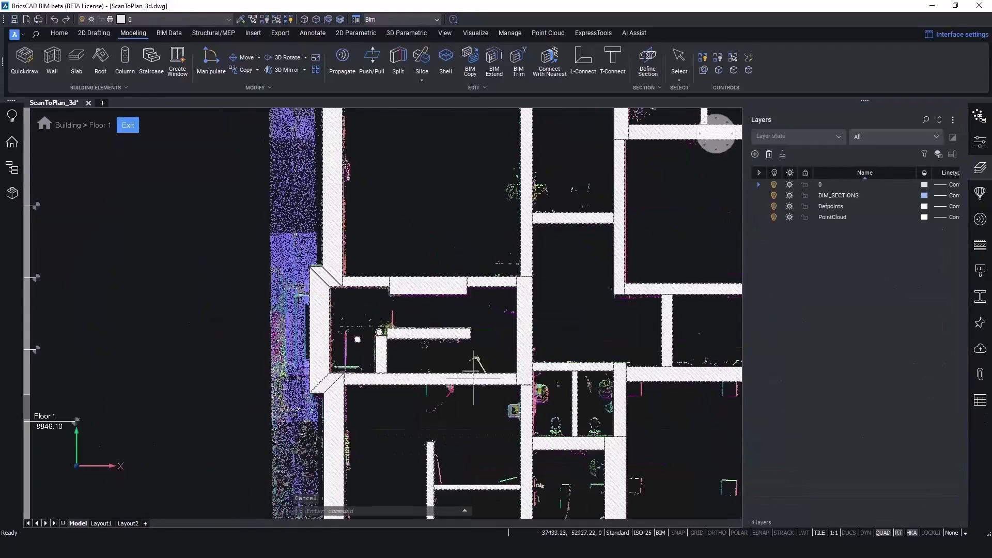
scroll(399, 300, up, 6)
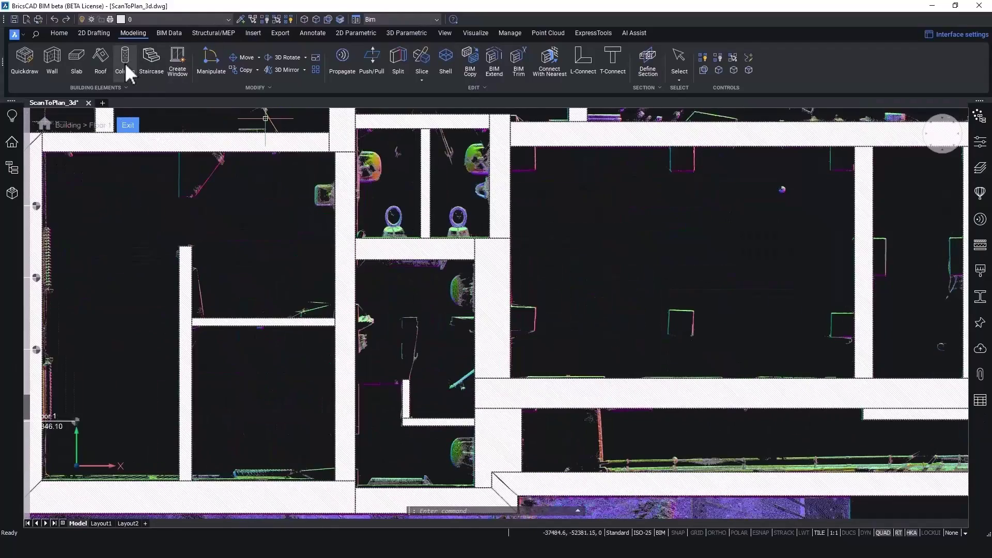
click(123, 63)
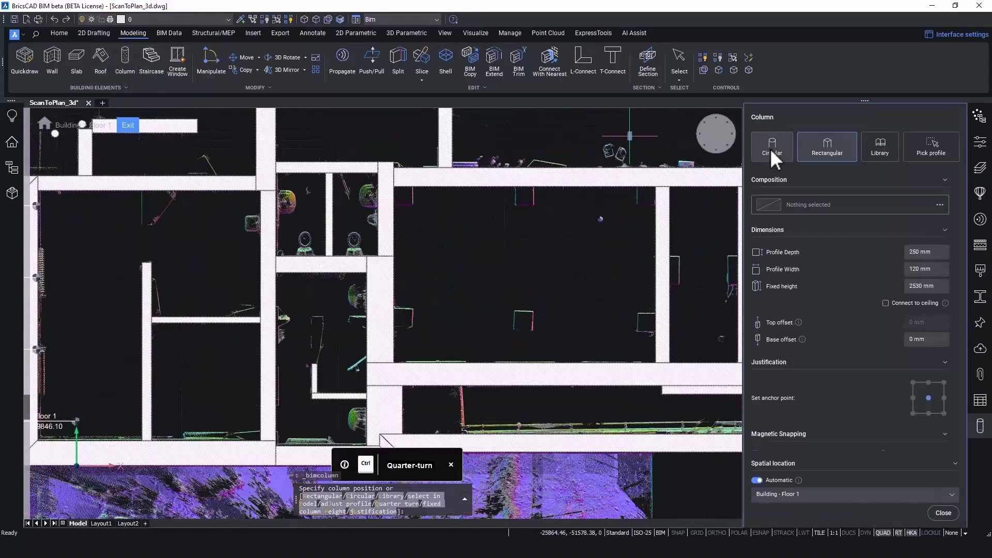
scroll(830, 378, down, 2)
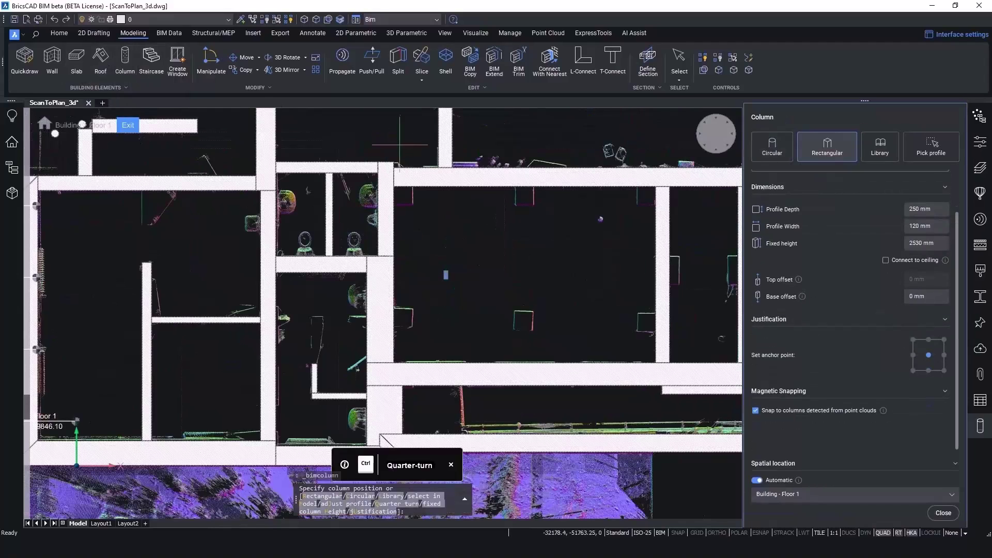
scroll(346, 221, up, 3)
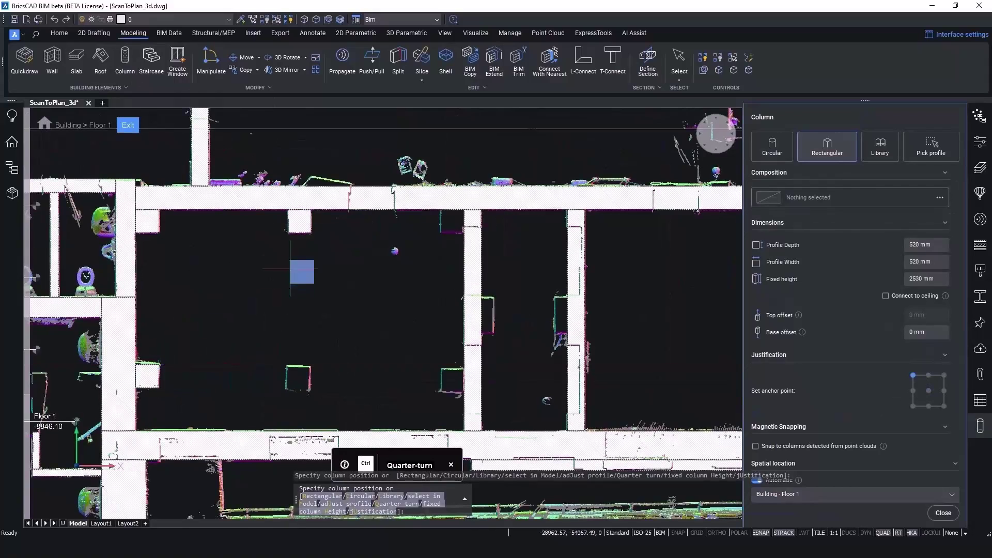
click(288, 366)
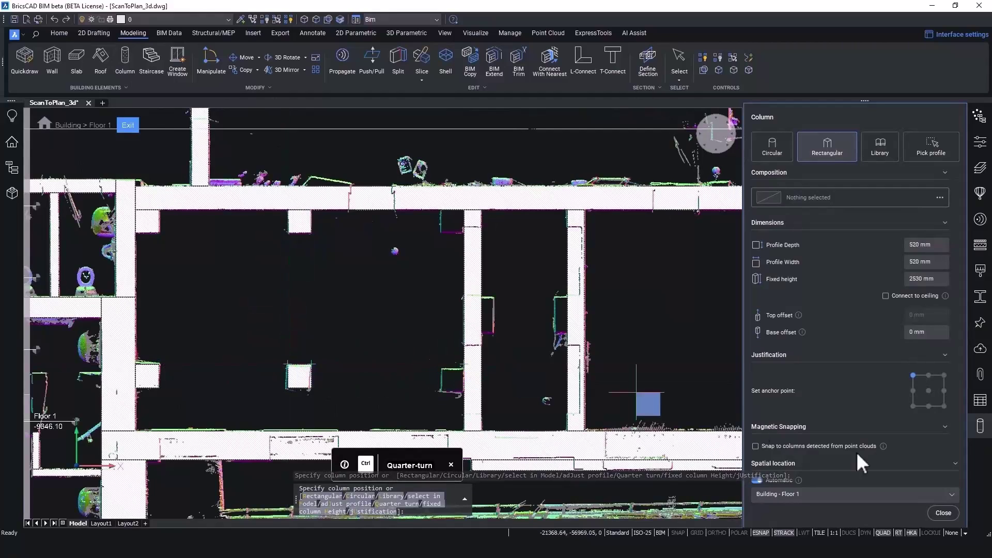
click(944, 376)
click(463, 364)
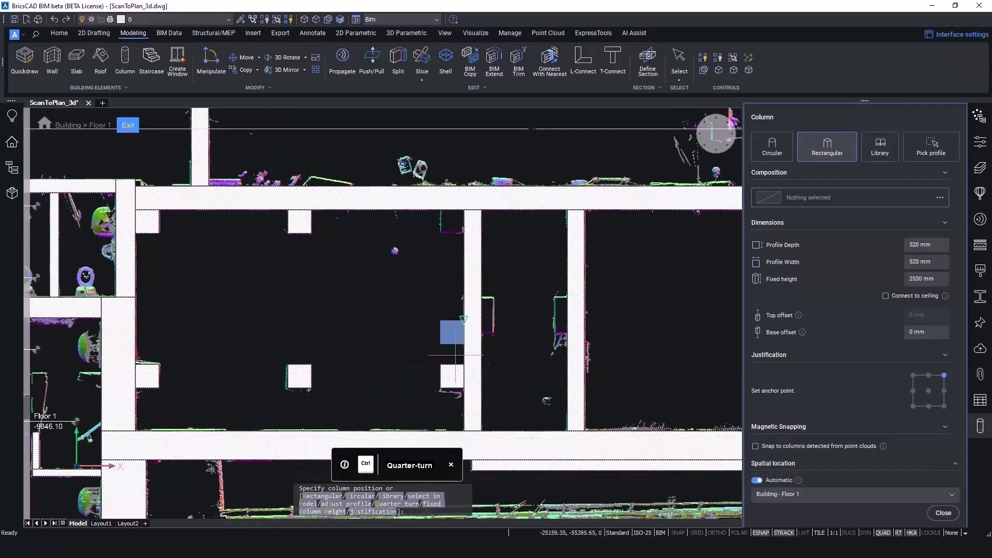
click(464, 211)
key(Escape)
scroll(436, 340, down, 8)
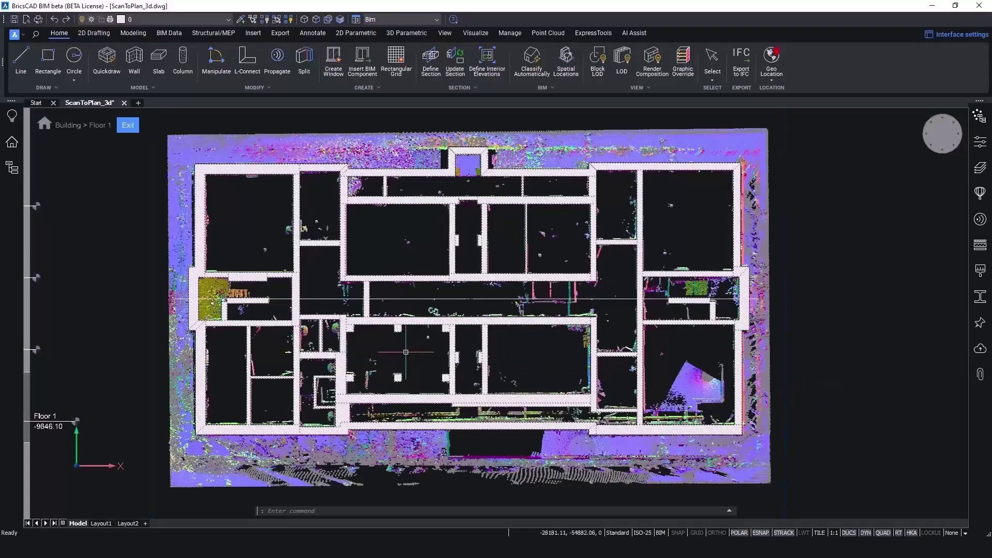
- Start a 300 mm slab by polyline and place its first corners along the lower-left walls
click(154, 61)
click(793, 146)
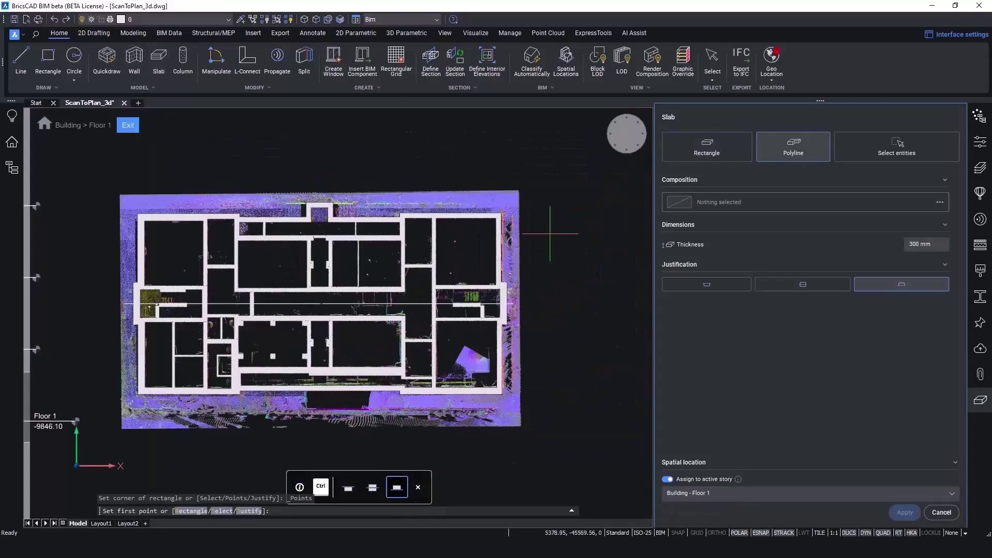
scroll(133, 405, up, 4)
click(153, 387)
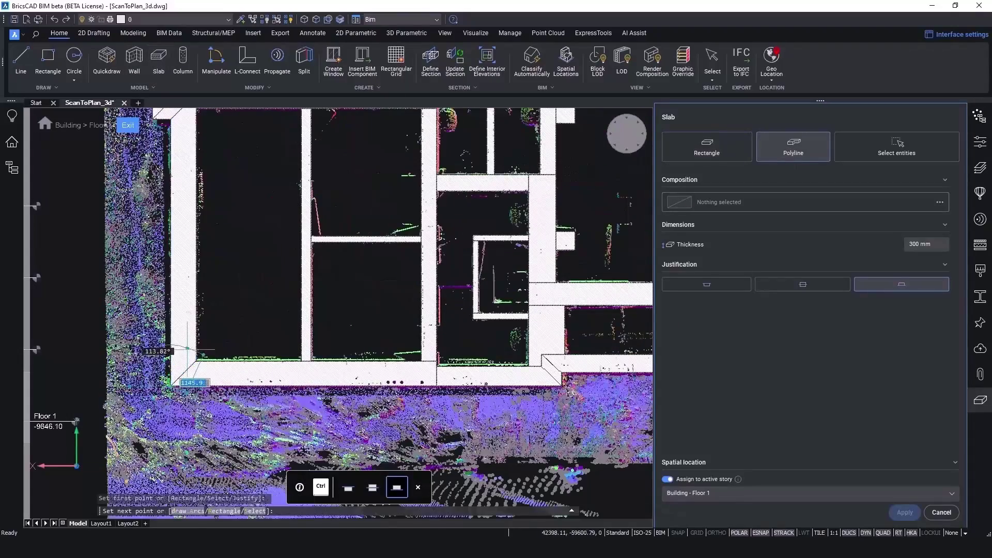
scroll(156, 388, down, 5)
scroll(238, 230, up, 5)
click(192, 299)
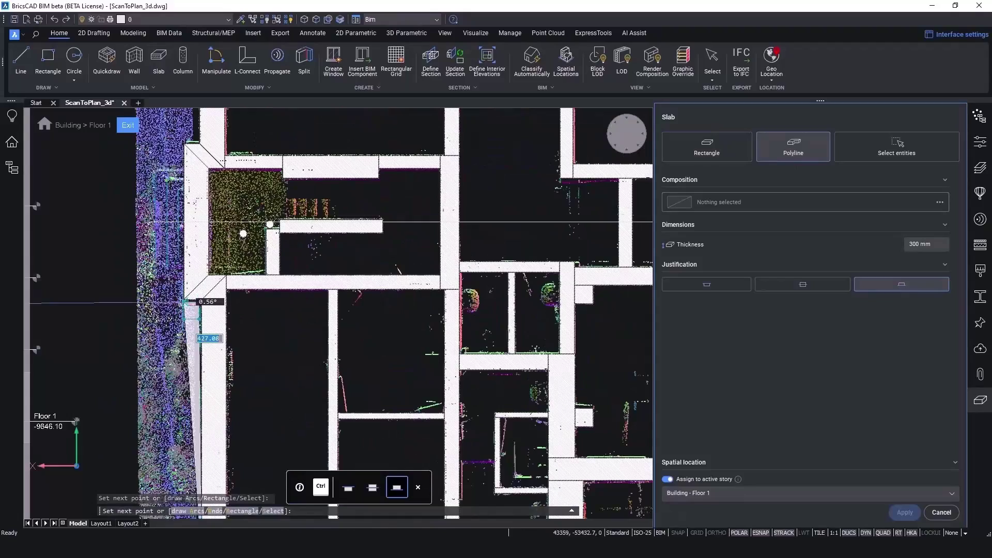
click(187, 303)
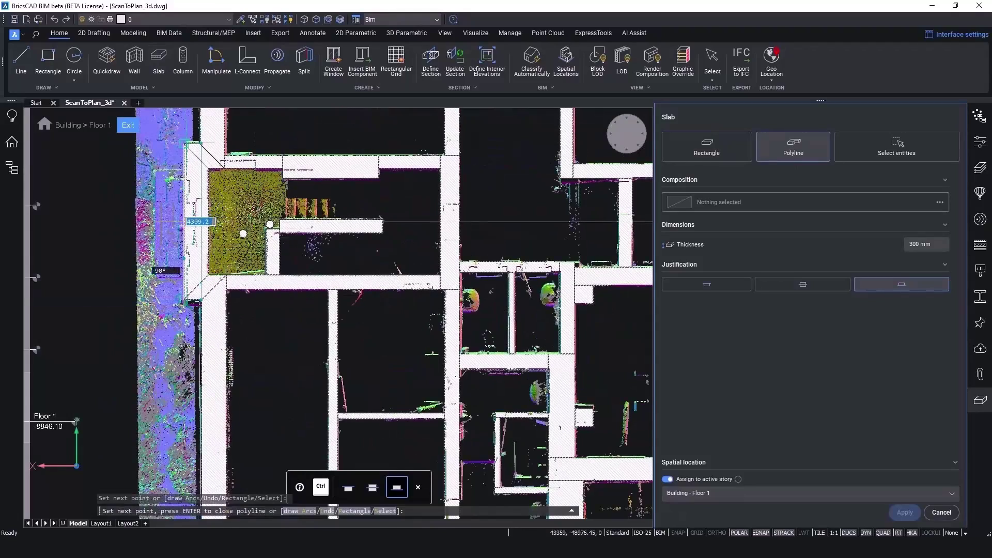
click(192, 150)
- Trace the remaining slab corners around the alcove, then exit the Floor 1 story
scroll(197, 155, down, 2)
middle_drag(207, 155, 186, 347)
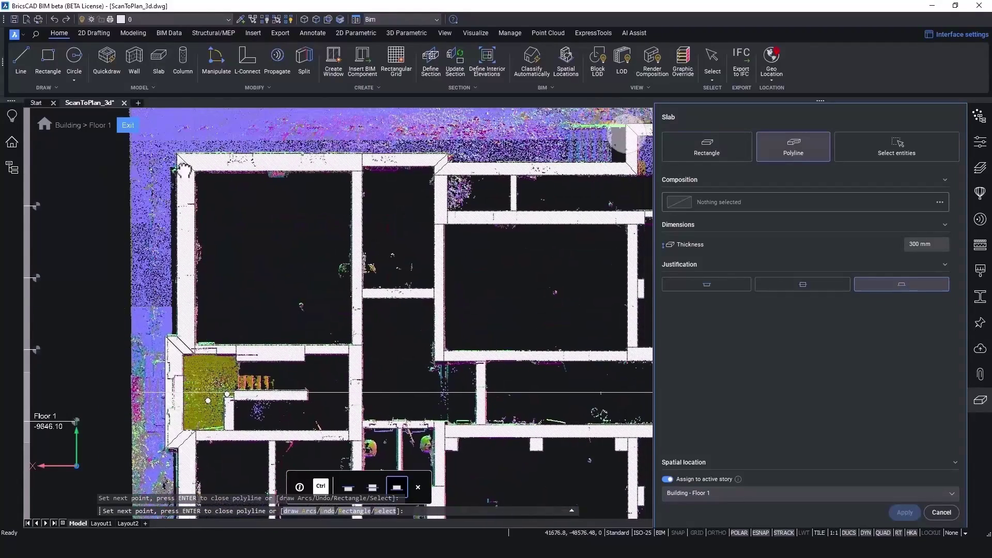
scroll(228, 394, down, 3)
scroll(207, 175, up, 5)
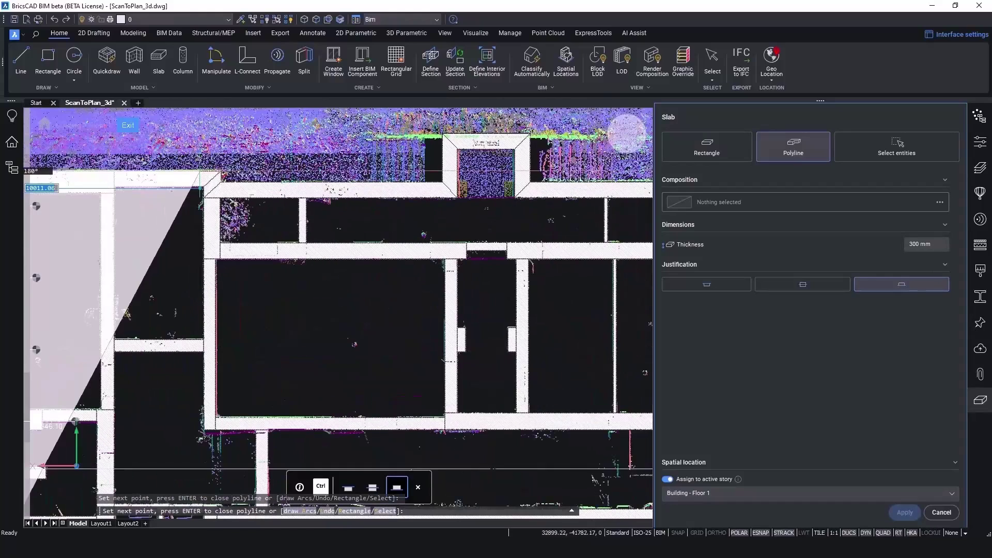
click(221, 199)
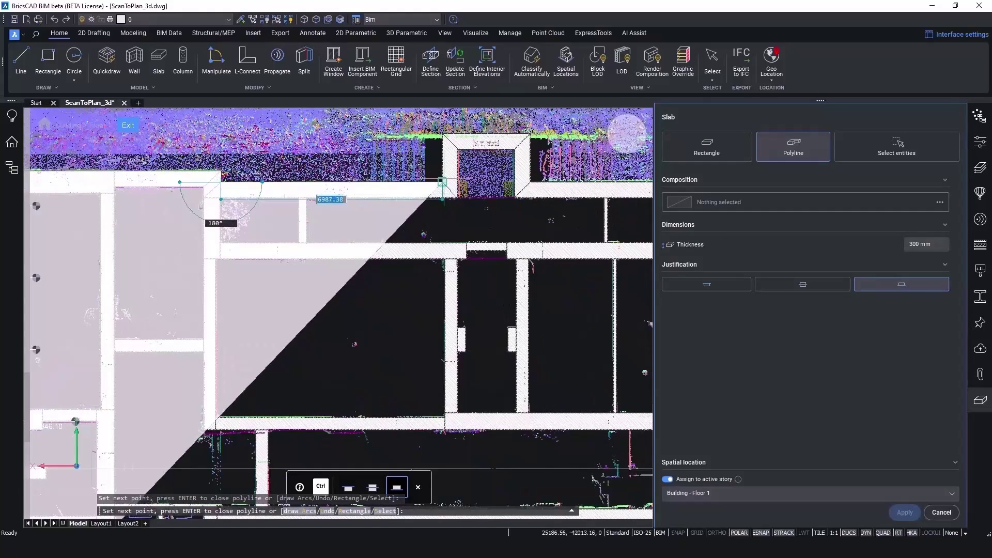
click(443, 199)
click(443, 134)
click(530, 134)
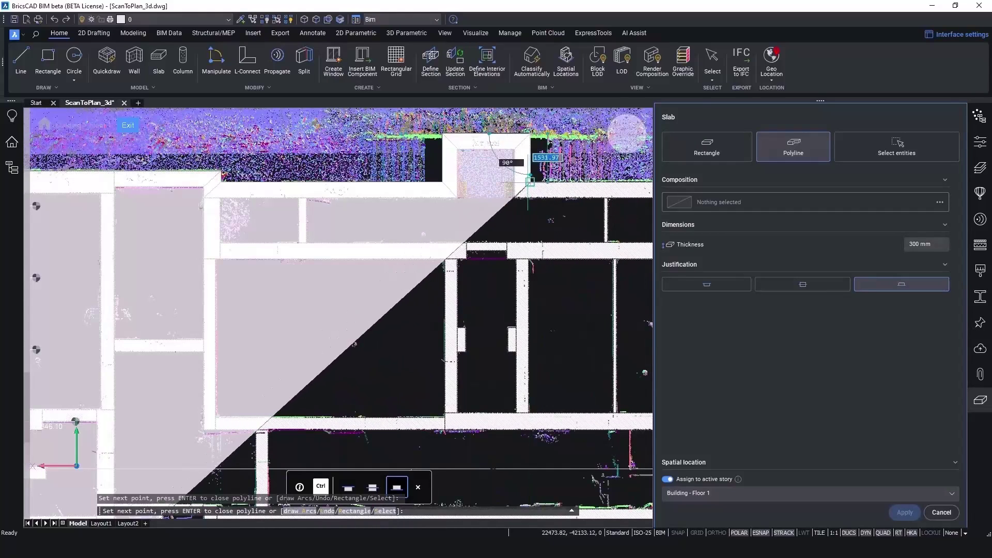
click(530, 200)
scroll(530, 199, down, 3)
scroll(373, 229, up, 3)
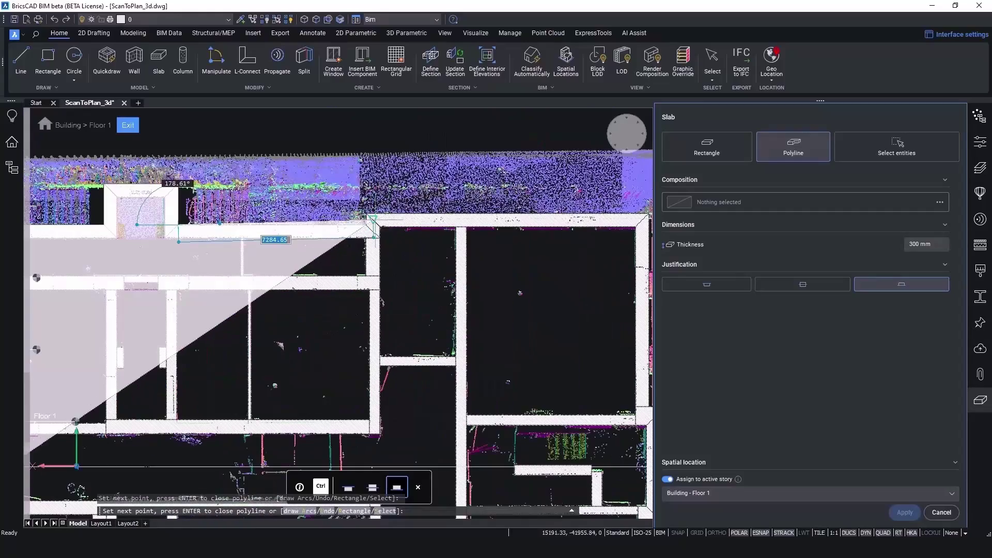
click(373, 221)
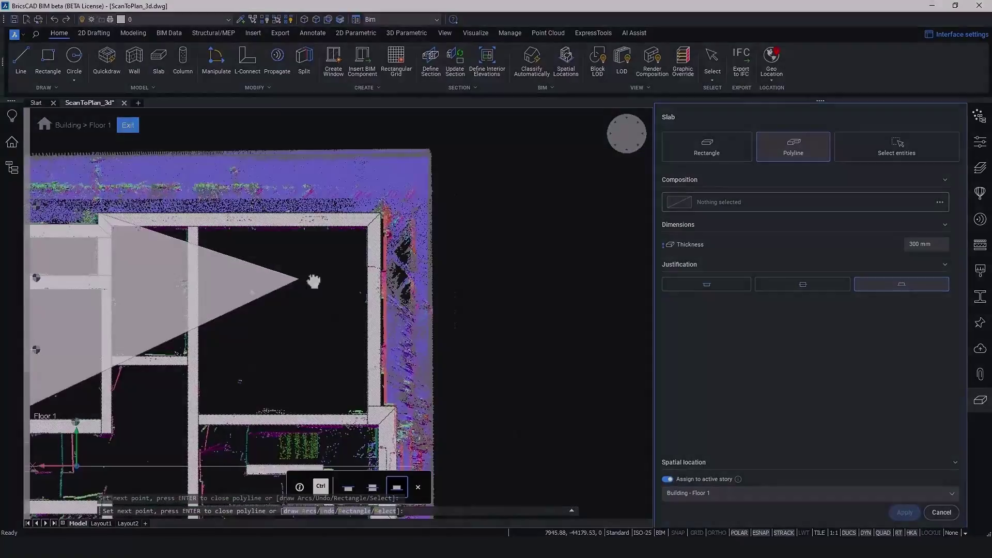
click(128, 125)
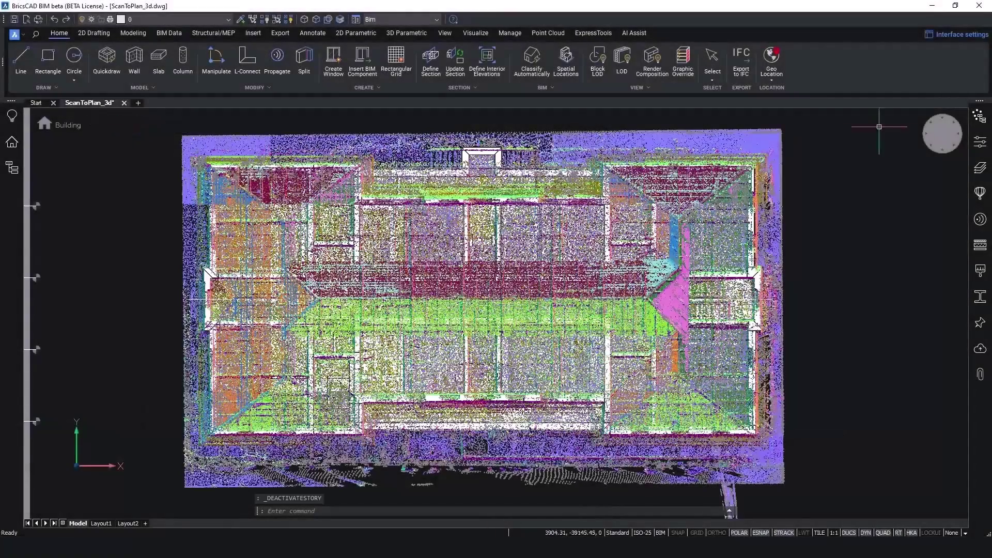
- In an isometric view, hide the point cloud and the four section boxes
click(953, 145)
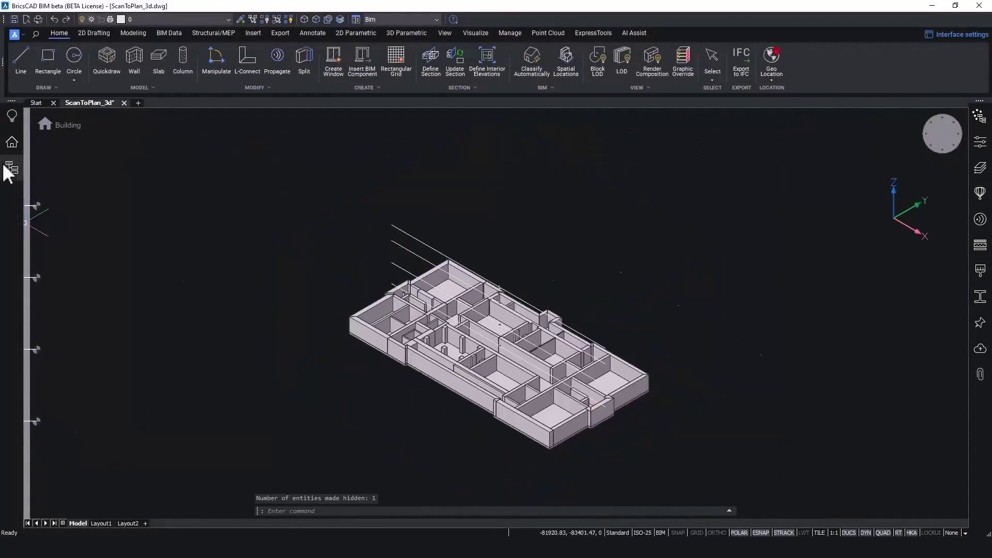
click(12, 168)
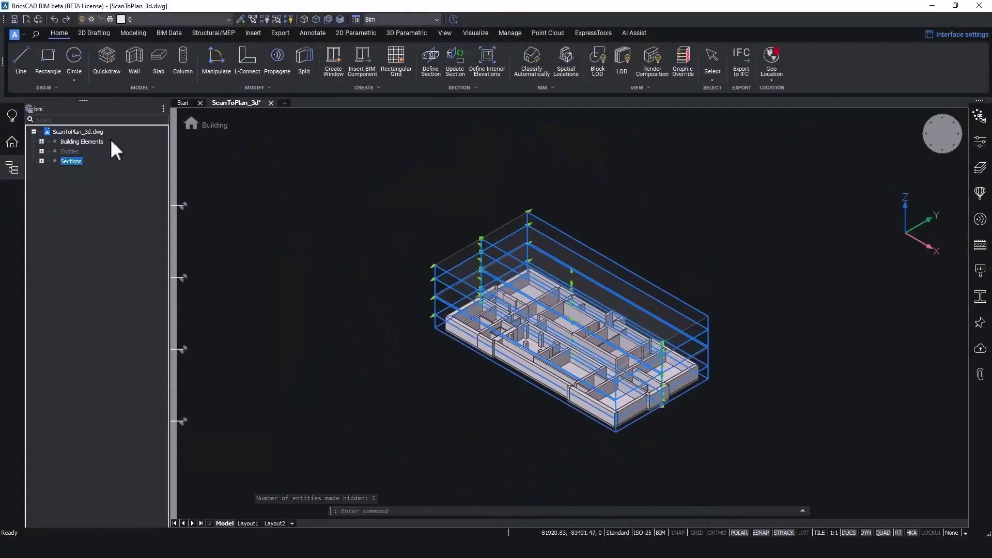
click(266, 19)
click(17, 168)
scroll(627, 443, up, 5)
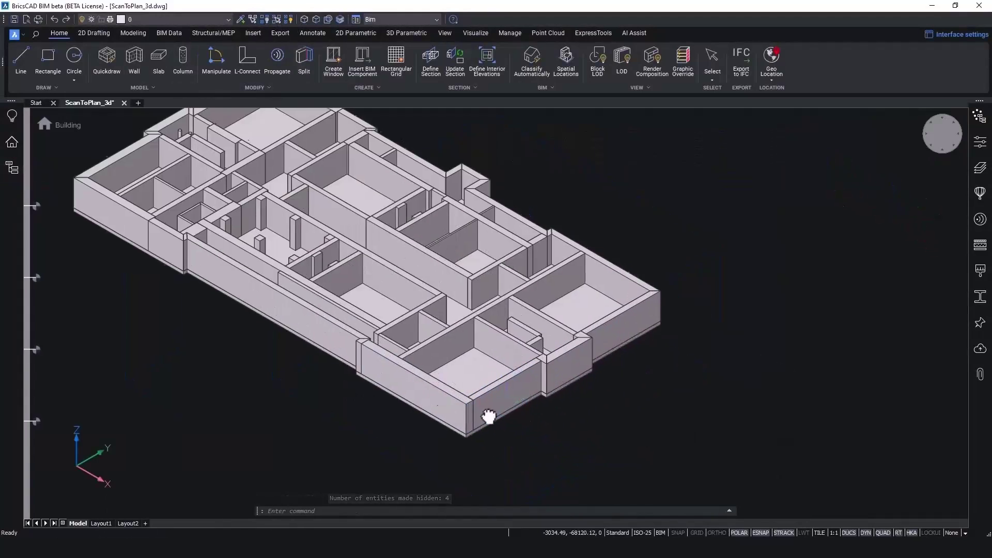
middle_drag(489, 417, 491, 434)
- Run Classify Automatically with structural profiles and spatial locations turned on
click(544, 60)
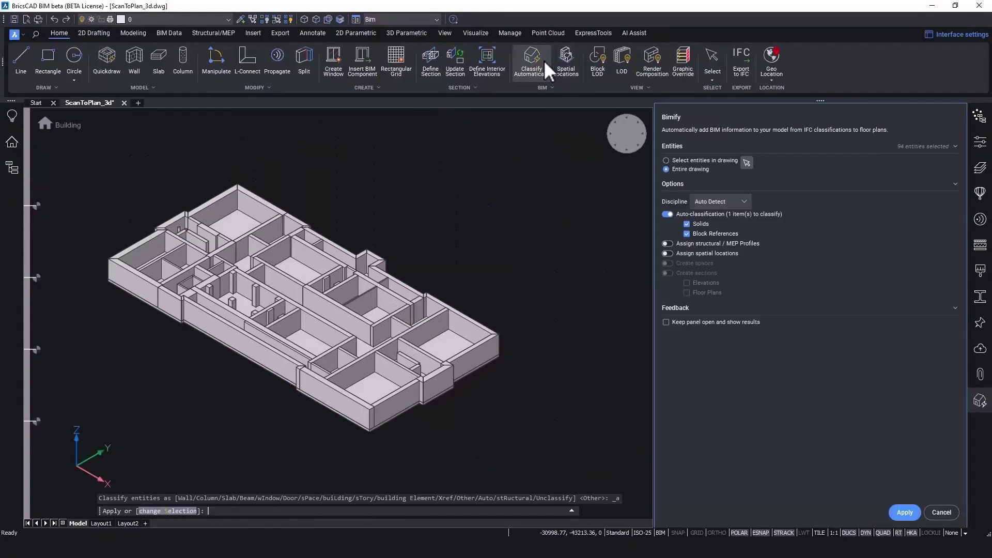
click(669, 243)
click(669, 253)
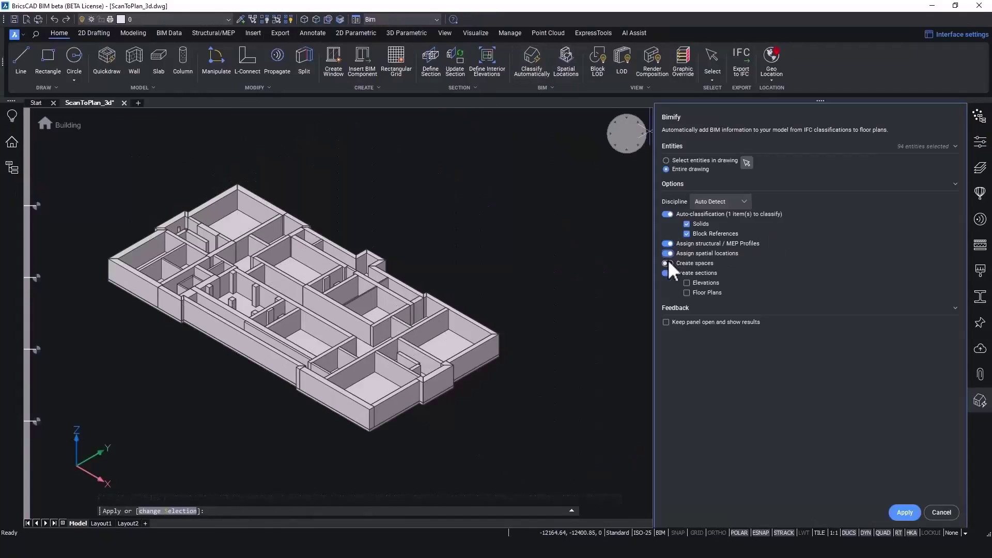
click(915, 513)
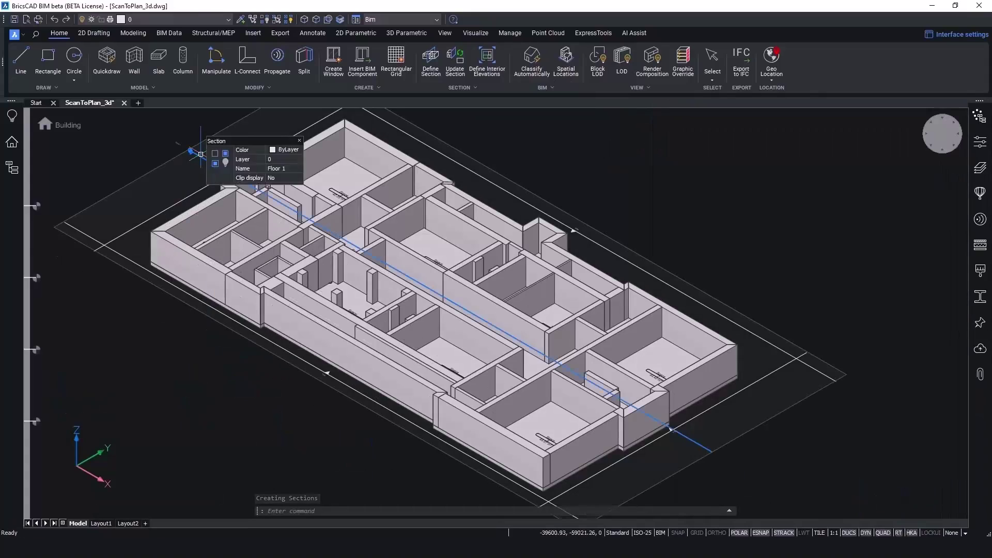
- Switch to a top view, open Floor 1 on its own, and show the point cloud again
click(201, 154)
key(Escape)
click(945, 136)
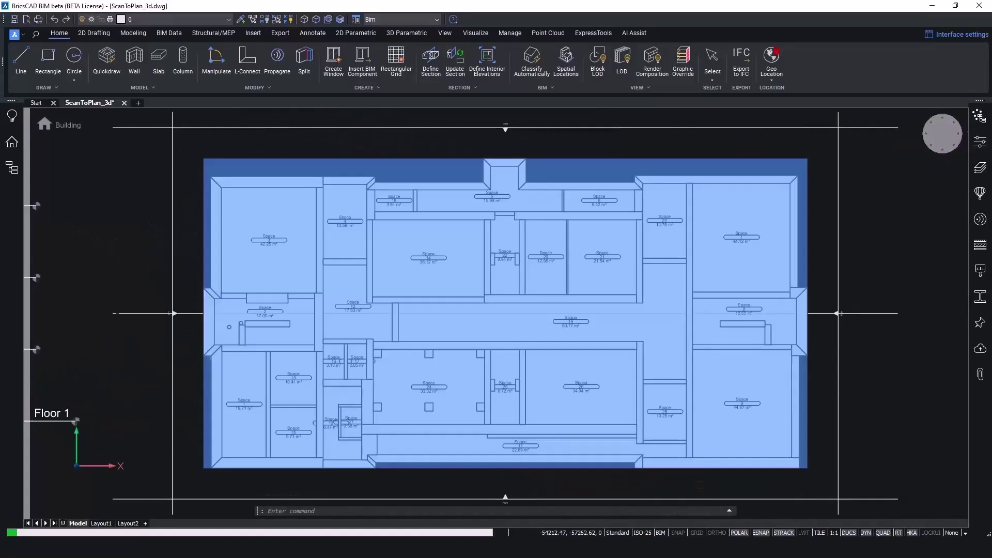
click(33, 421)
click(287, 21)
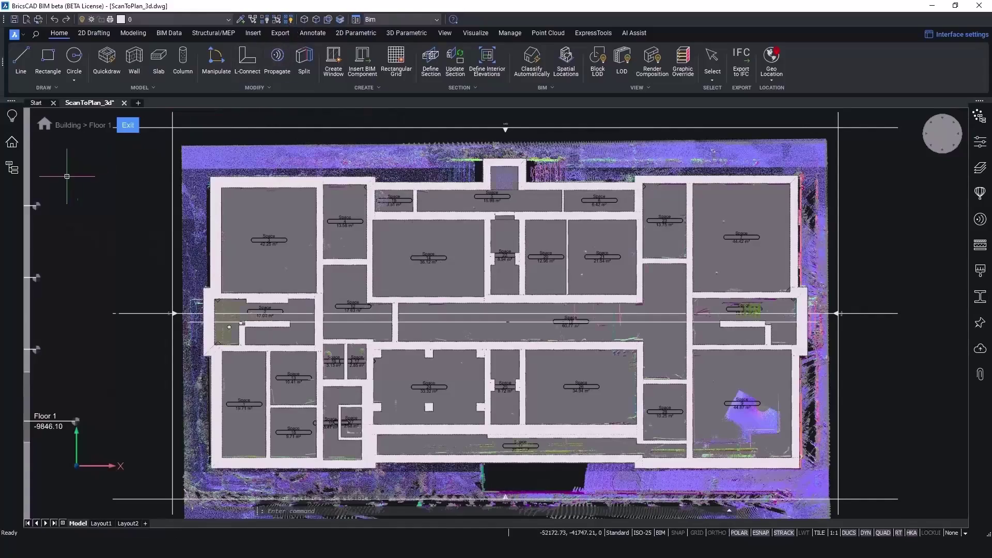
scroll(70, 171, down, 1)
click(126, 167)
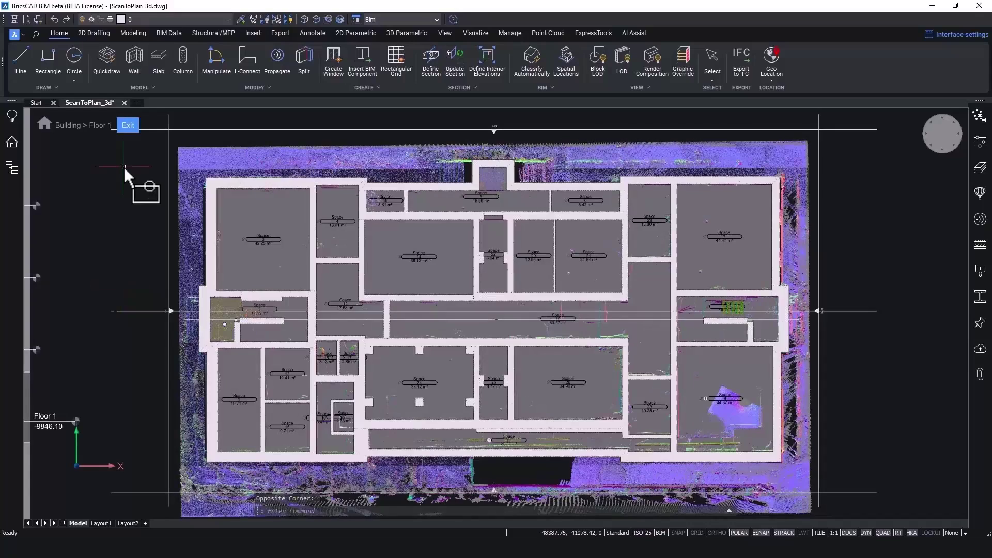
click(124, 166)
- Create a sheet from the Floor 1 plan section at 1:100 scale
click(11, 139)
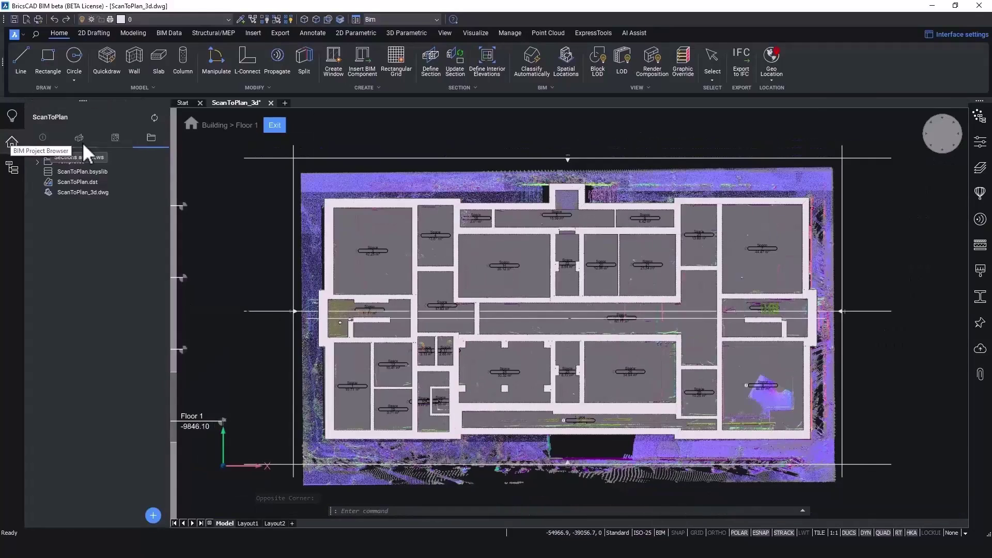
right_click(84, 215)
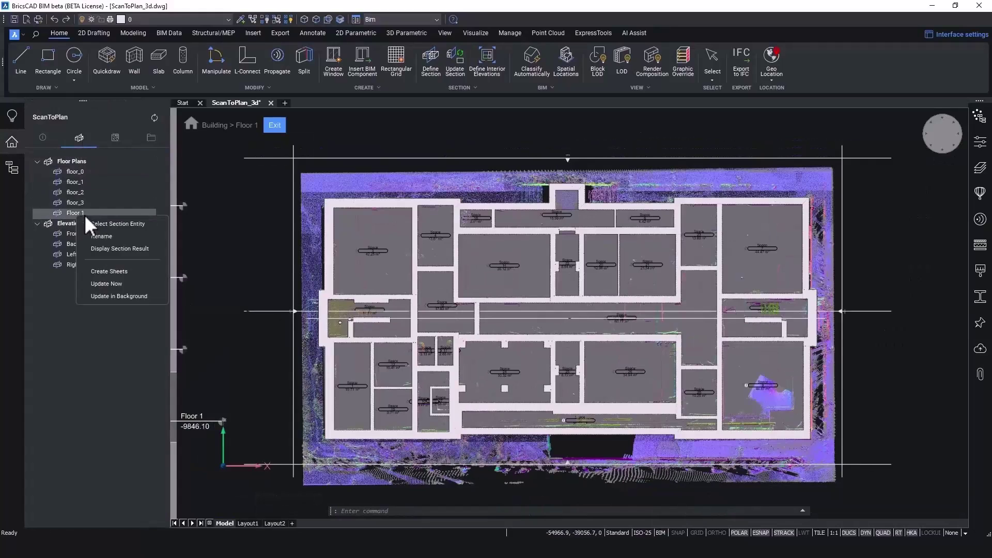
click(121, 269)
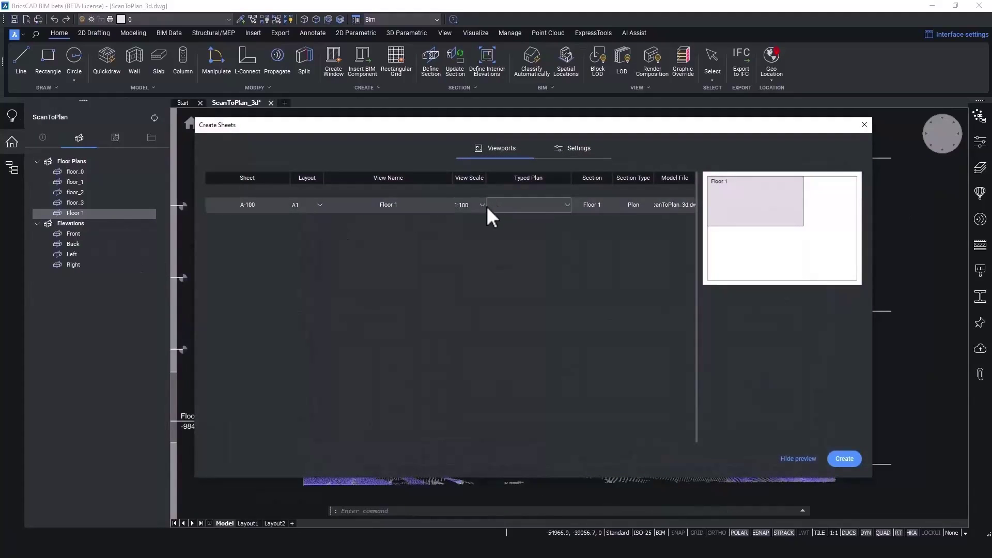
click(483, 205)
click(474, 329)
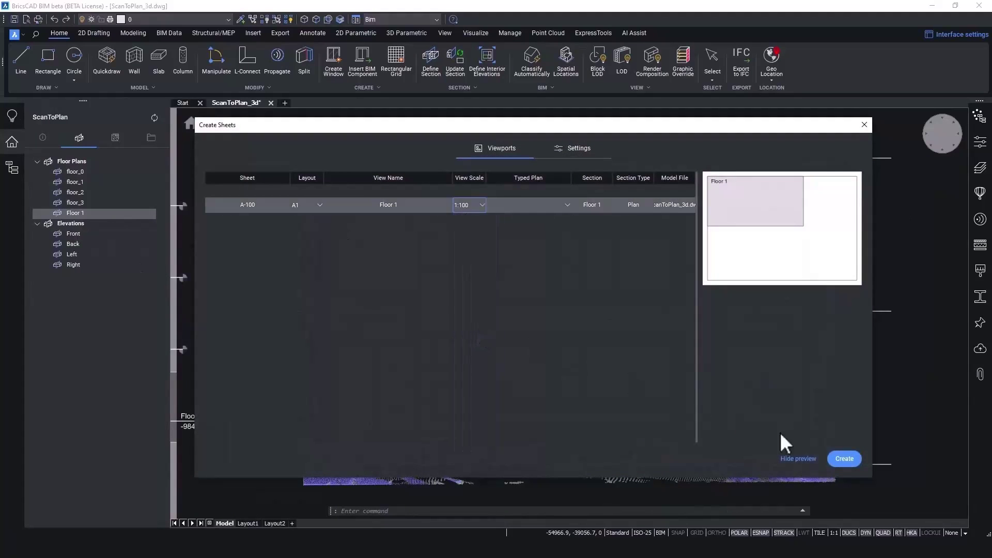
click(846, 459)
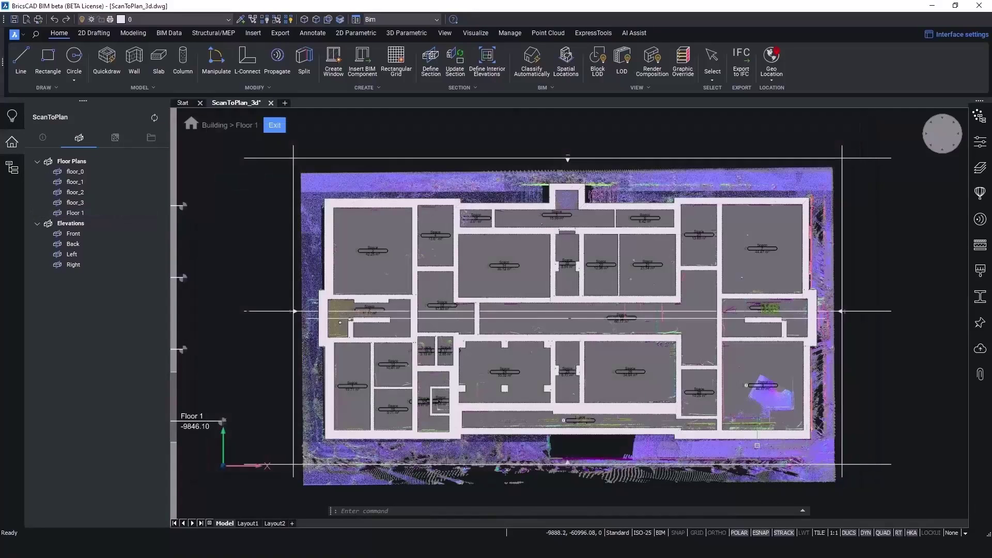
- Update the 1 - Floor 1 sheet view and display sheet A-100
click(118, 136)
right_click(79, 170)
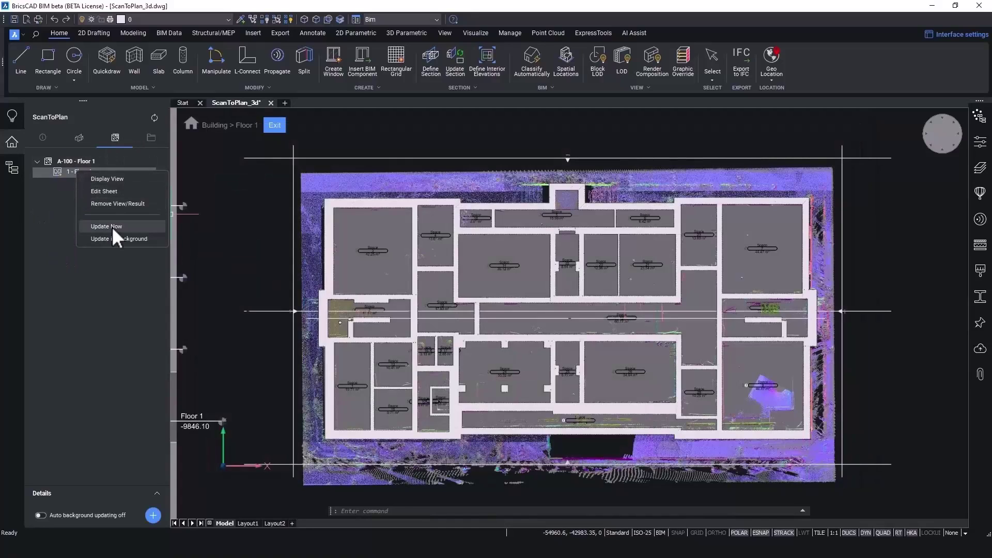
click(113, 228)
right_click(88, 175)
click(104, 181)
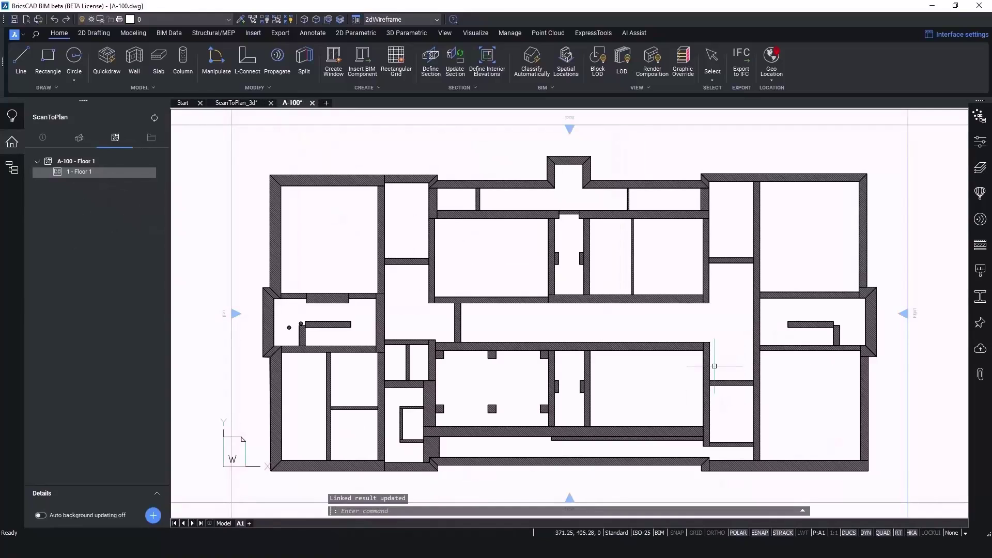
scroll(474, 437, up, 10)
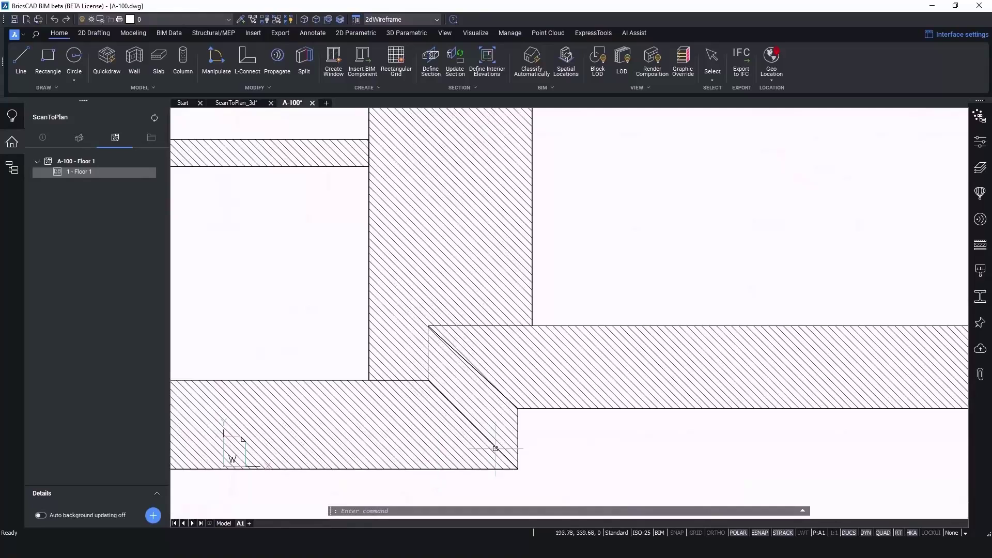
scroll(548, 419, down, 10)
middle_drag(543, 417, 525, 415)
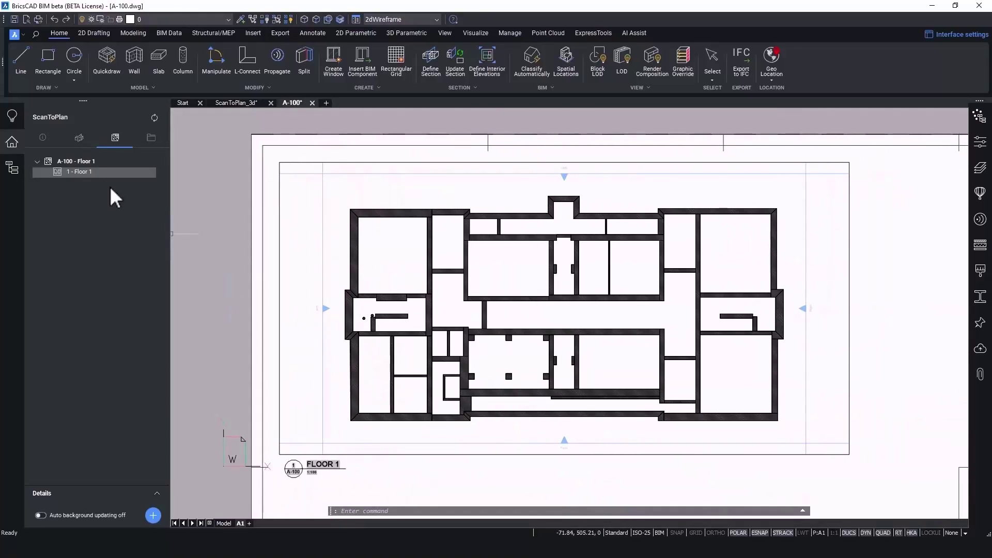
- Set the Floor 1 viewport's Typed plan to Simple in Properties
click(153, 516)
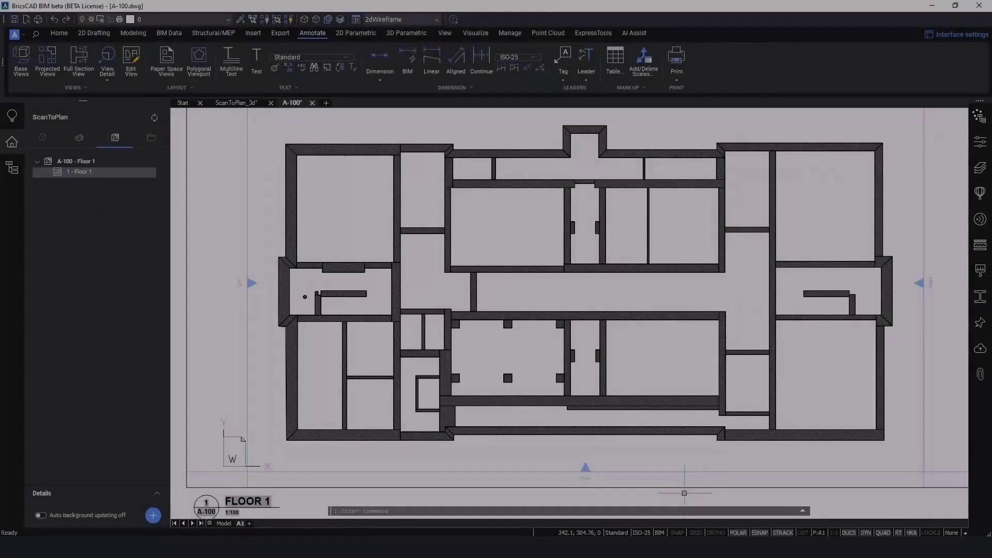
click(674, 474)
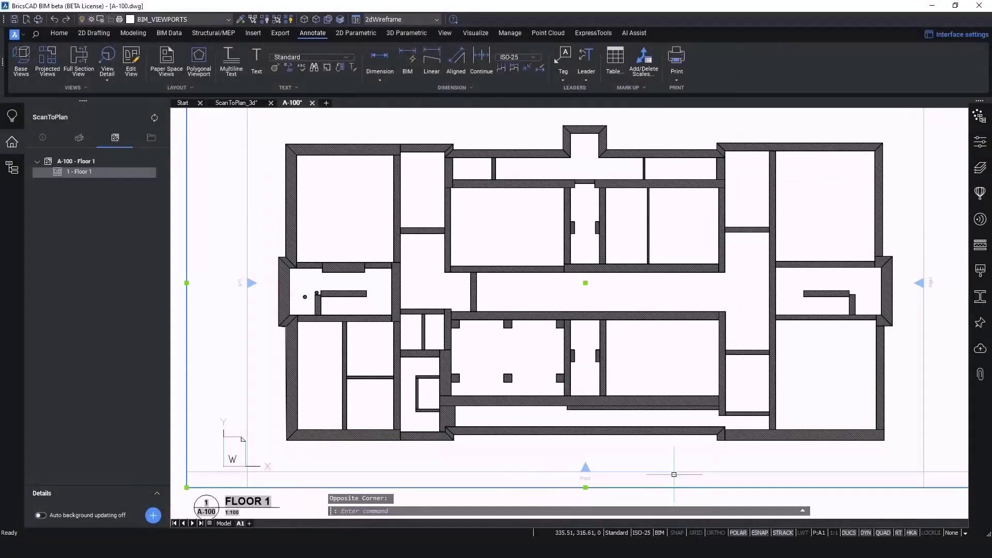
click(982, 170)
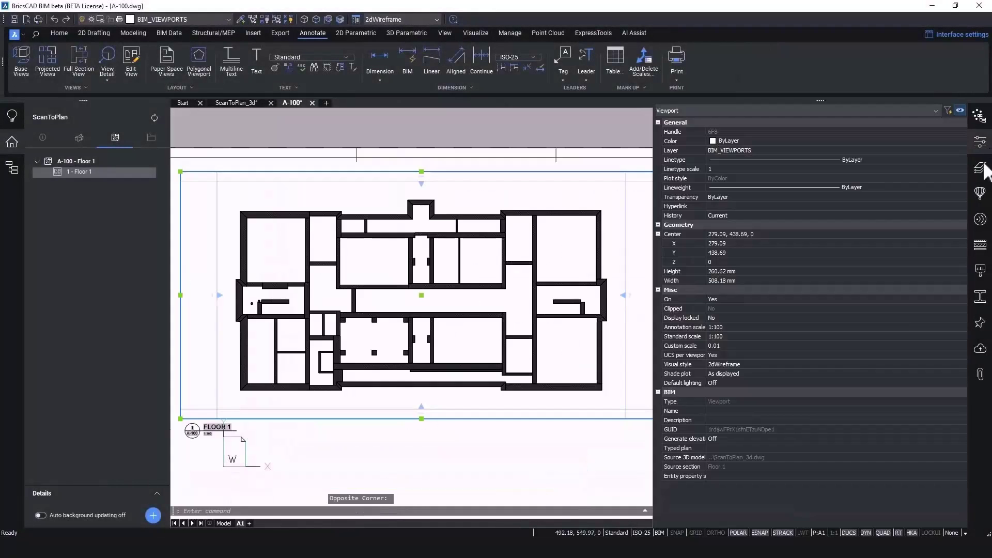
click(759, 444)
click(758, 446)
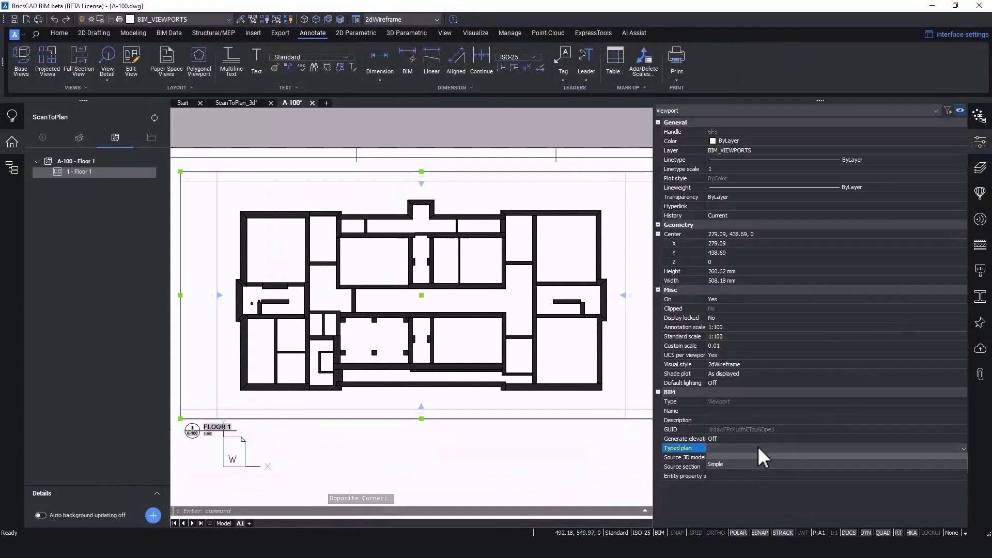
click(752, 467)
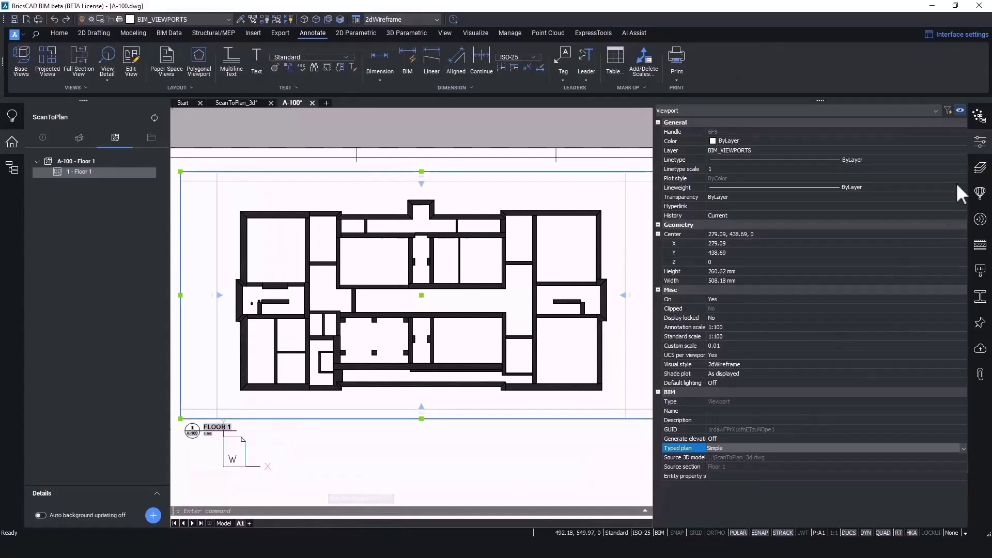
click(981, 144)
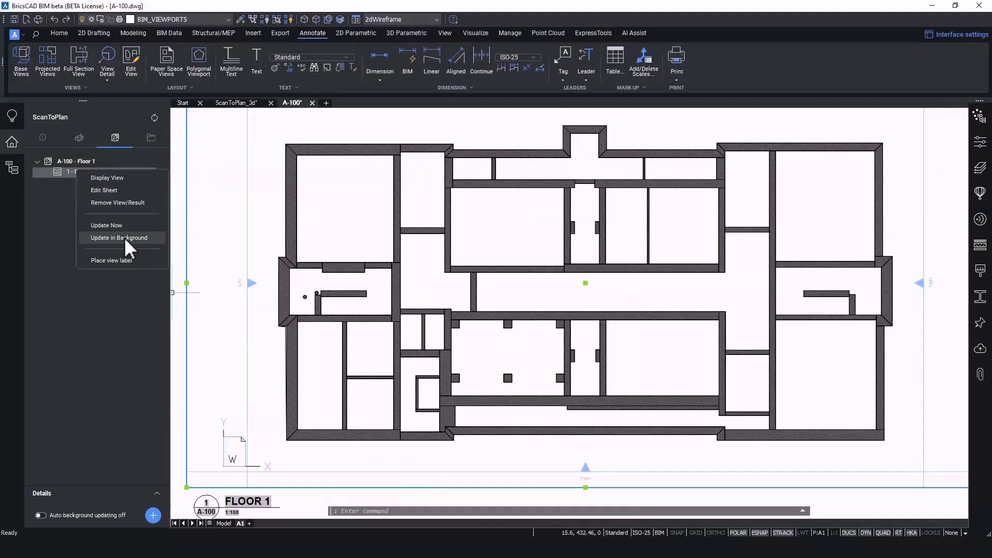
- Update the sheet view so the walls regenerate with grey fill
click(123, 226)
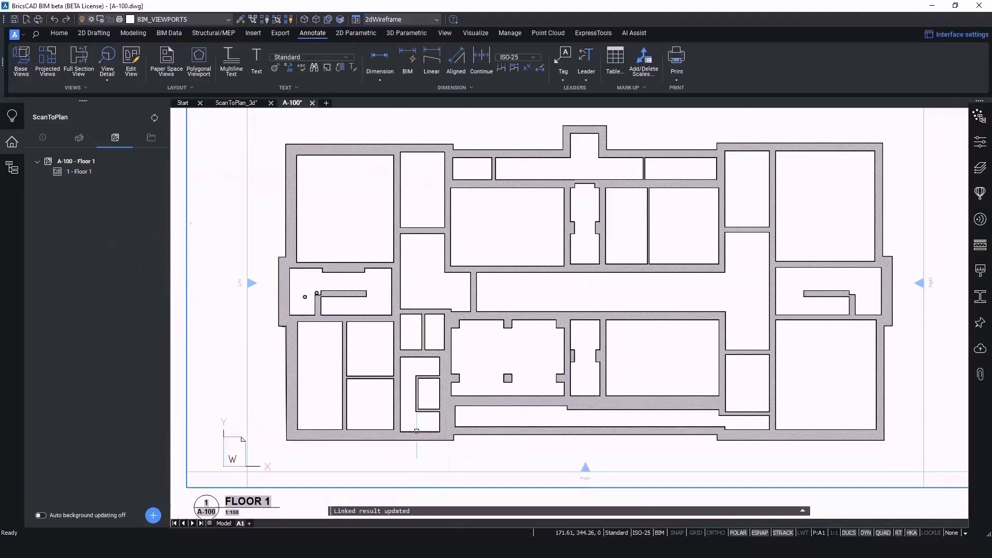
scroll(416, 431, up, 5)
scroll(579, 419, down, 5)
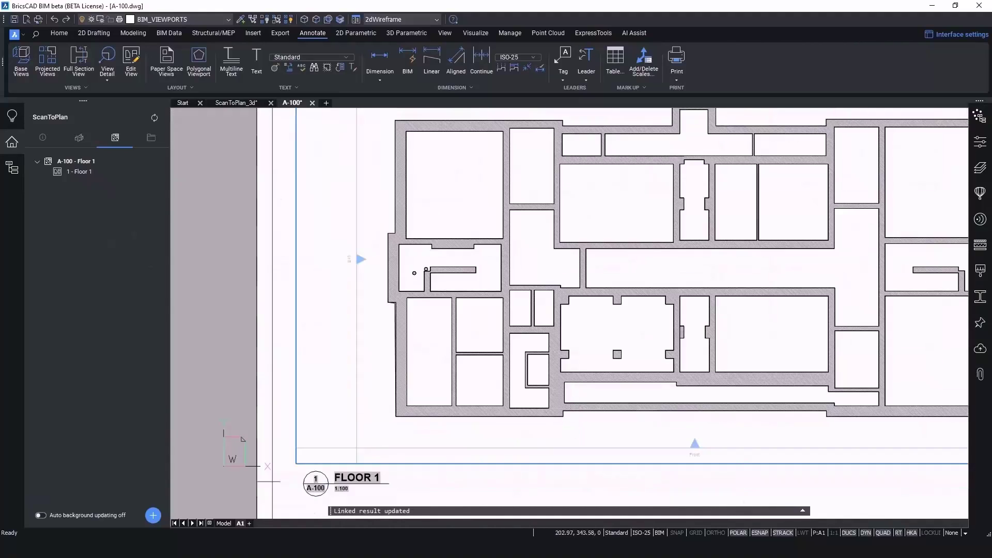
- Tag the Floor 1 viewport's rooms with Space tags, updating existing tags and adding new ones
click(565, 57)
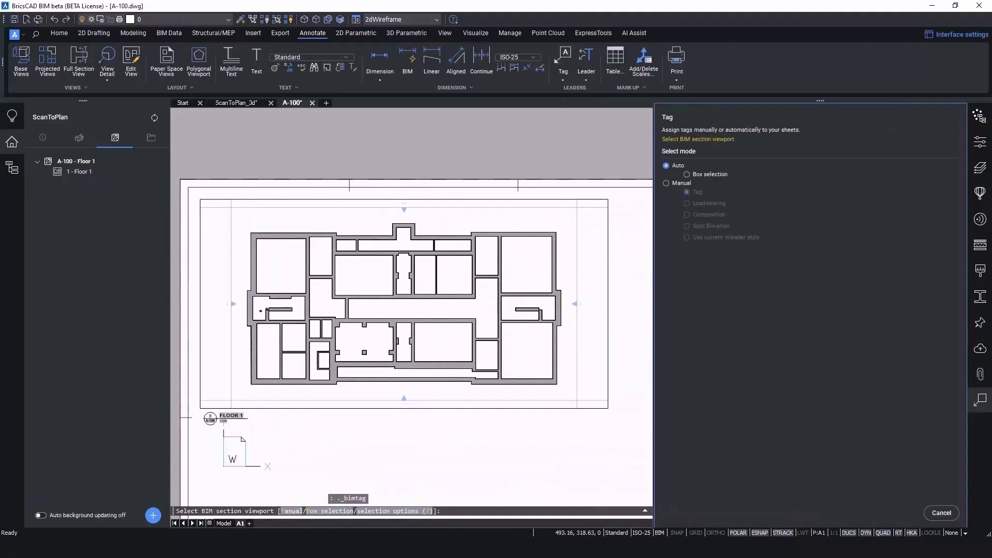
click(532, 406)
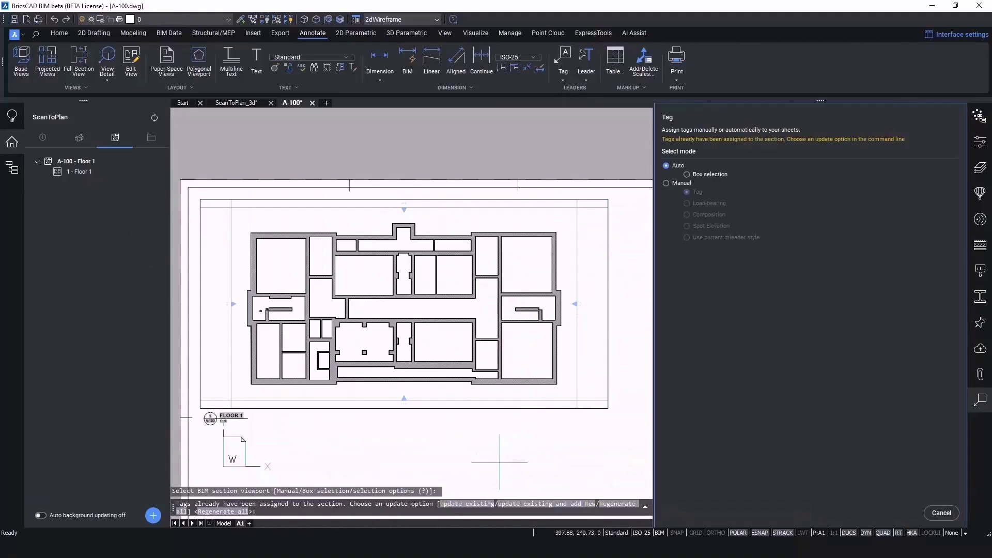
click(516, 505)
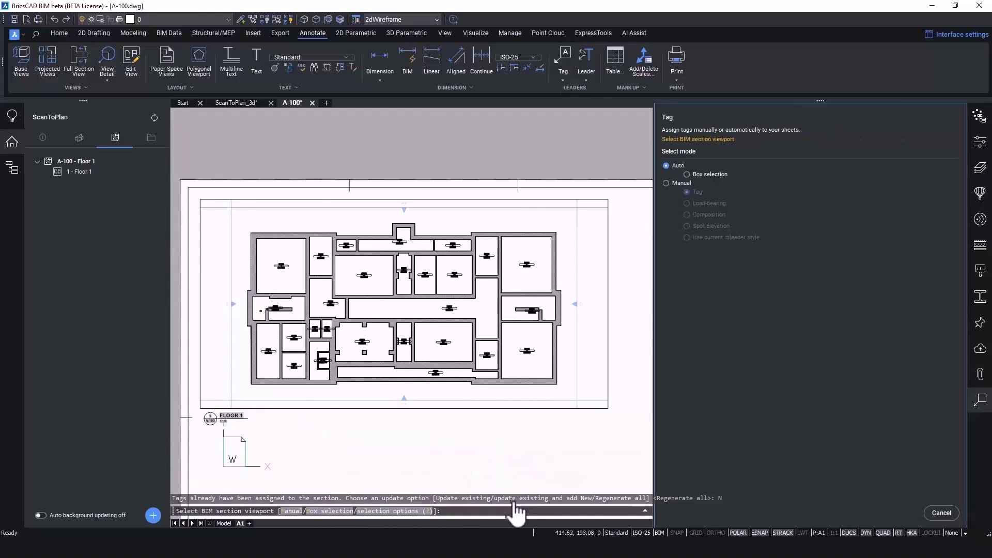
click(942, 513)
scroll(513, 351, up, 5)
scroll(514, 351, up, 2)
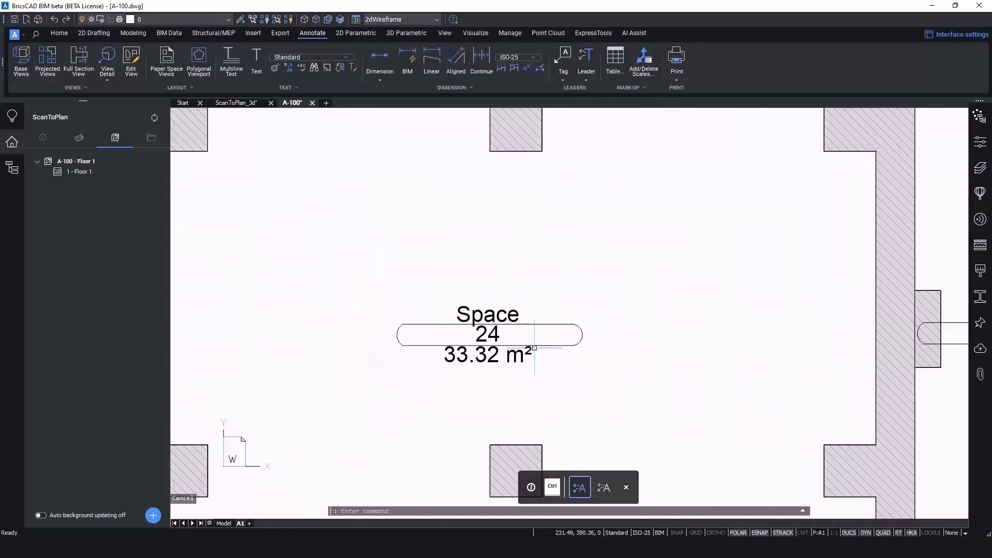
scroll(528, 350, down, 6)
scroll(535, 348, down, 6)
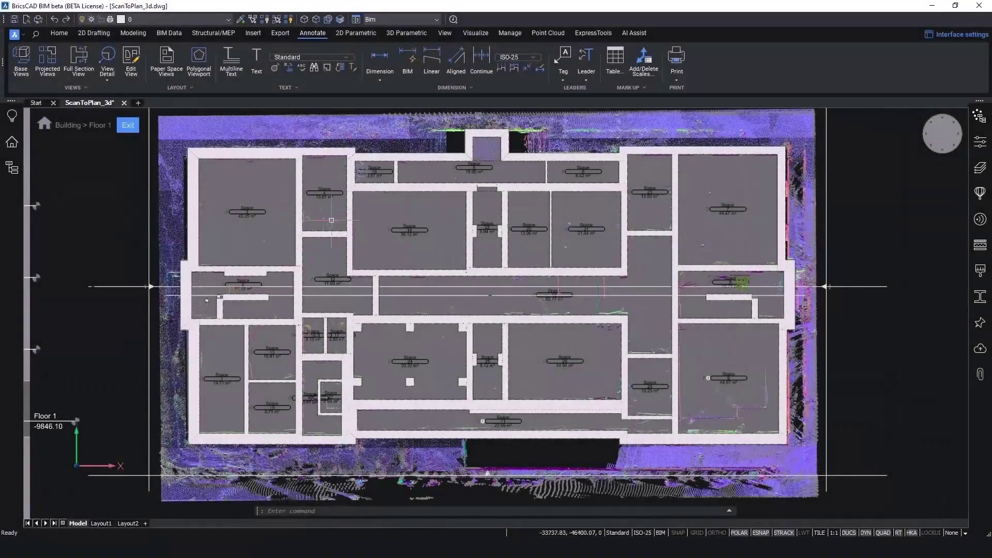
- Switch the model's visual style to See-through
click(398, 20)
click(397, 123)
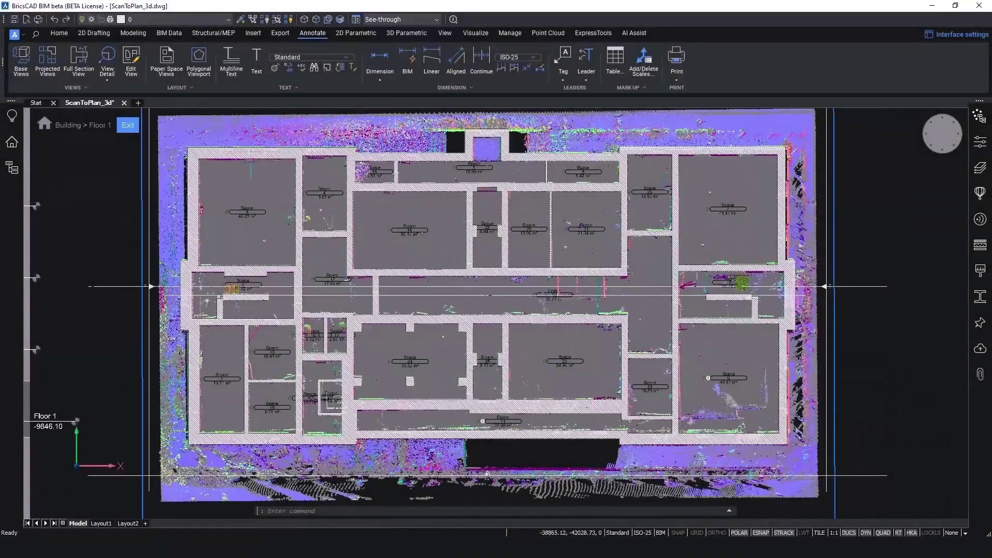
scroll(251, 152, up, 5)
scroll(250, 151, up, 2)
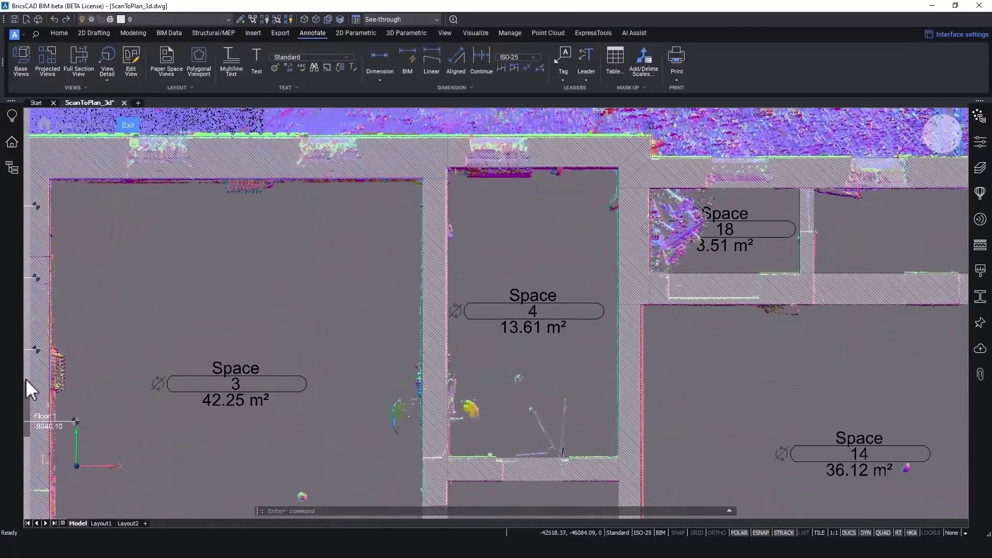
mouse_move(26, 379)
scroll(29, 346, down, 6)
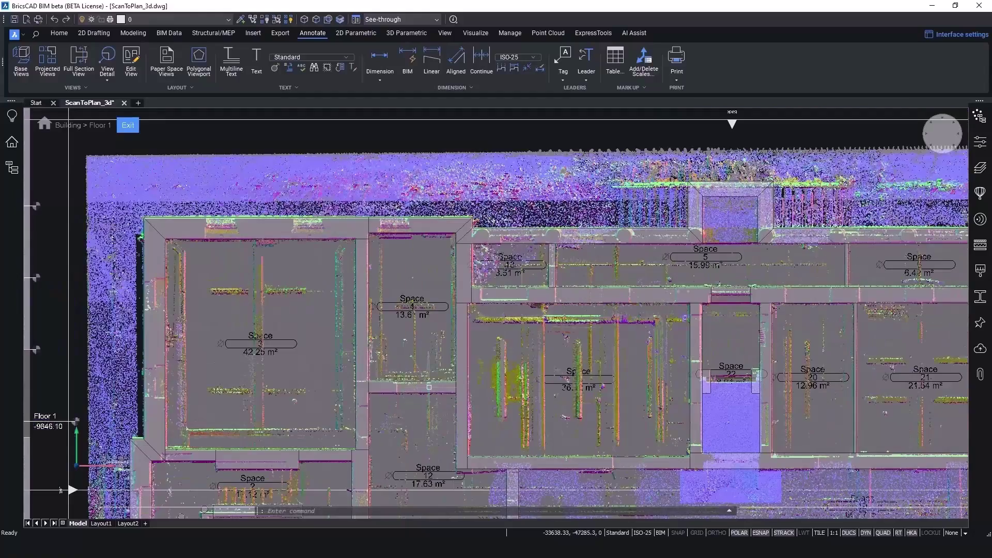
middle_drag(429, 387, 417, 361)
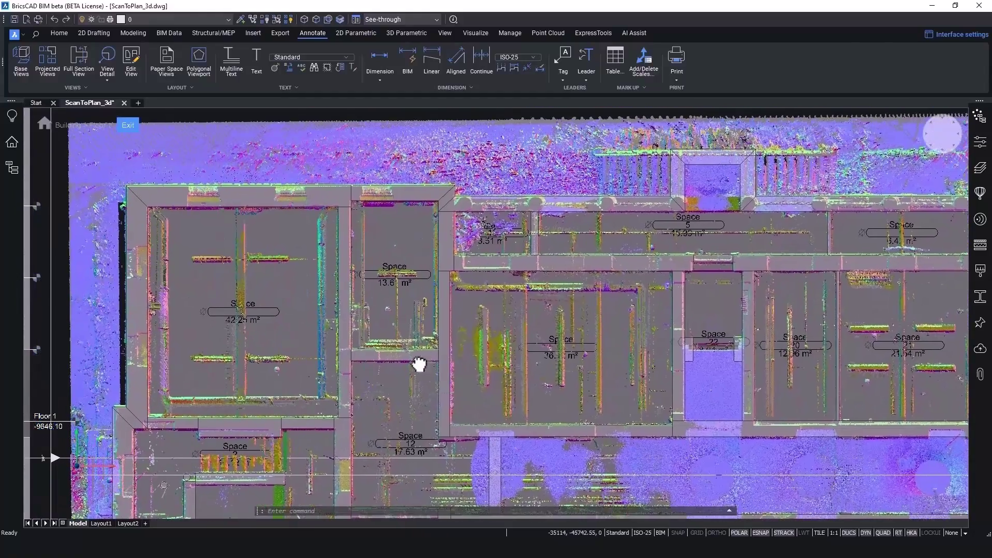
scroll(417, 361, down, 2)
- Insert a door from the Doors Advanced library into the wall below Space 14
click(982, 192)
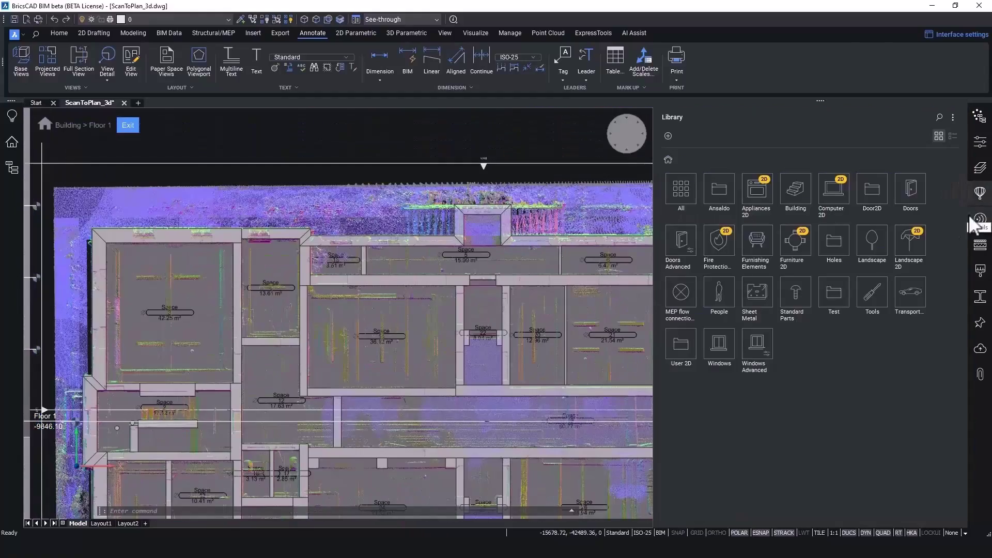
click(680, 244)
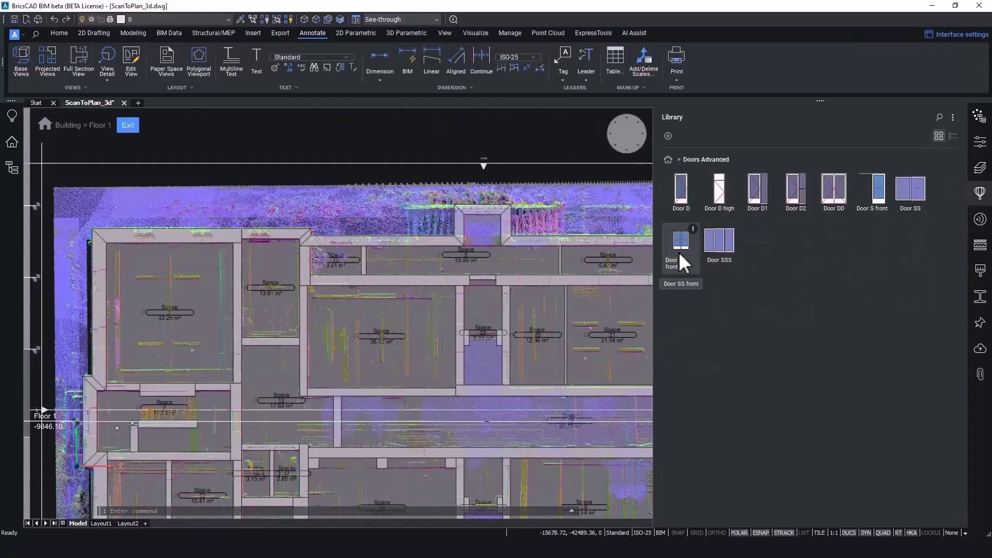
click(680, 204)
scroll(433, 368, up, 2)
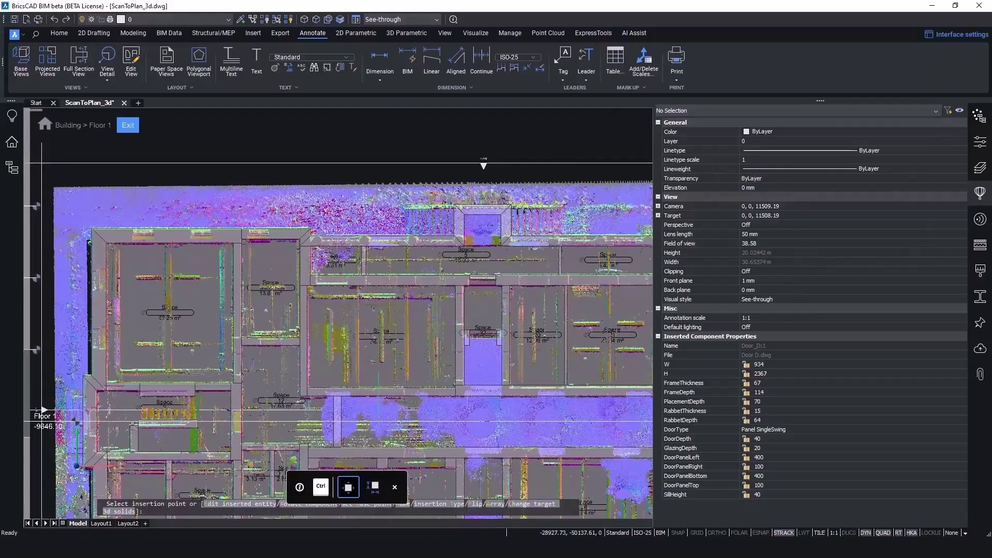
scroll(431, 393, up, 2)
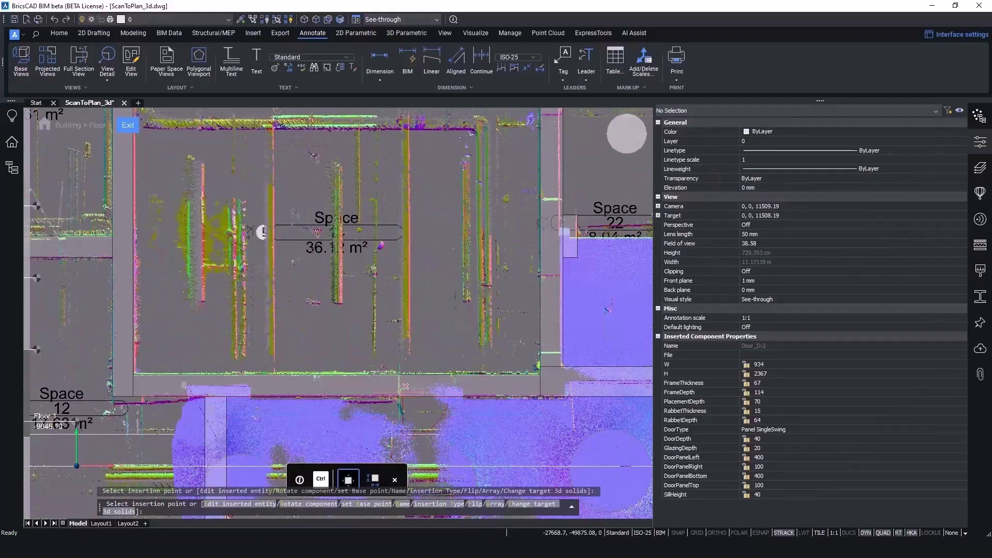
scroll(429, 395, up, 3)
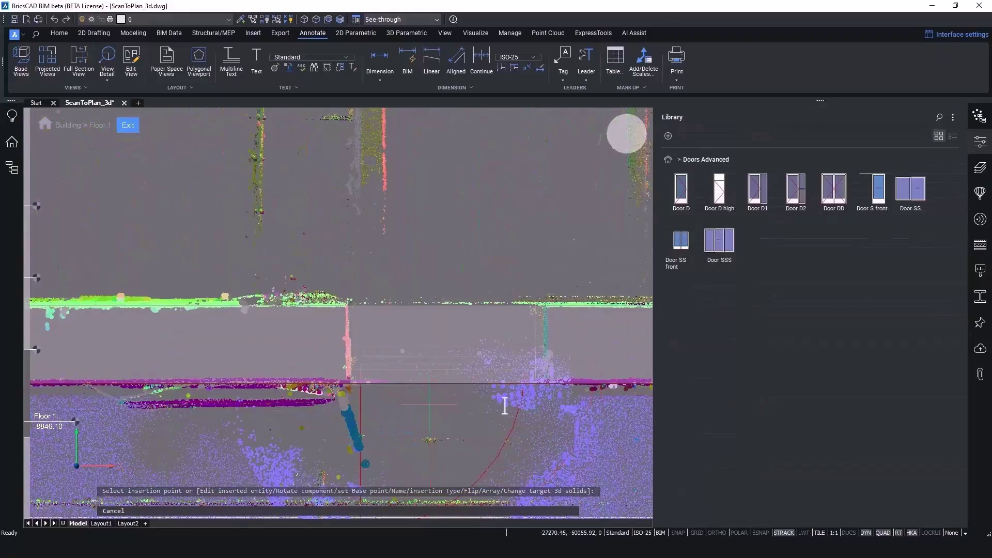
click(516, 395)
scroll(771, 451, down, 10)
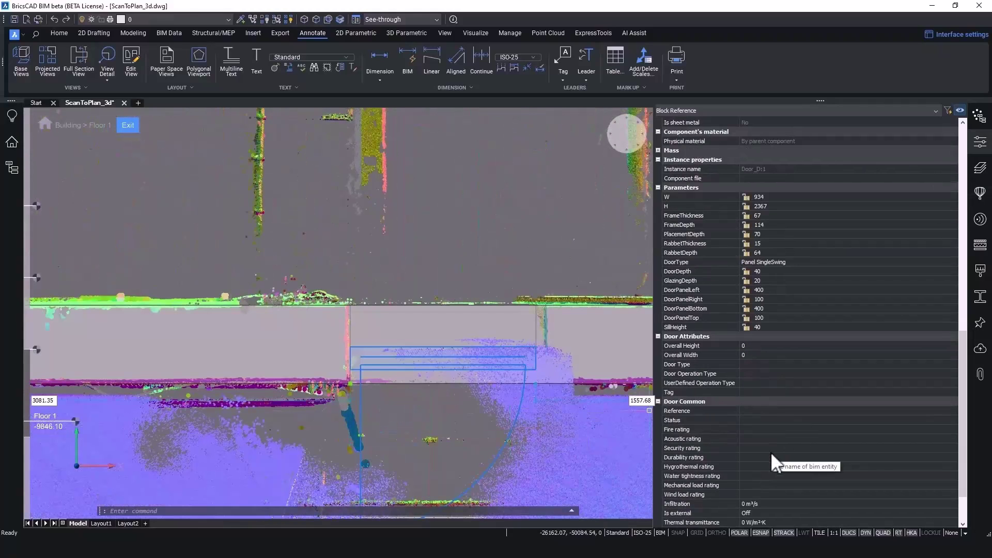
- Set the door's width W to 990 in Properties
click(771, 198)
text(990)
key(Return)
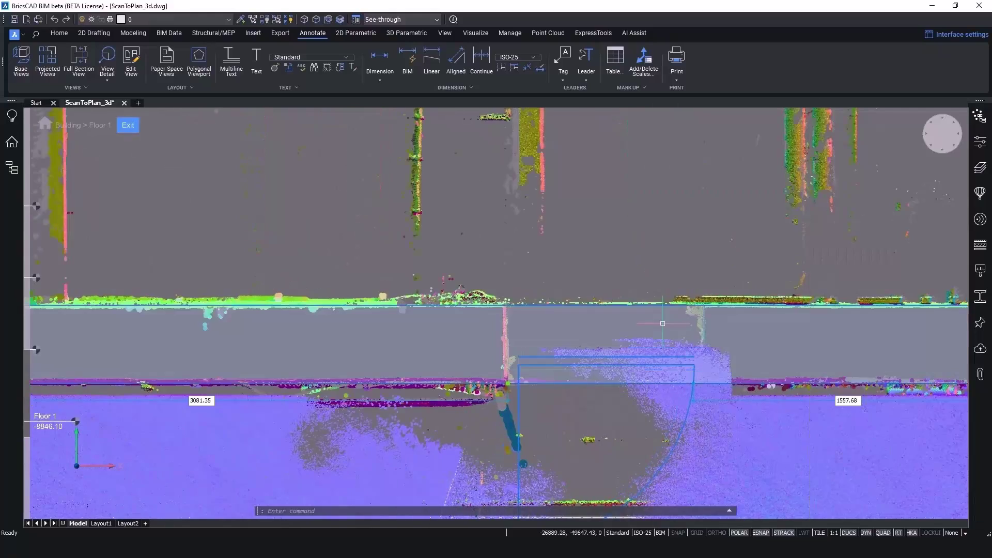
scroll(647, 362, down, 5)
middle_drag(658, 383, 610, 396)
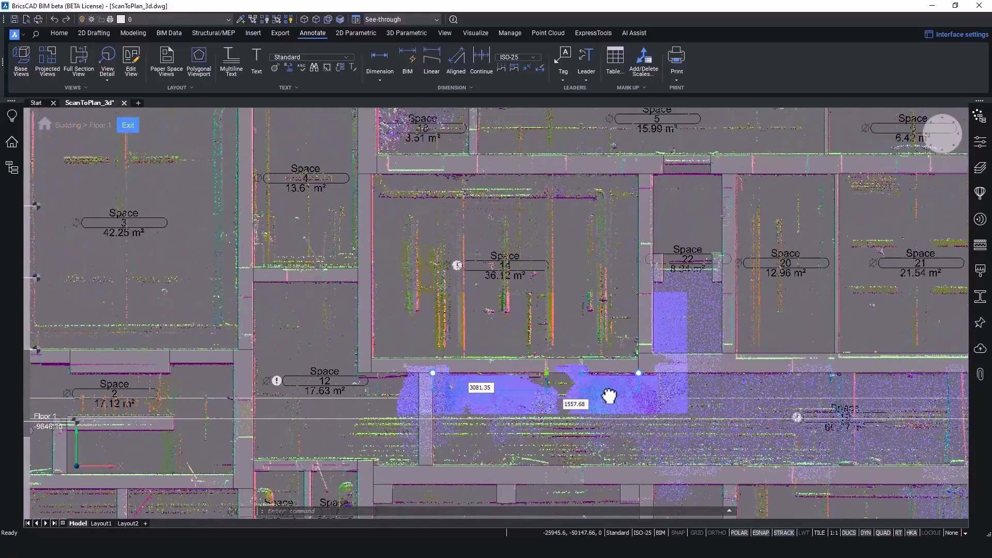
scroll(610, 396, up, 3)
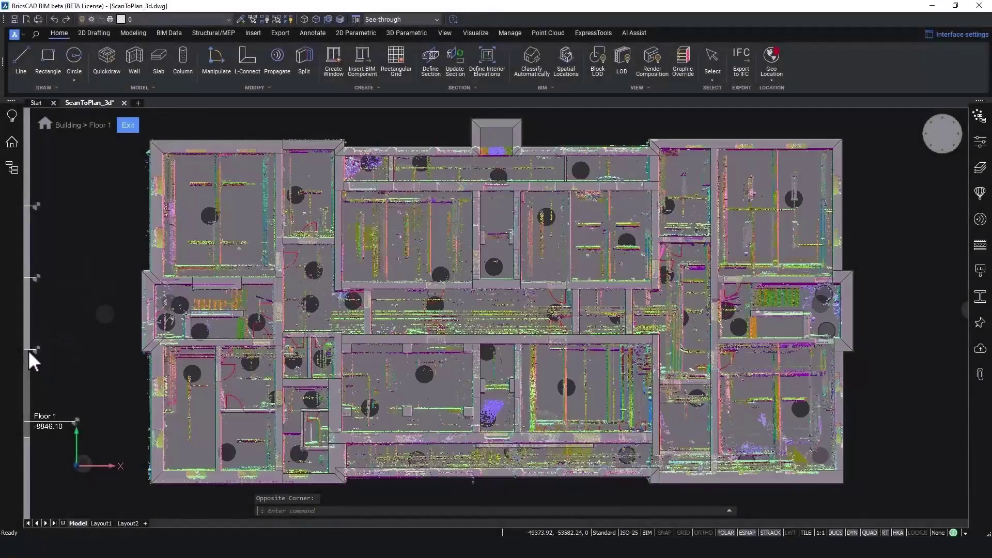
drag(28, 349, 27, 373)
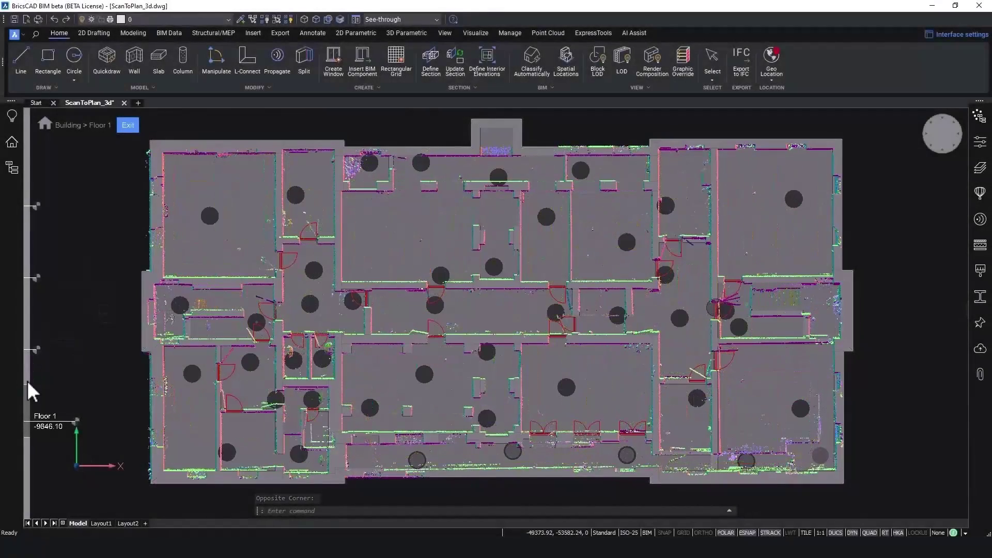
double_click(189, 374)
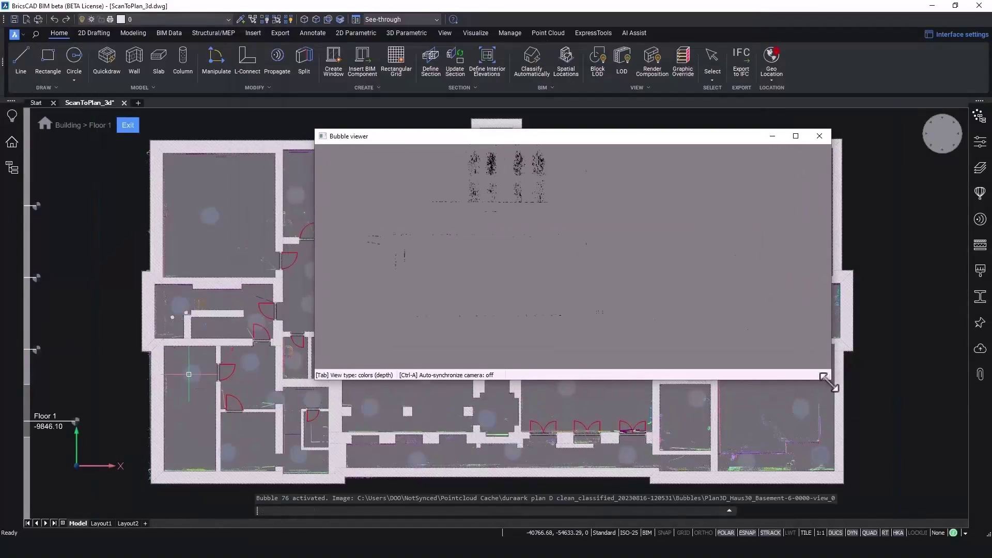
key(Tab)
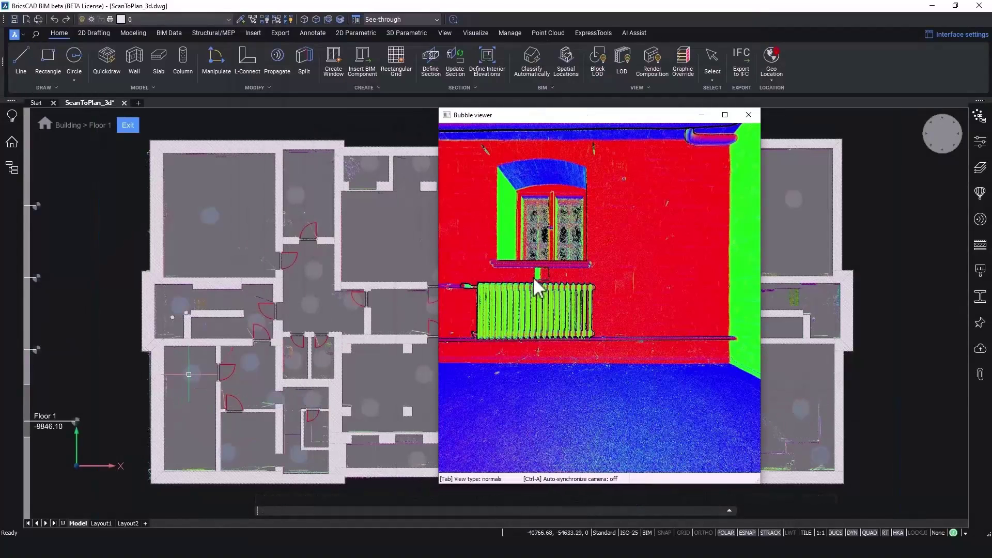
drag(533, 277, 622, 268)
key(Escape)
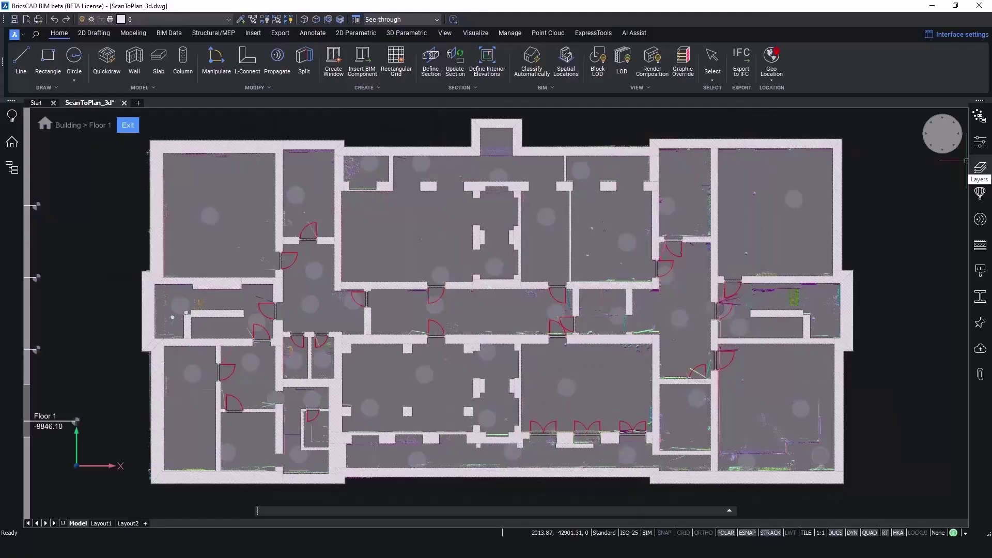
- Insert Window 11 from Windows Advanced at 1000 width into the left outer wall
click(980, 192)
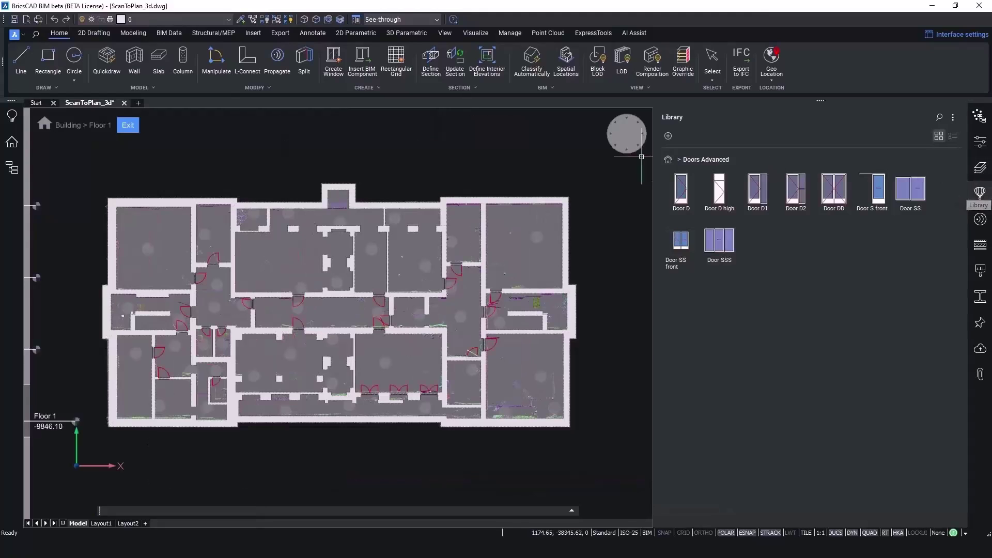
click(668, 159)
click(703, 303)
click(796, 191)
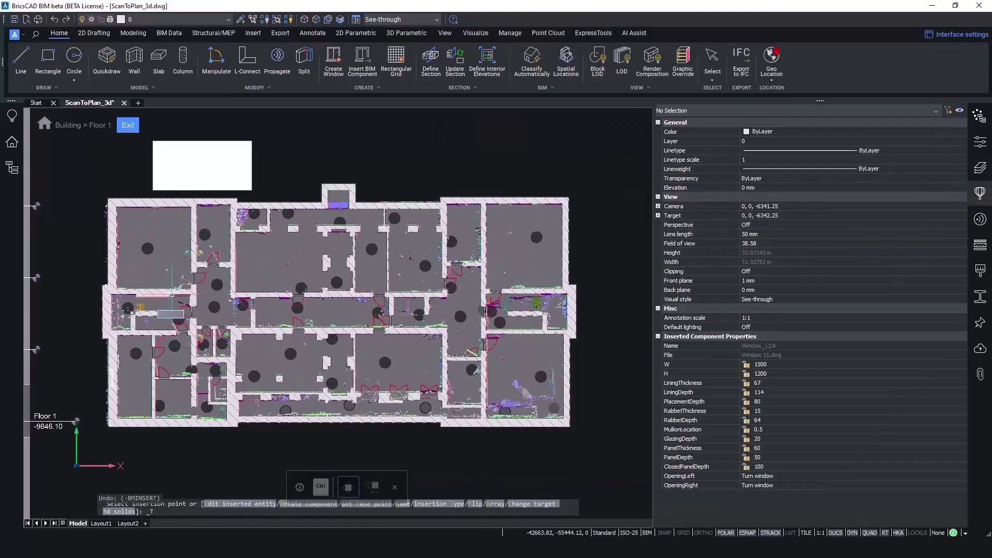
scroll(243, 337, up, 8)
middle_drag(243, 337, 245, 250)
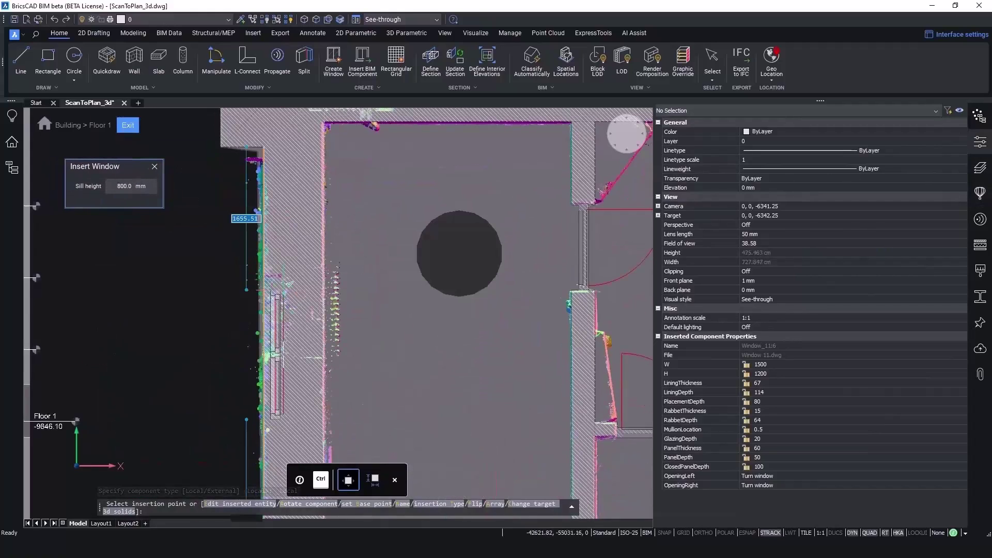
click(247, 279)
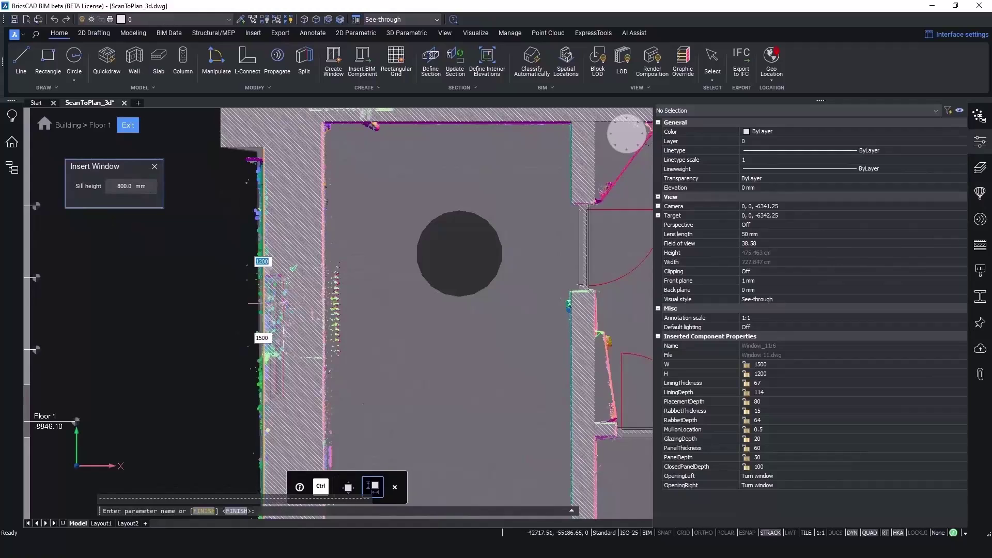
text(1000)
key(Return)
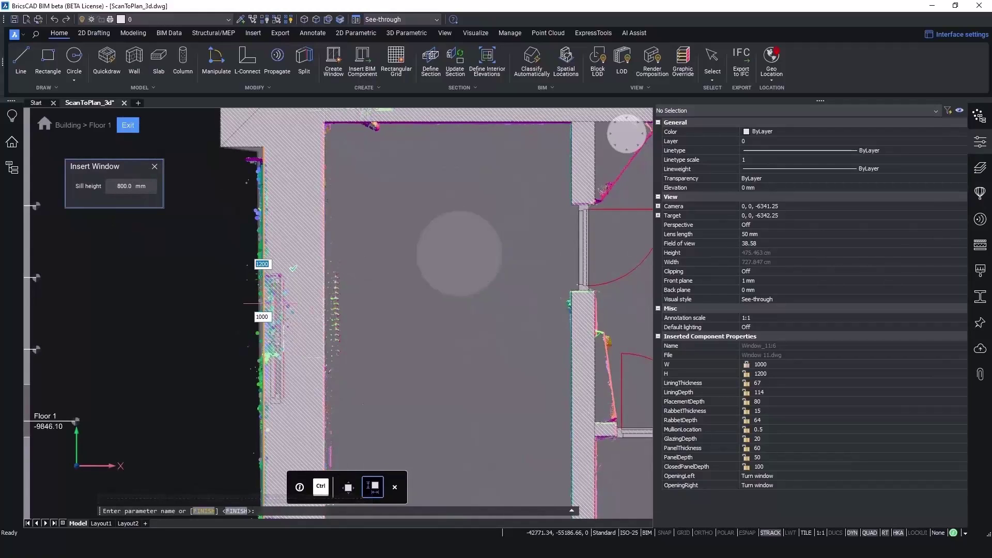
key(Return)
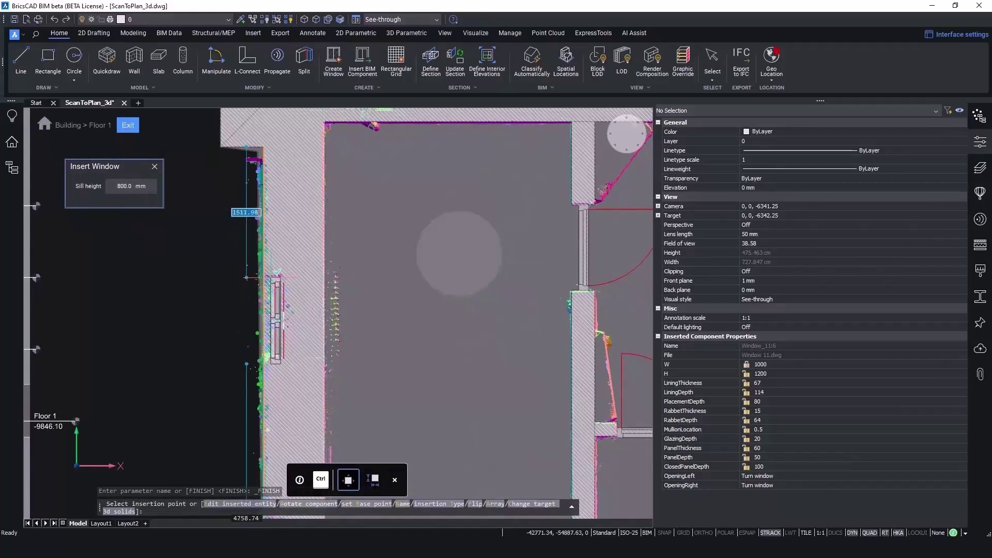
click(248, 278)
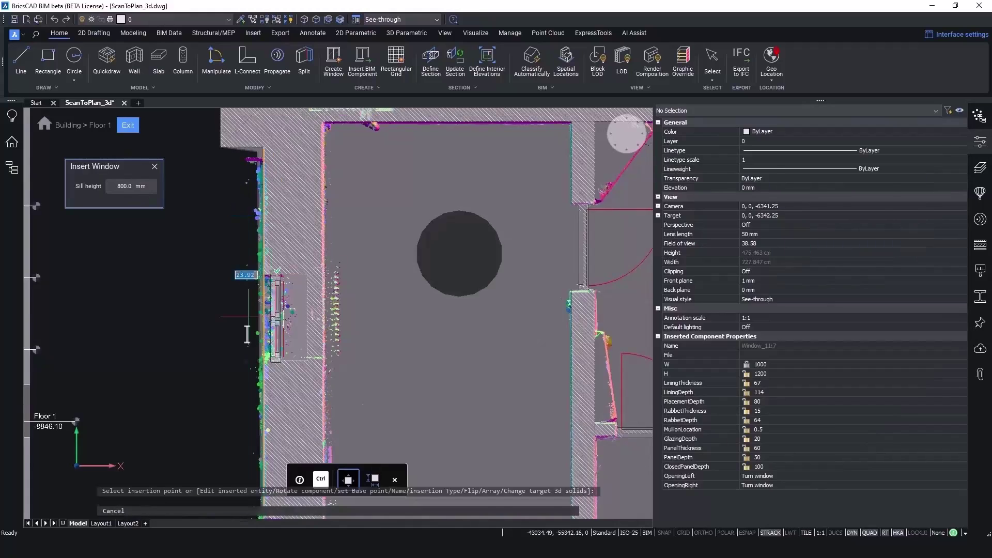
key(Escape)
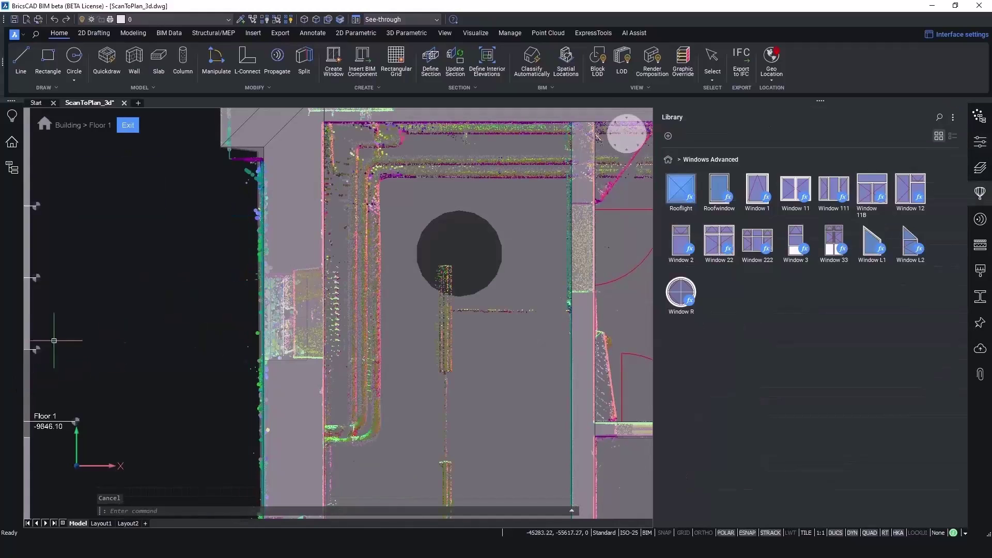
- Orbit around the inserted window to inspect it in 3-D
shift+middle_drag(166, 301, 248, 348)
scroll(292, 293, up, 5)
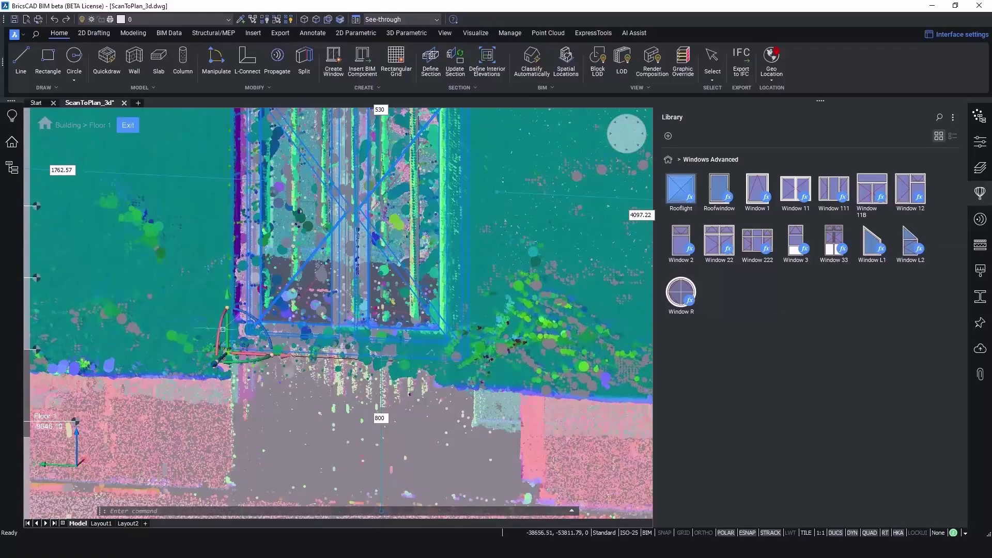
click(227, 327)
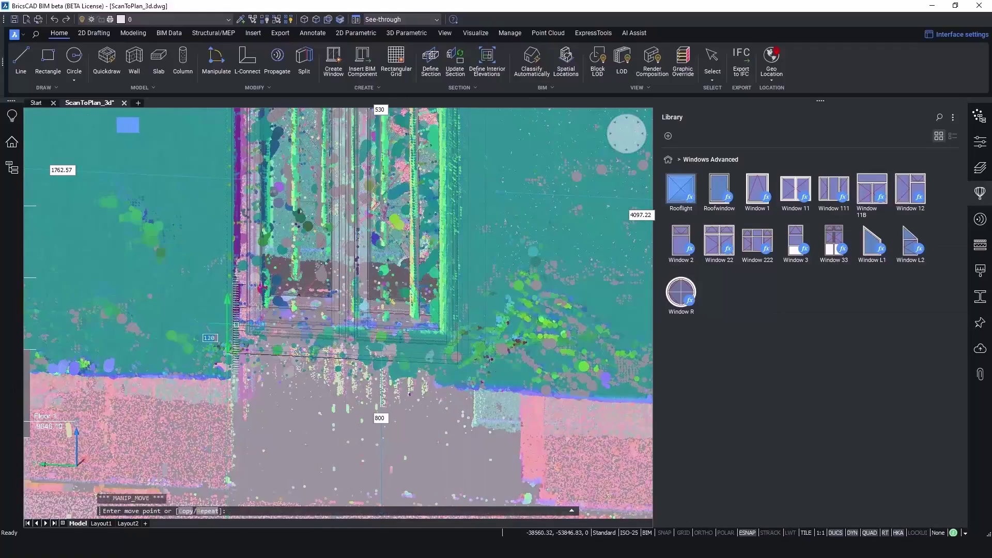
shift+middle_drag(237, 325, 301, 224)
key(Escape)
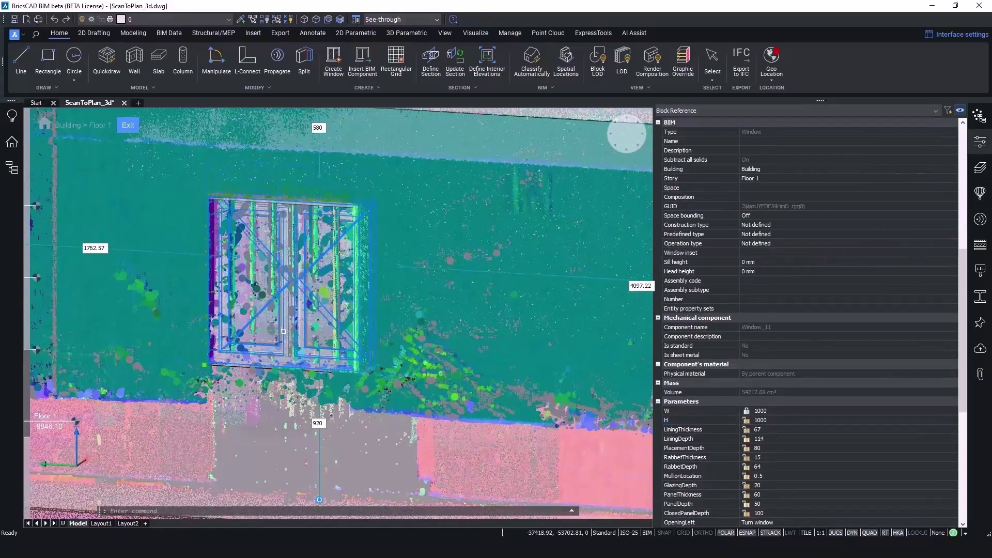
key(Escape)
shift+middle_drag(283, 331, 310, 411)
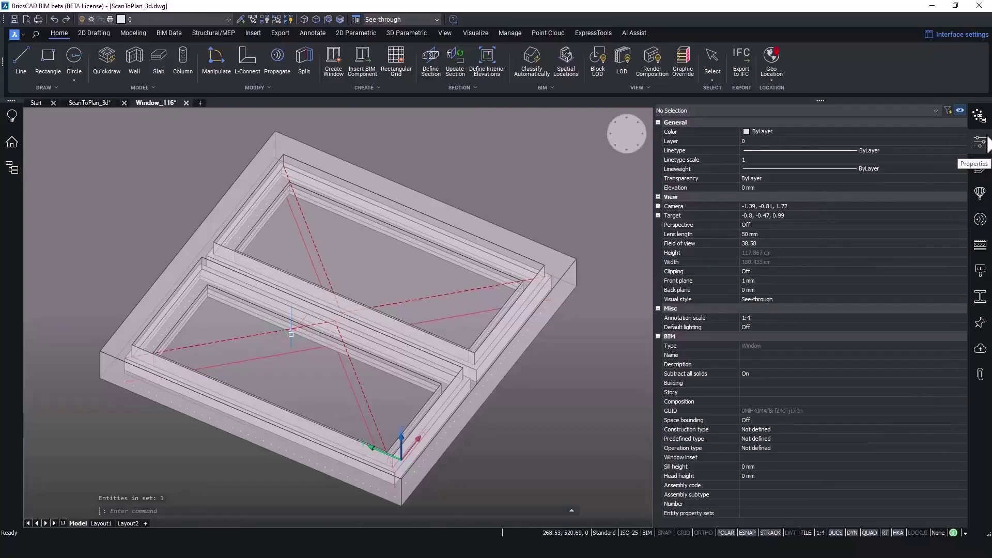
- View the window from the front and switch to the arched Window_116 drawing
click(987, 149)
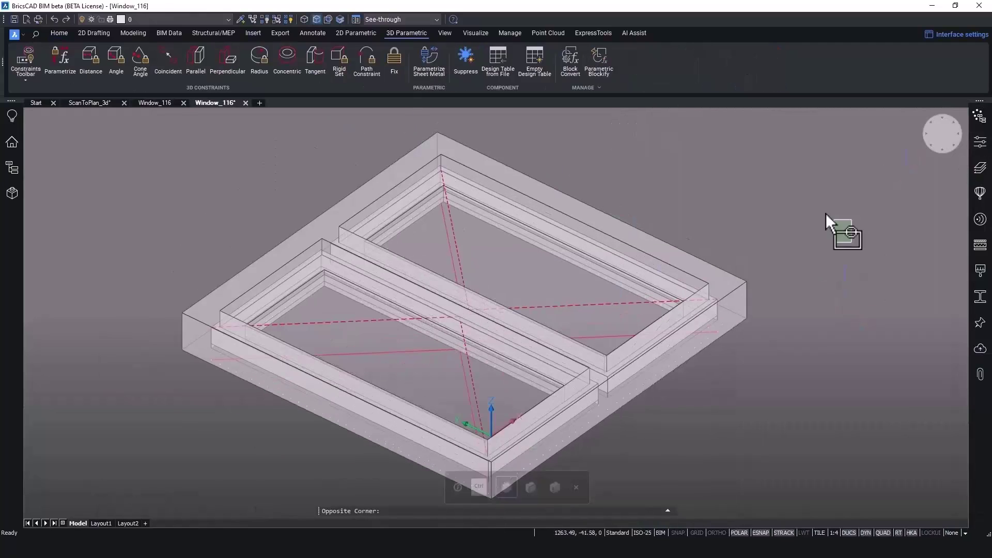
click(818, 203)
click(927, 135)
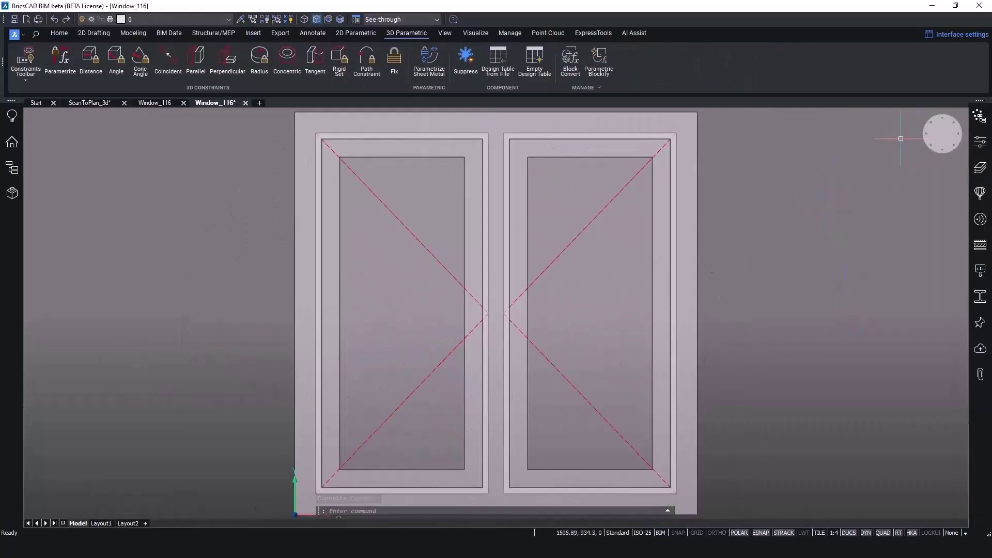
click(154, 103)
- Review the W and InnerCutoutArcHeight parameters, save Window_116, and return to ScanToPlan_3d
click(11, 192)
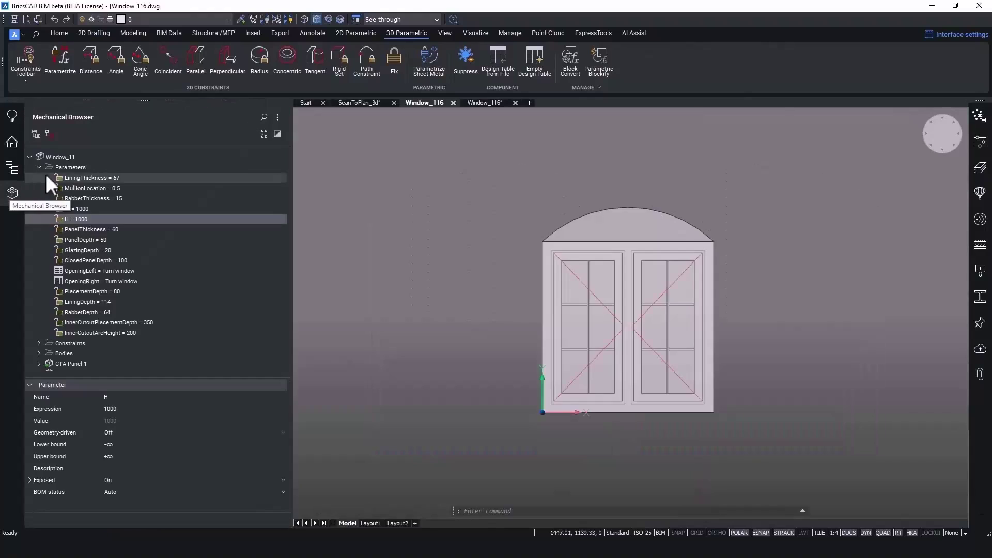
right_click(82, 209)
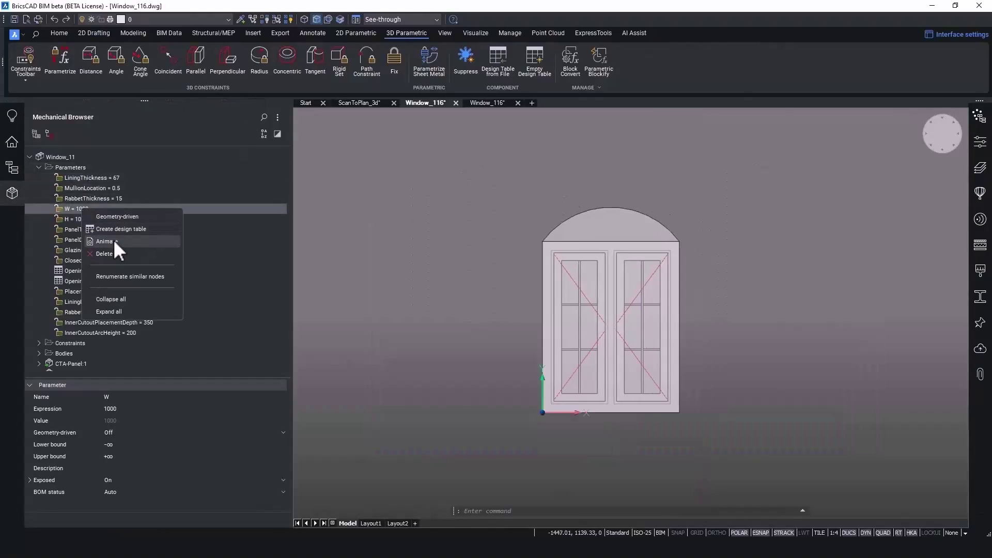
key(Escape)
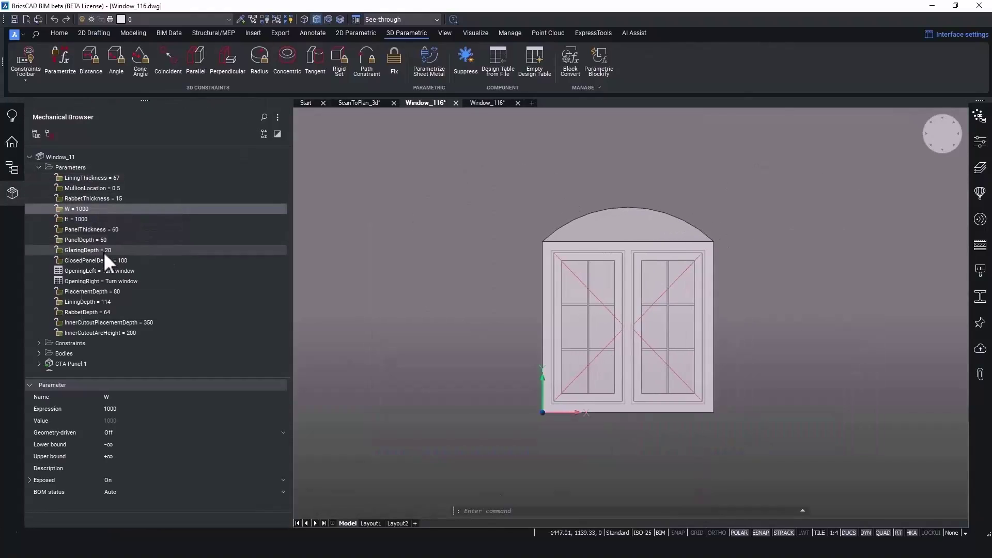
shift+middle_drag(569, 256, 889, 181)
click(940, 130)
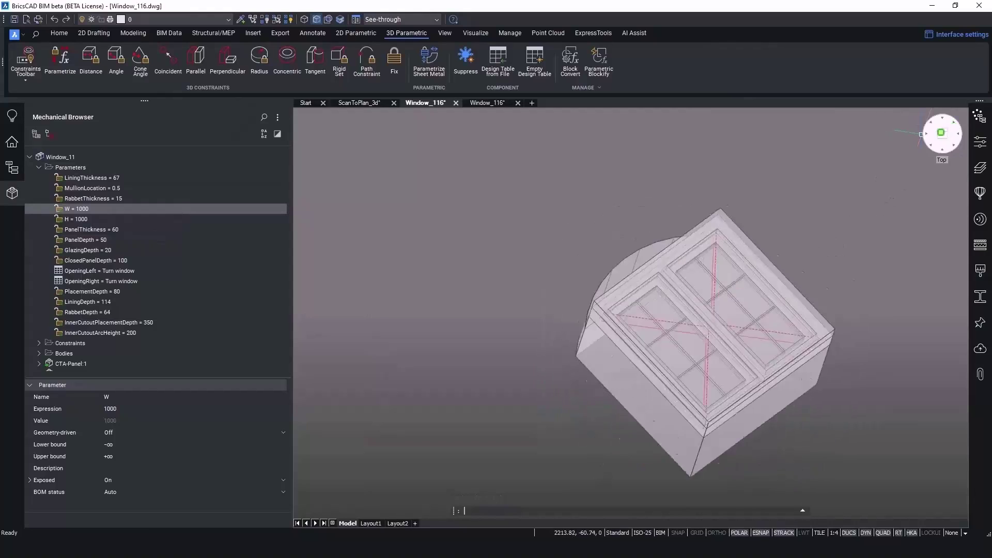
click(103, 333)
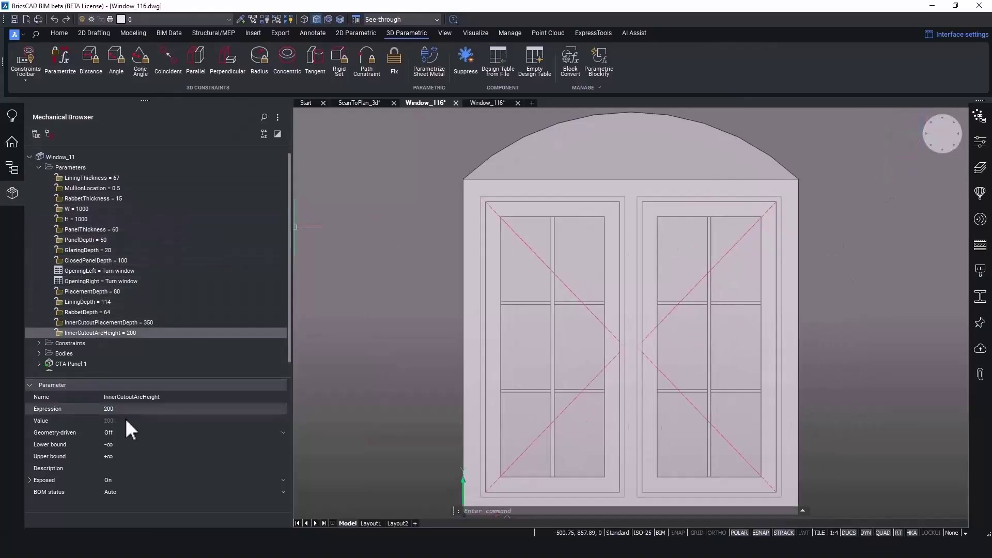
right_click(107, 335)
key(Escape)
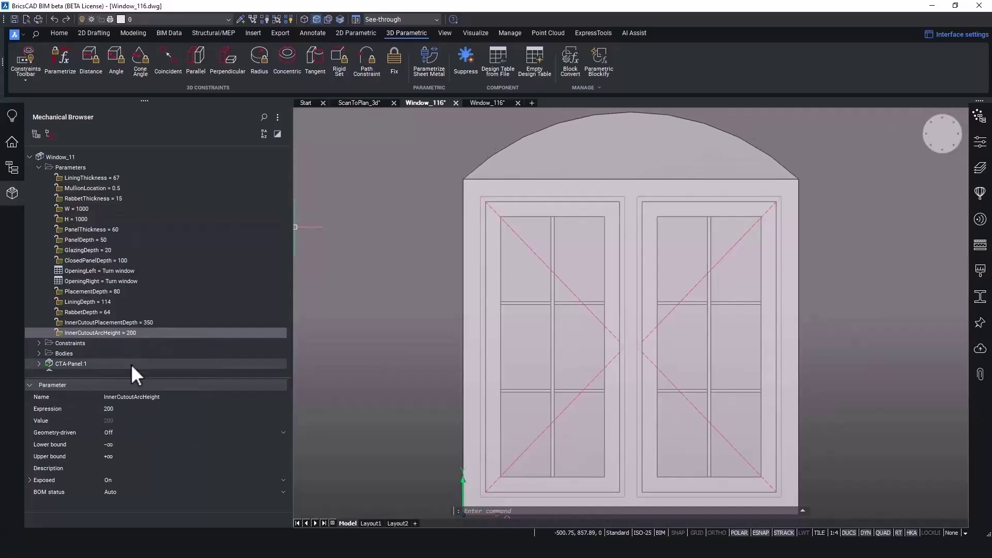
key(ctrl+s)
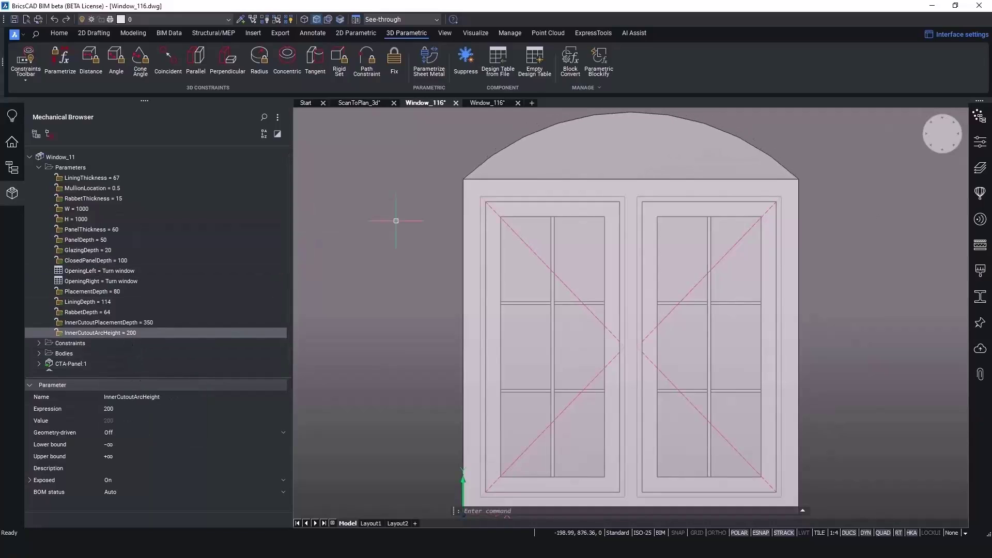
click(360, 103)
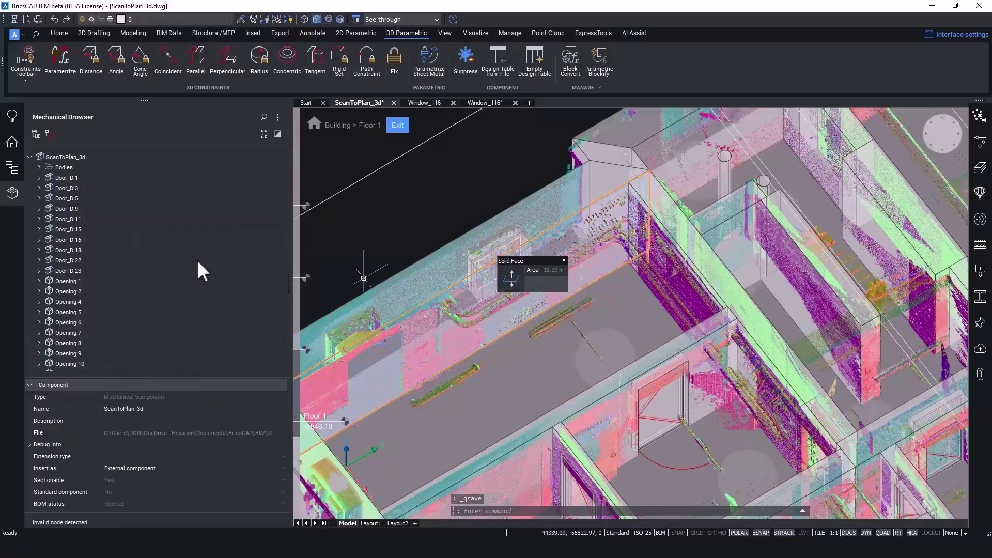
- Replace the placed wall window with Window_116.dwg using BMREC
click(11, 194)
scroll(214, 214, up, 5)
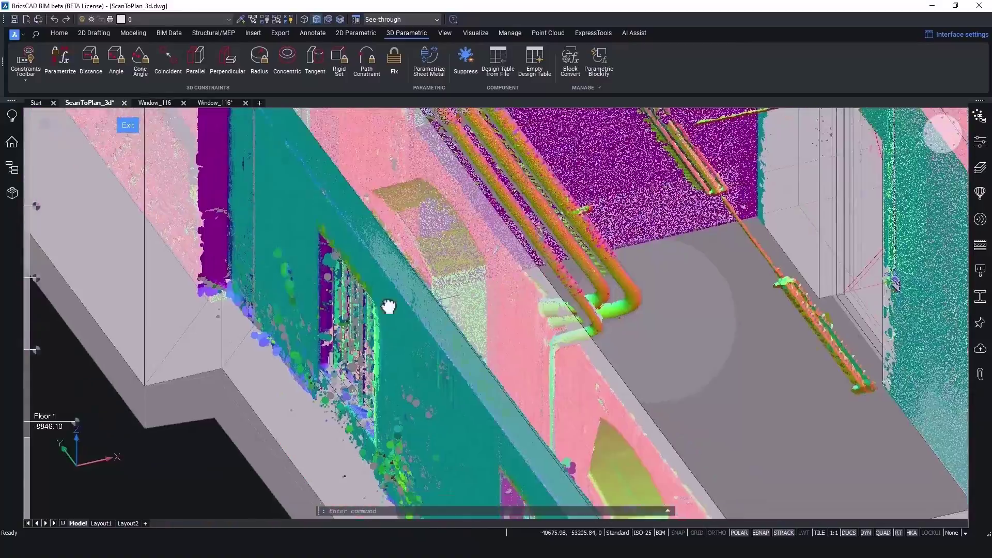
click(344, 305)
text(bmrec)
key(Return)
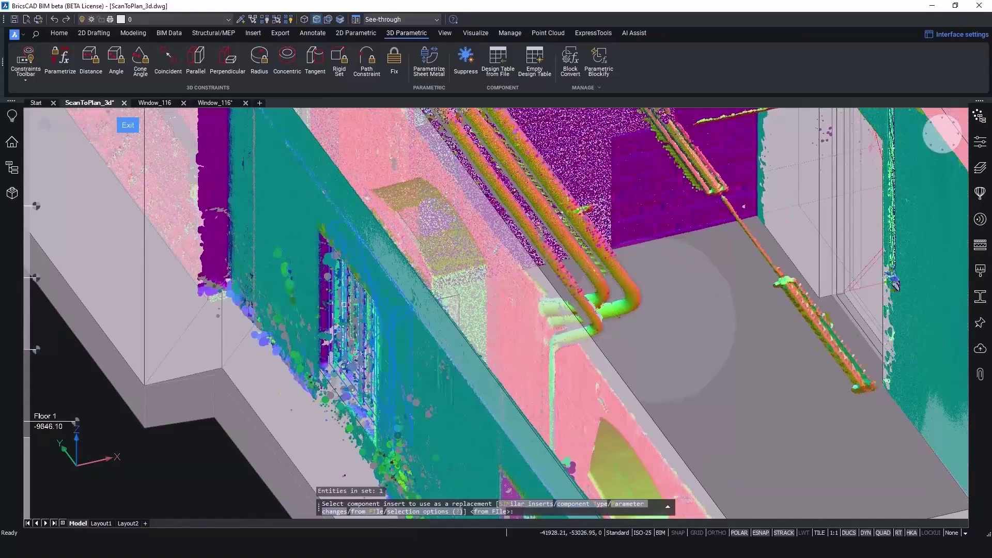
key(Return)
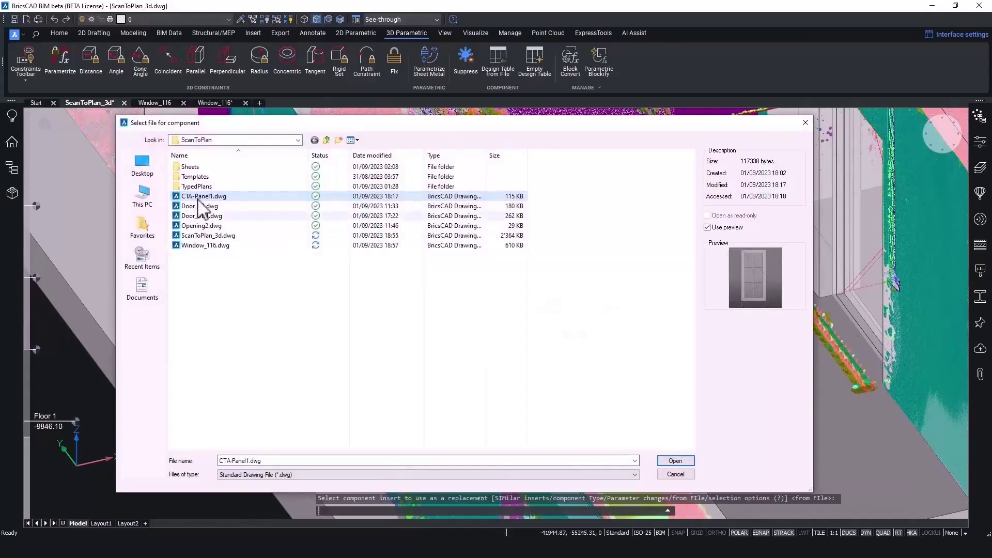
double_click(210, 245)
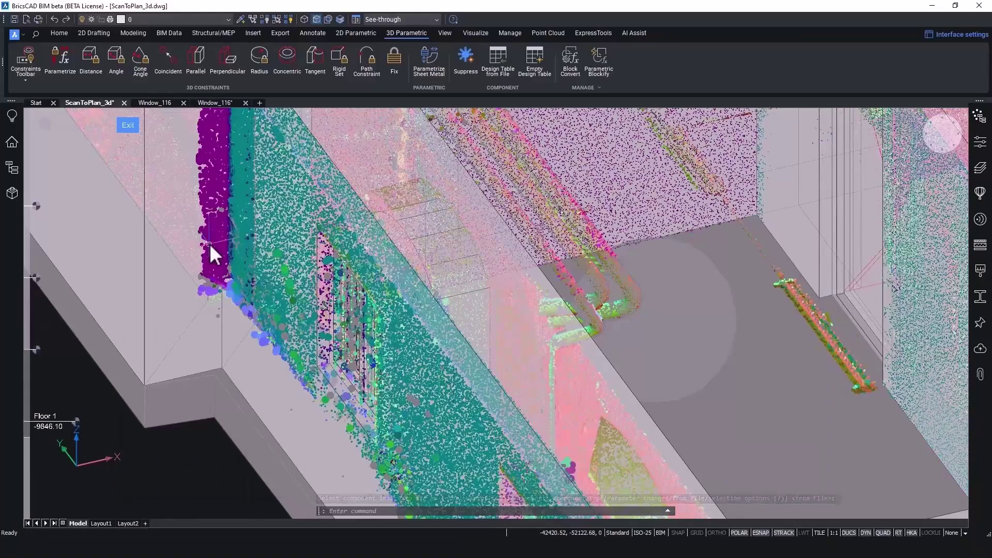
- Hide the point cloud and orbit around the replaced window
shift+middle_drag(209, 244, 398, 358)
mouse_move(398, 358)
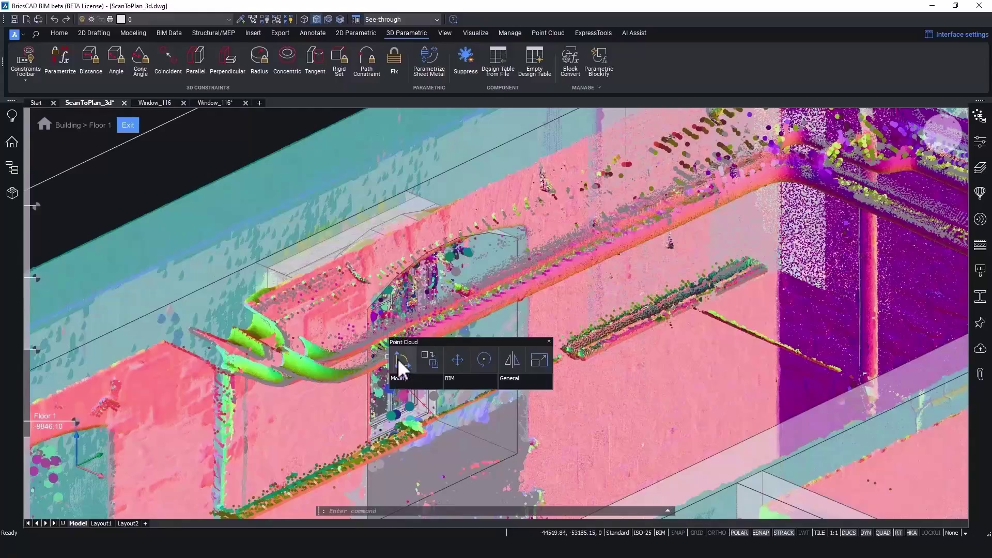
mouse_move(527, 380)
click(424, 407)
shift+middle_drag(423, 408, 560, 359)
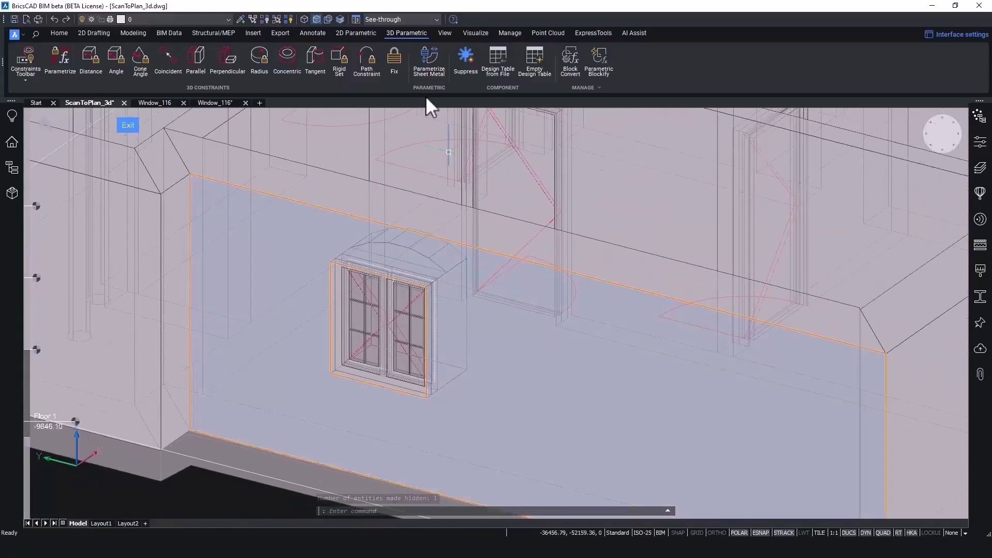
- Preview the model in the Maquette visual style, then return to See-through
click(390, 19)
click(382, 76)
mouse_move(400, 227)
shift+middle_down()
mouse_move(499, 277)
mouse_move(144, 348)
mouse_move(86, 316)
mouse_move(71, 326)
mouse_move(284, 337)
mouse_move(388, 327)
mouse_move(319, 245)
shift+middle_up()
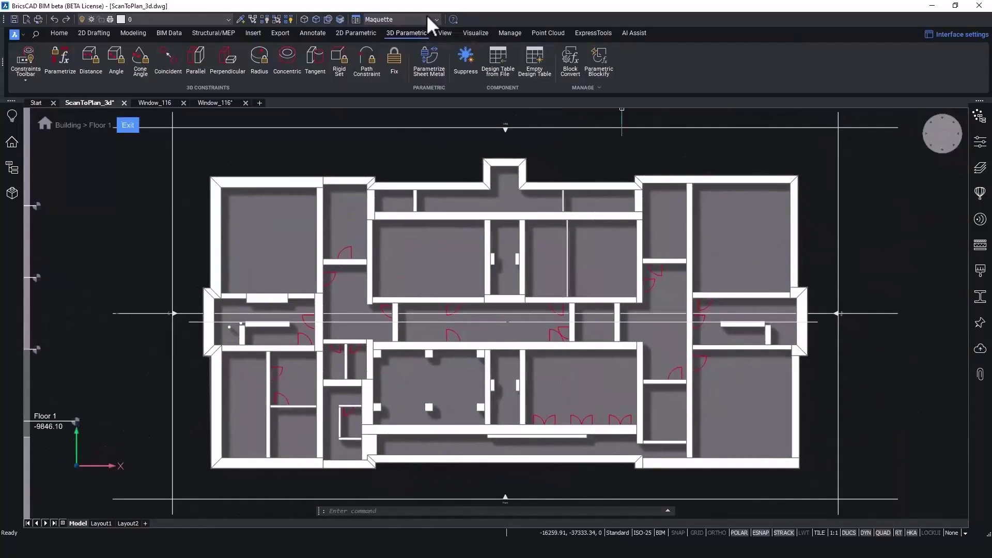
click(436, 19)
click(408, 76)
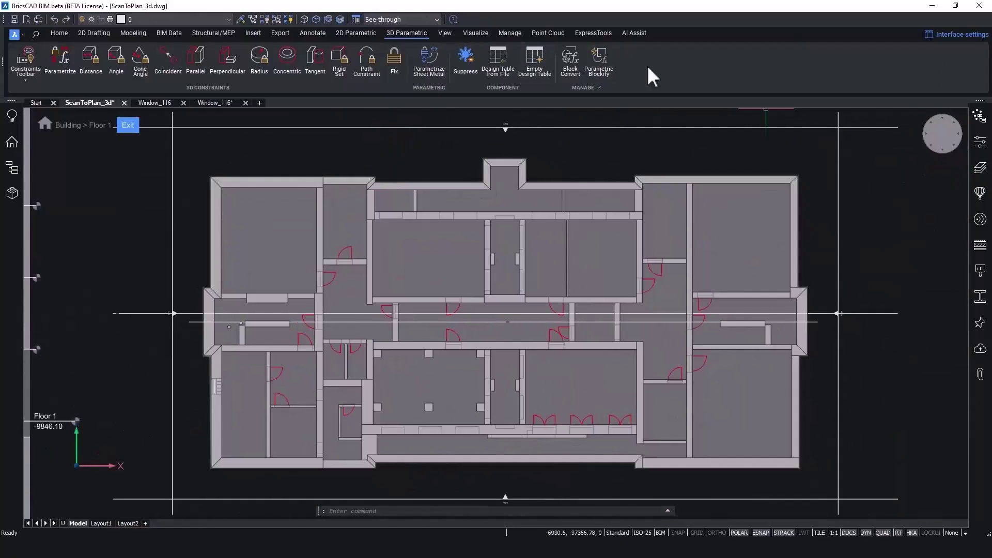
- Show the point cloud again and insert a 1000 mm sill window into the bottom wall
click(288, 20)
scroll(228, 311, up, 6)
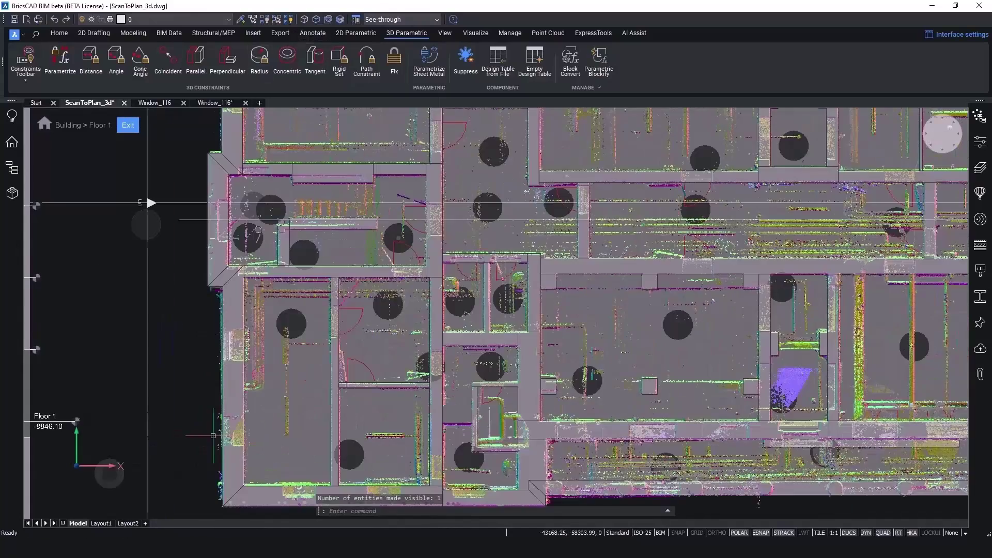
middle_drag(228, 312, 152, 164)
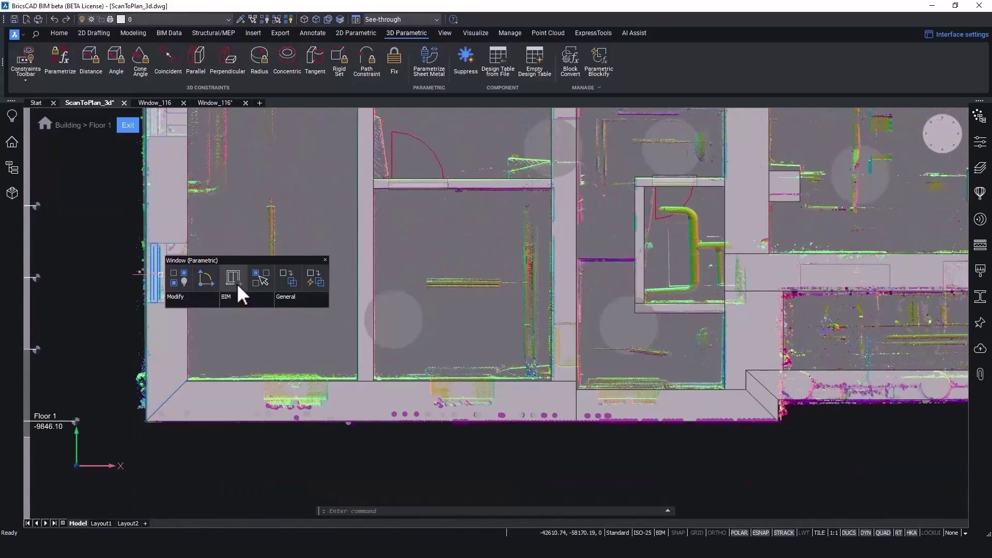
click(236, 285)
scroll(299, 439, up, 5)
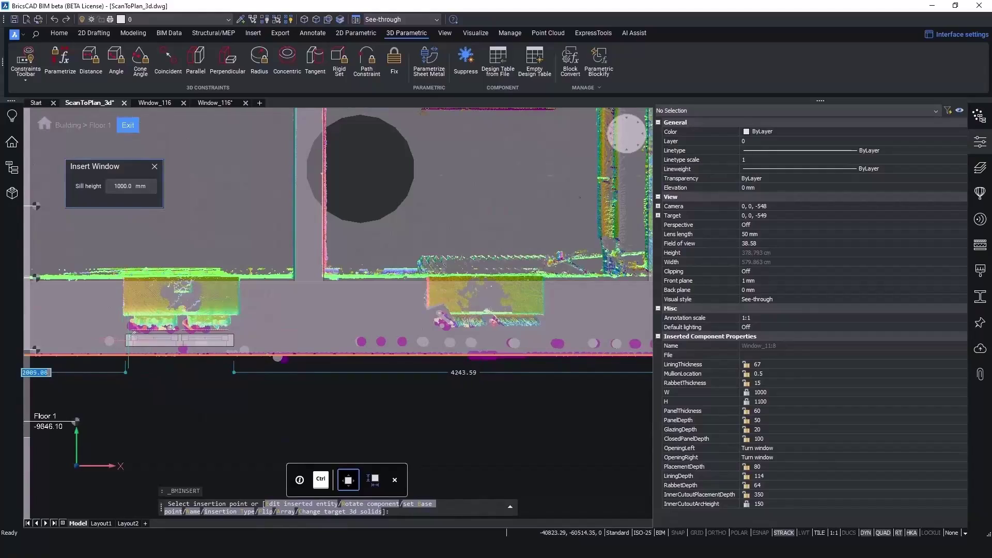
click(133, 336)
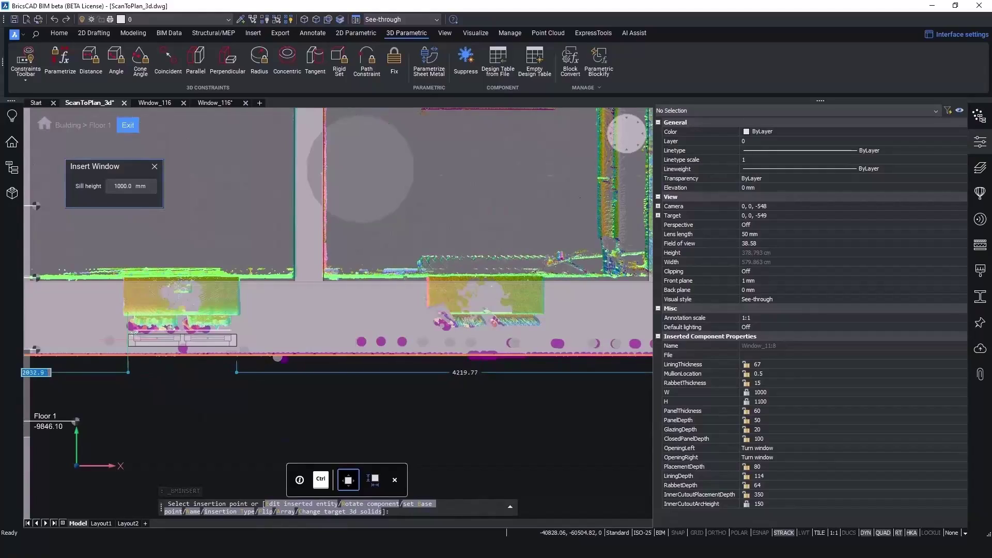
key(Escape)
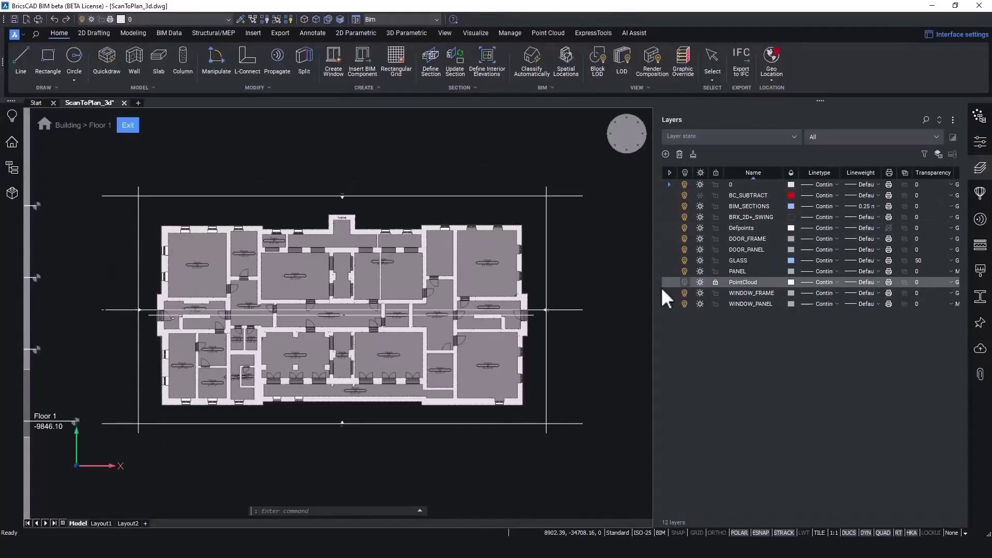
- Turn the PointCloud layer on, close Layers, and open the ScanToPlan project browser
click(684, 282)
click(980, 168)
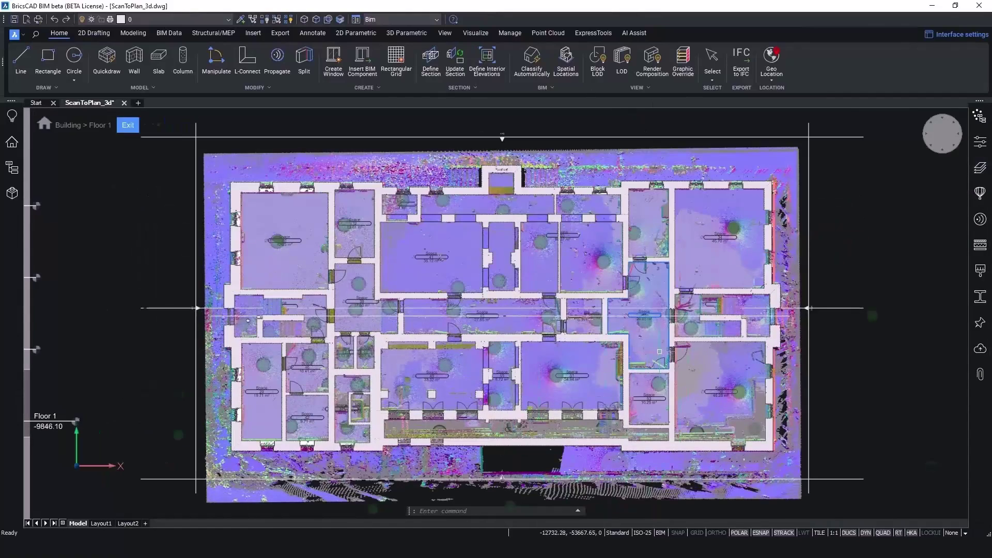
scroll(649, 354, up, 2)
scroll(580, 394, down, 2)
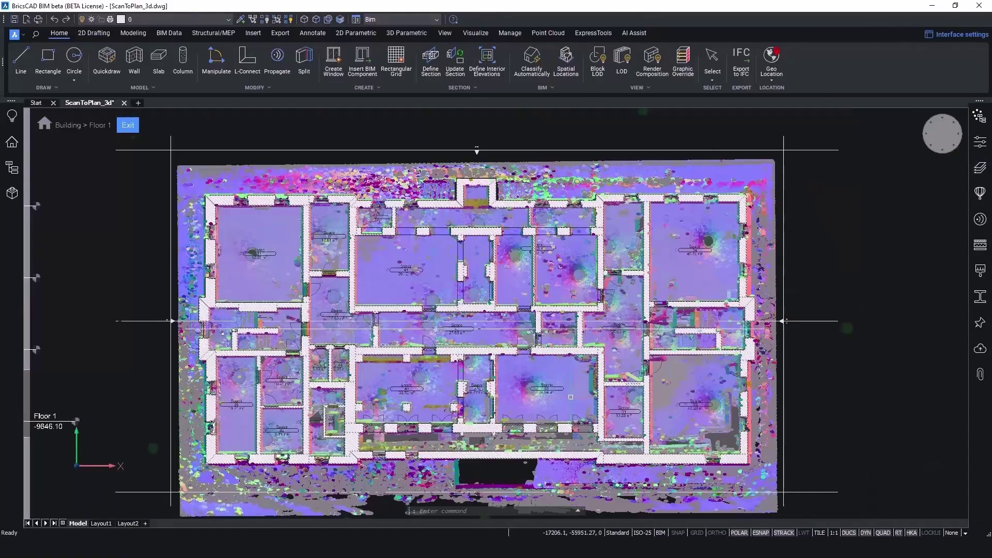
mouse_move(568, 397)
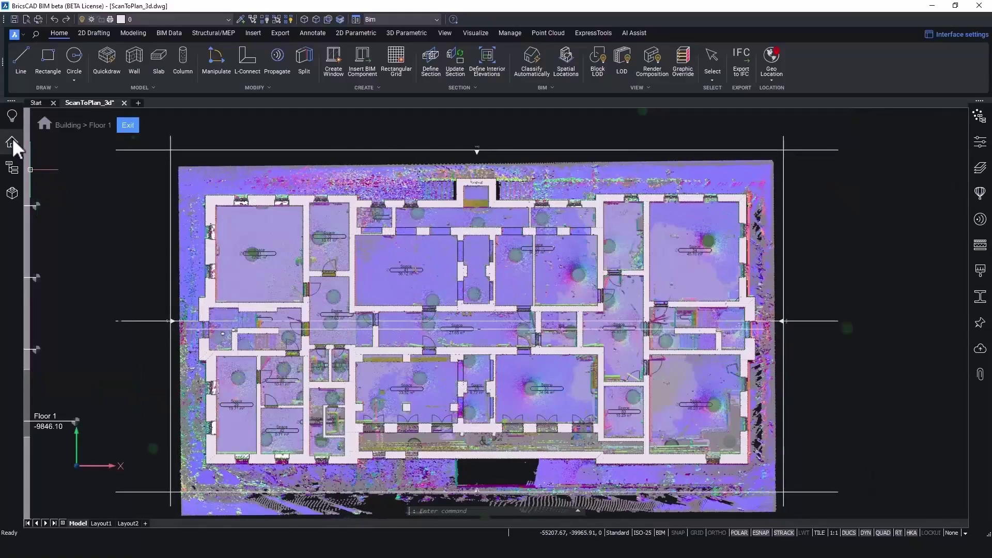
click(12, 141)
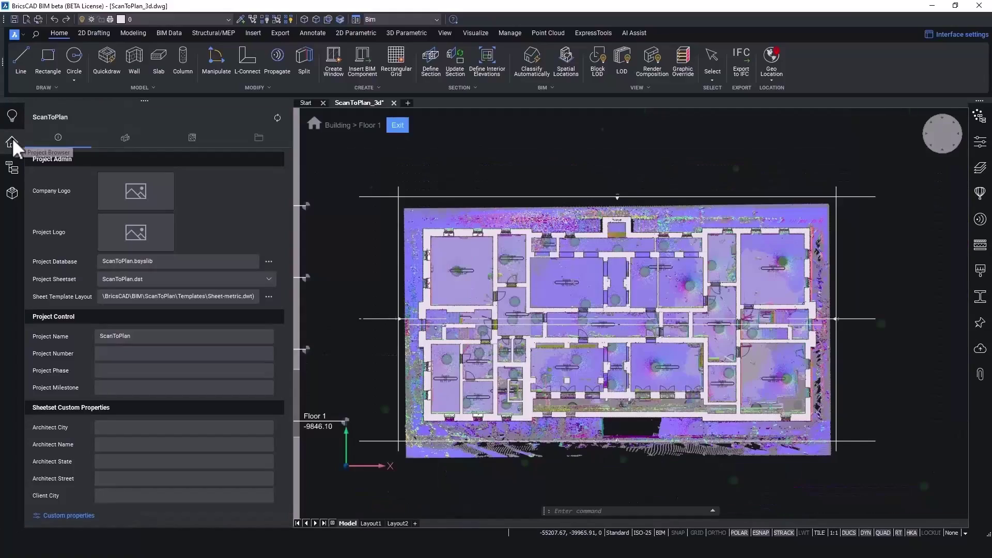
- Open sheet A-100 for editing from the 1 - Floor 1 view
click(126, 138)
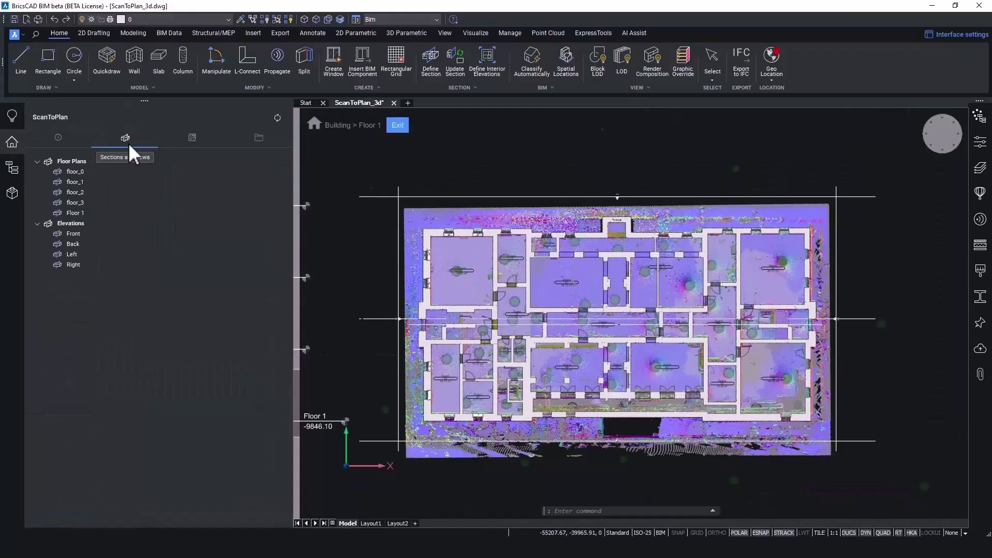
click(198, 139)
right_click(85, 175)
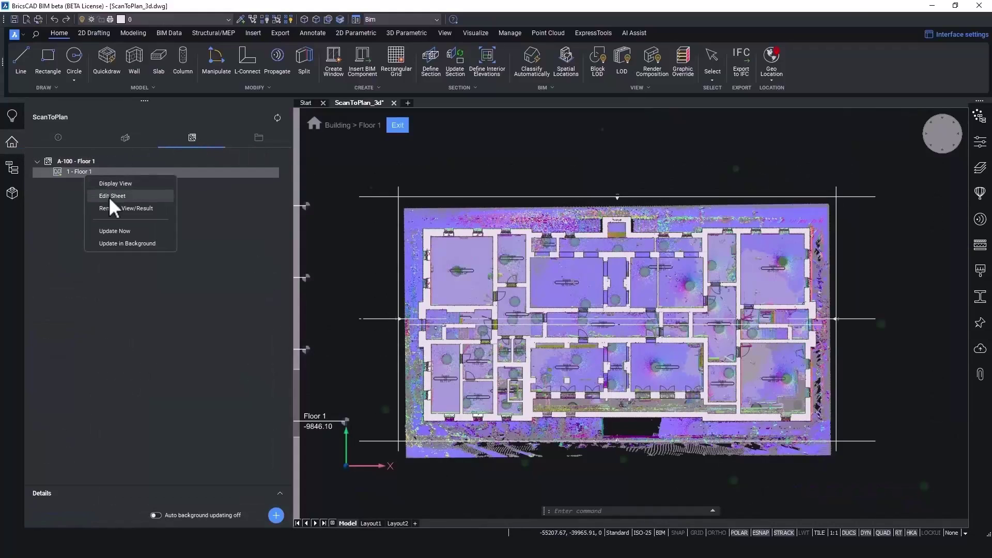
click(124, 185)
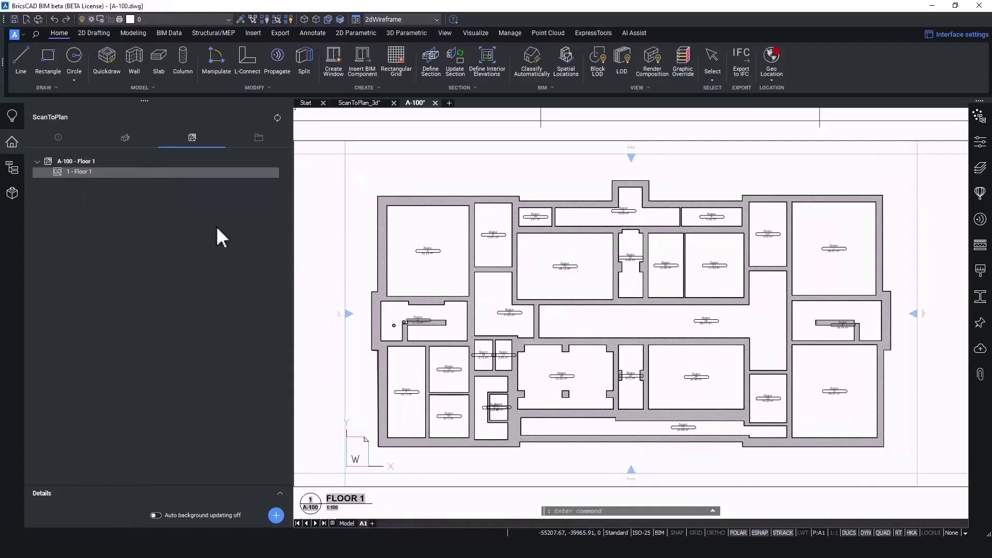
- Update the 1 - Floor 1 sheet view and centre the floor plan
right_click(75, 173)
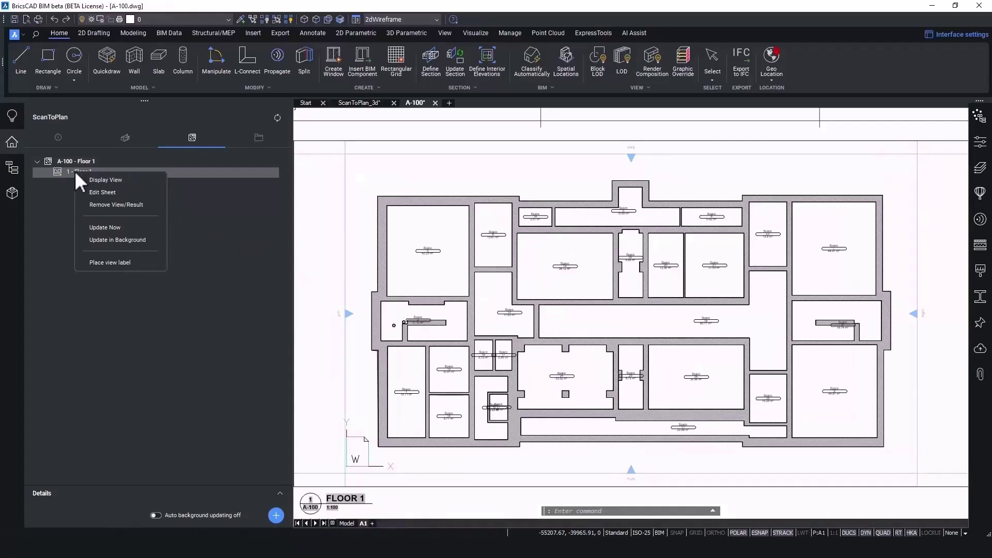
click(104, 227)
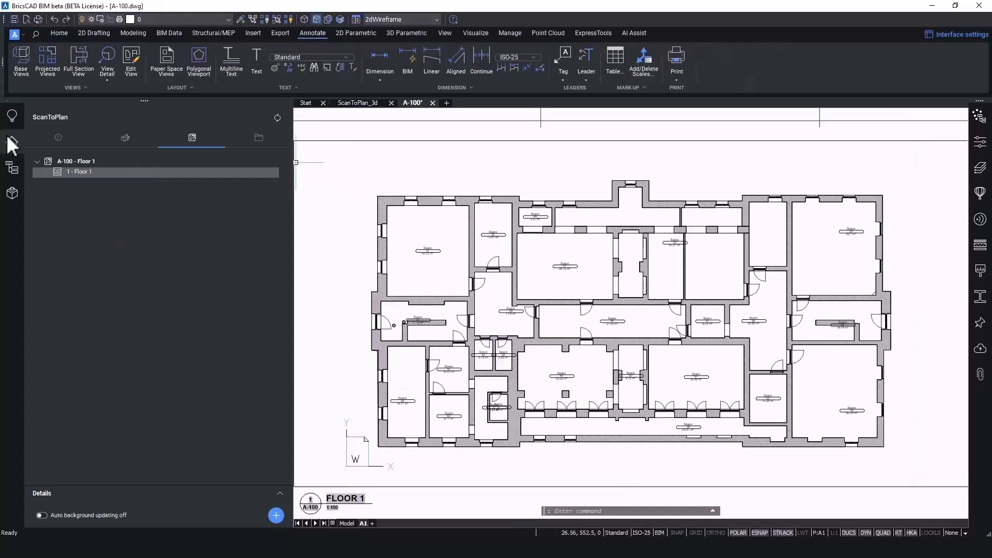
click(8, 135)
scroll(420, 222, down, 3)
middle_drag(420, 222, 550, 255)
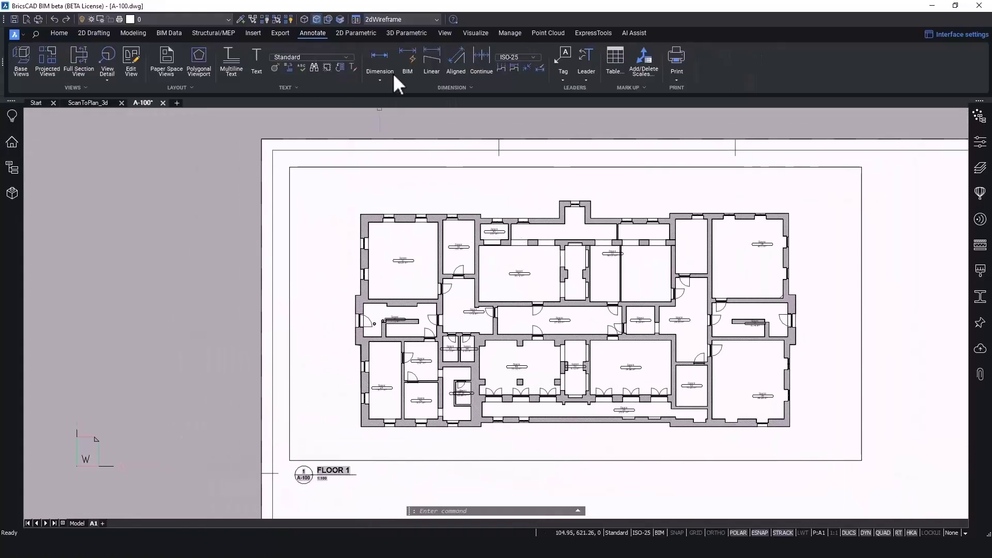
- Start BIM Dimension with a selection filter keeping only Type (BIM) Wall
click(410, 61)
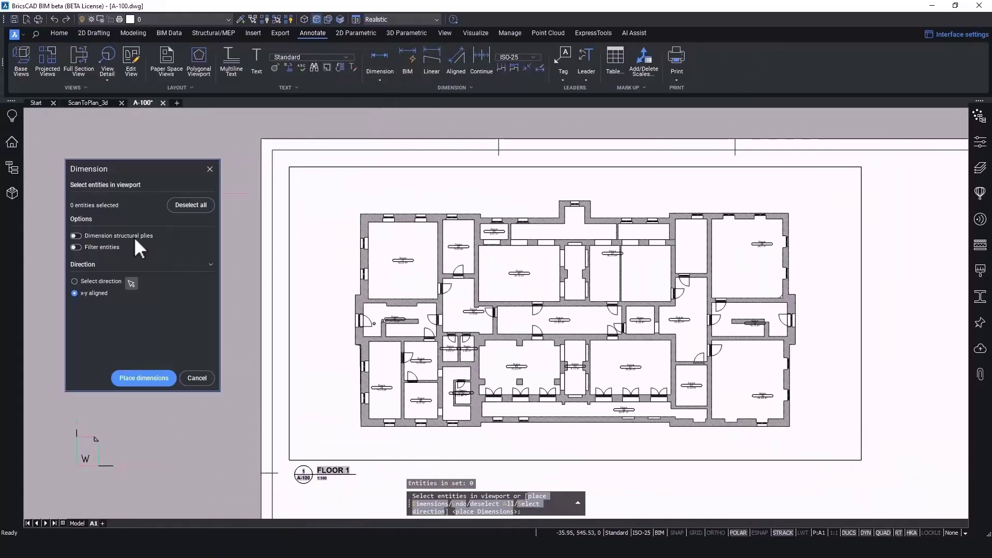
click(86, 246)
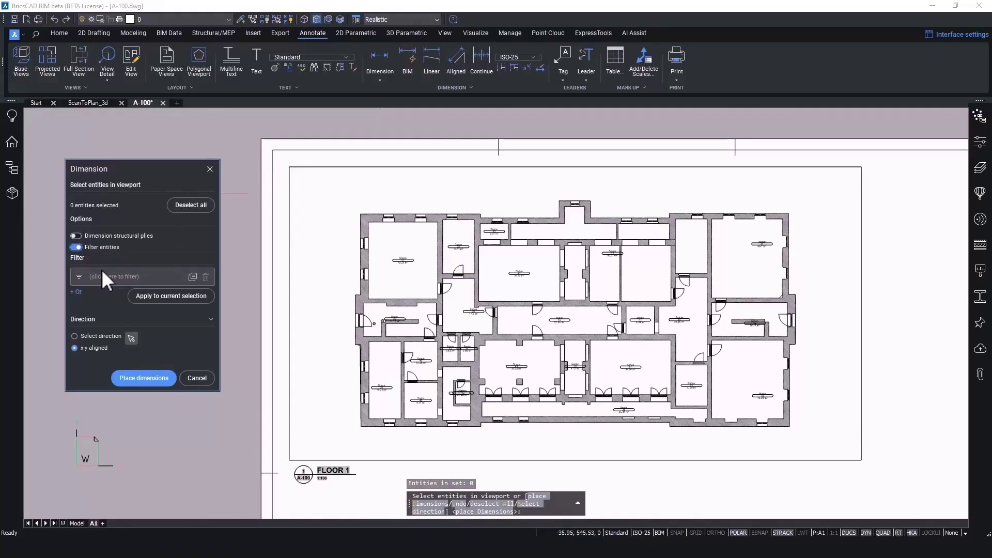
click(86, 276)
text(bim type)
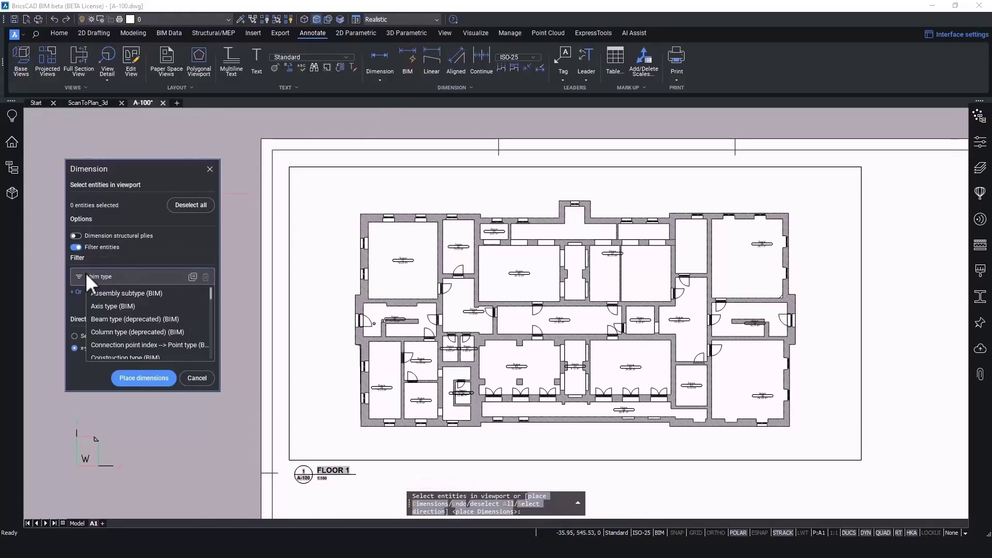
scroll(146, 327, down, 10)
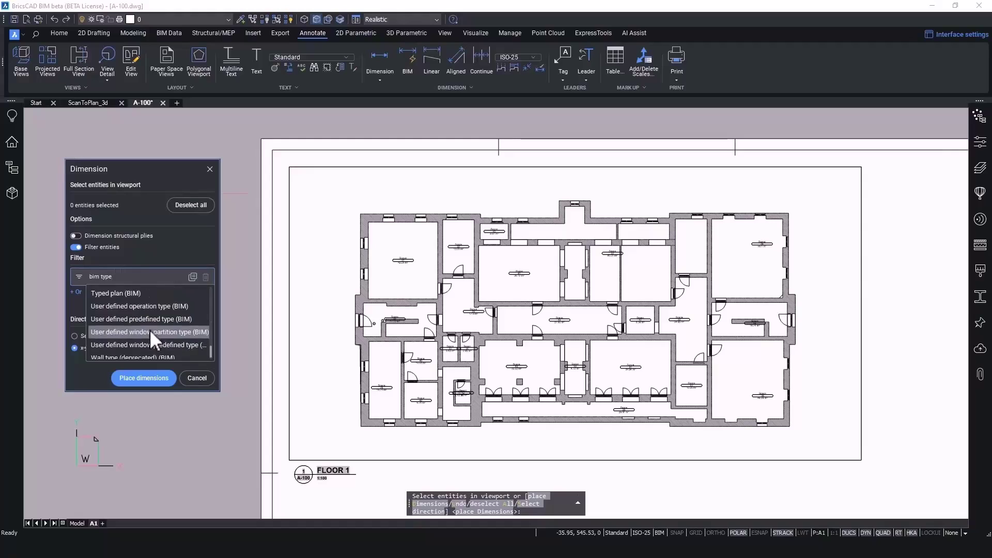
click(126, 317)
scroll(116, 334, down, 10)
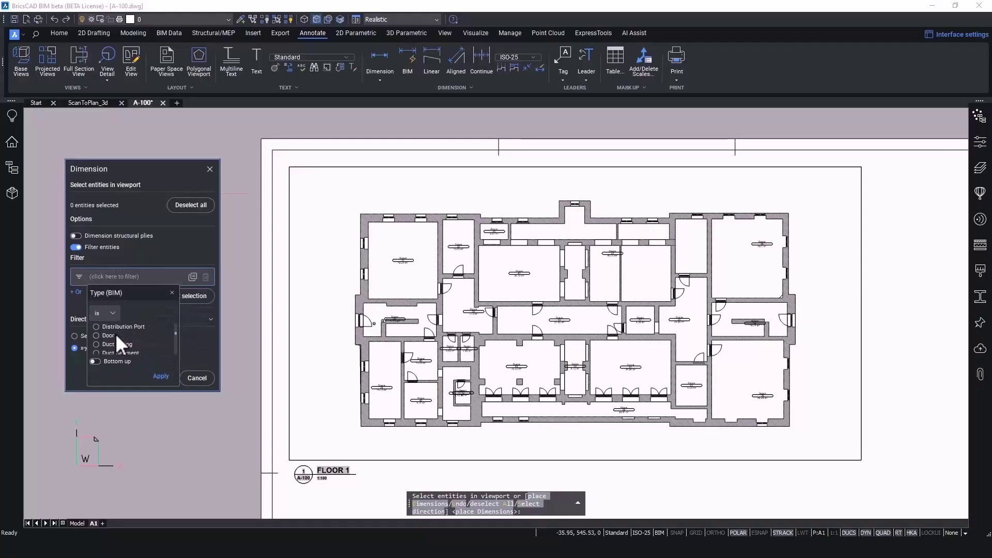
click(98, 324)
click(160, 376)
- Add an Is external = true condition to the wall filter
text(is ex)
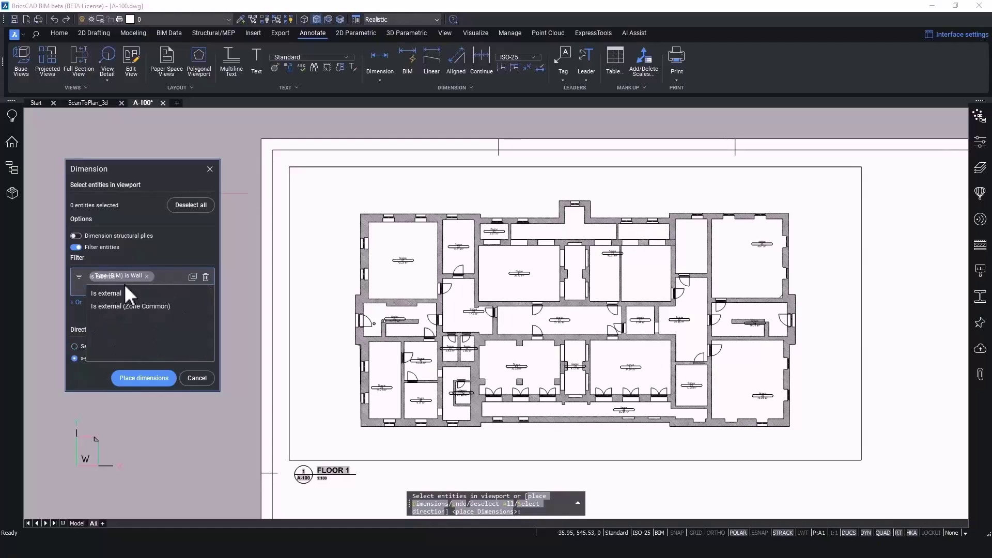
click(141, 292)
click(141, 327)
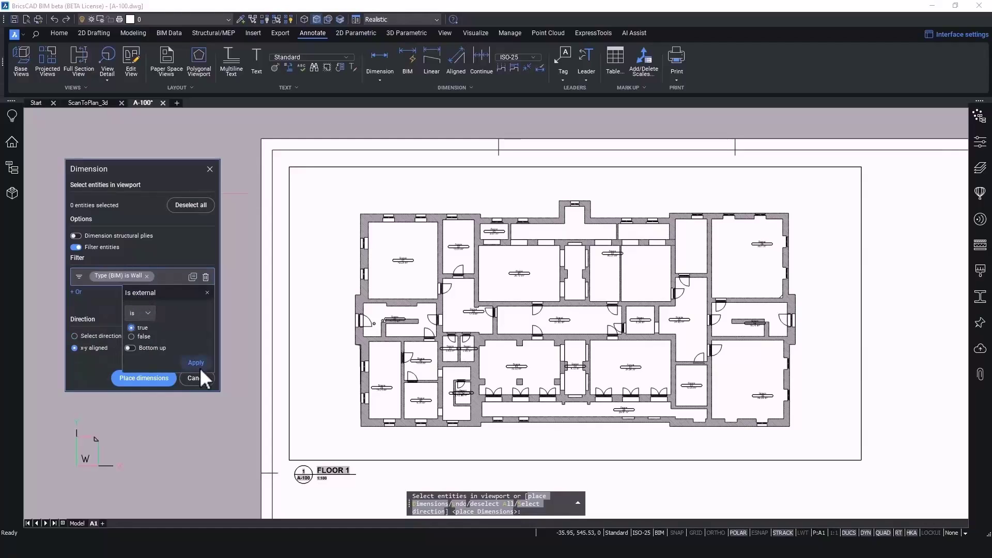
click(195, 362)
- Dimension the left exterior walls with a simple chain placed beside them
click(328, 194)
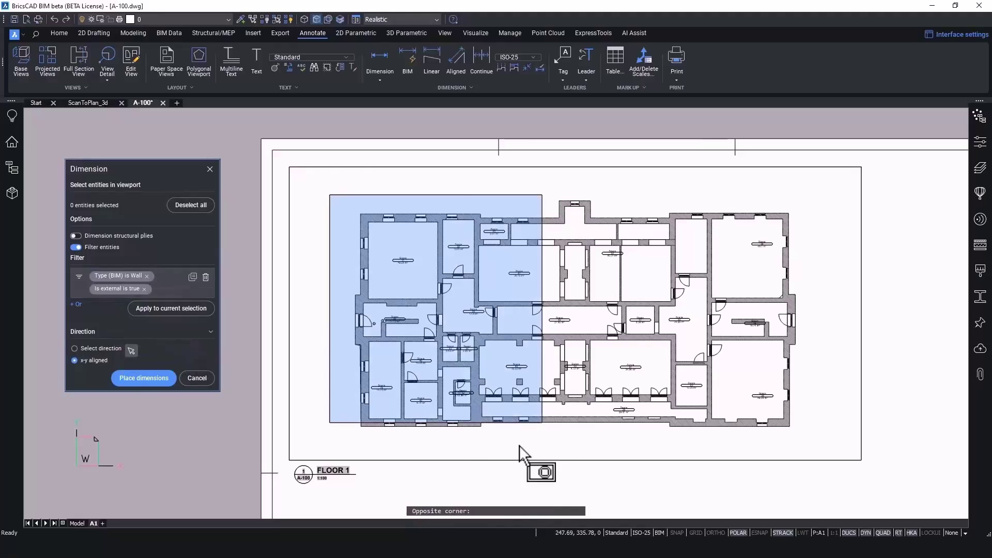
click(481, 463)
click(508, 450)
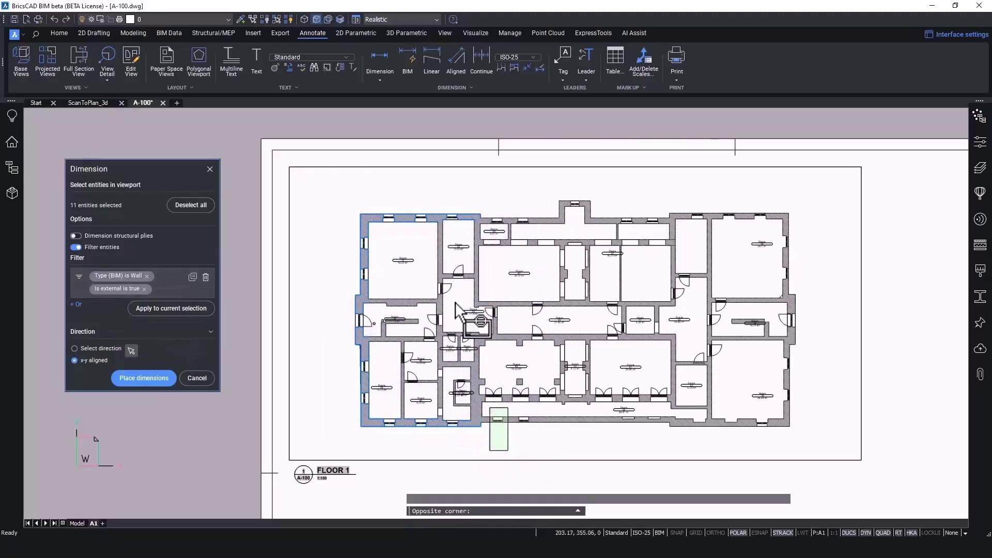
shift+click(415, 184)
click(170, 377)
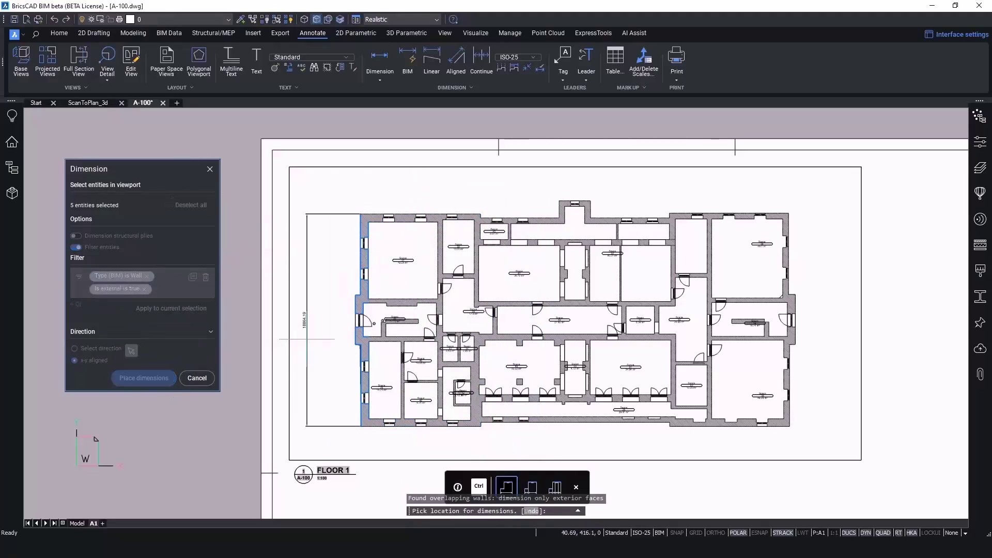
key(ctrl)
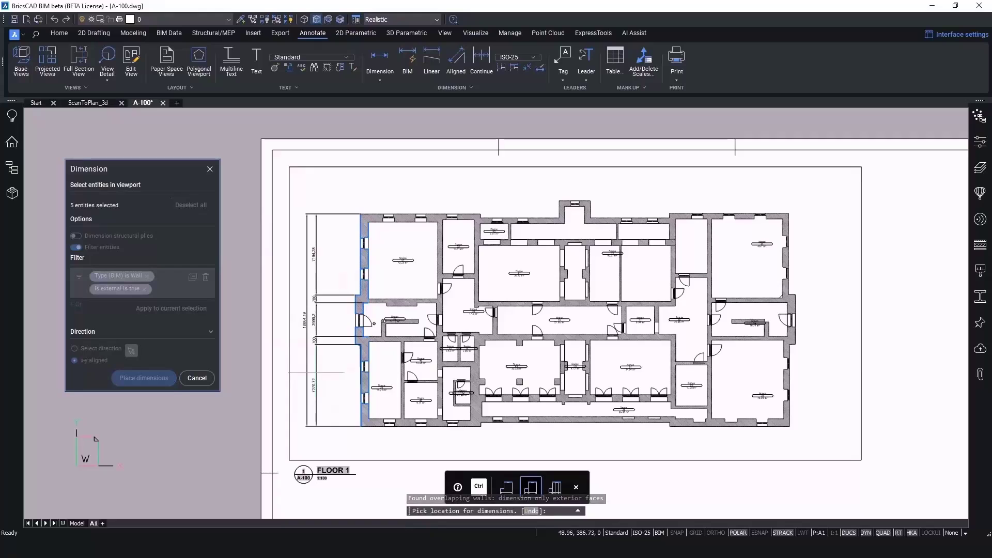
key(ctrl)
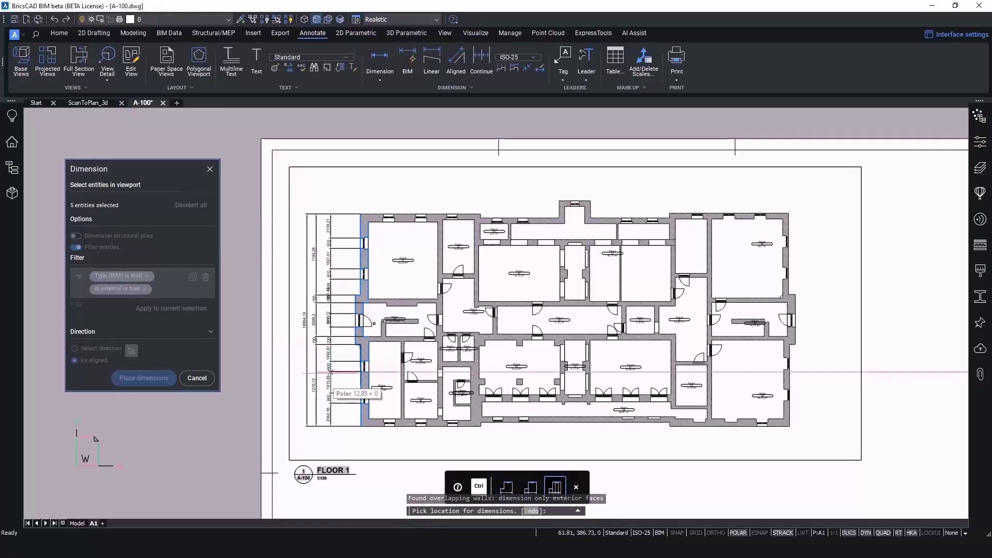
key(ctrl)
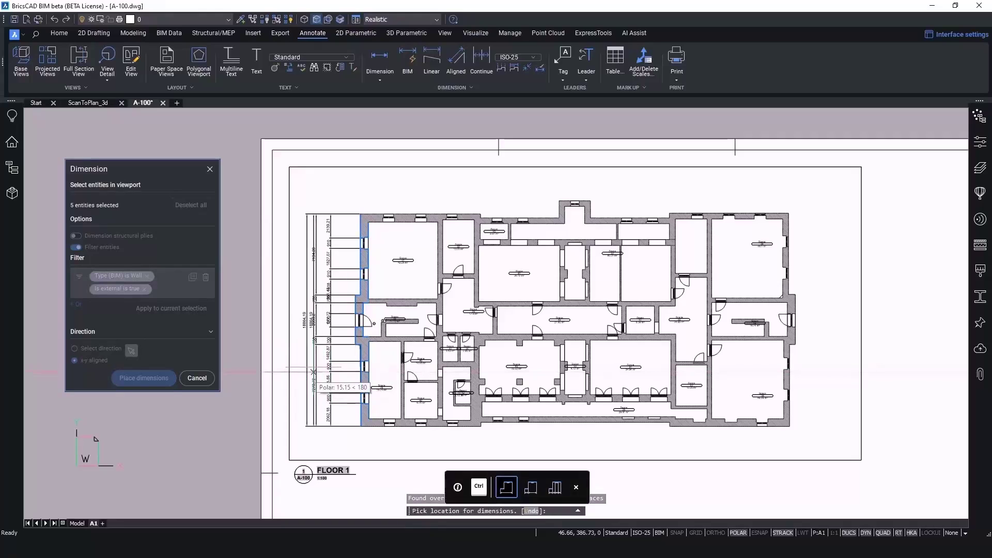
click(313, 373)
- Place a two-row detailed dimension chain above the top exterior walls
click(358, 187)
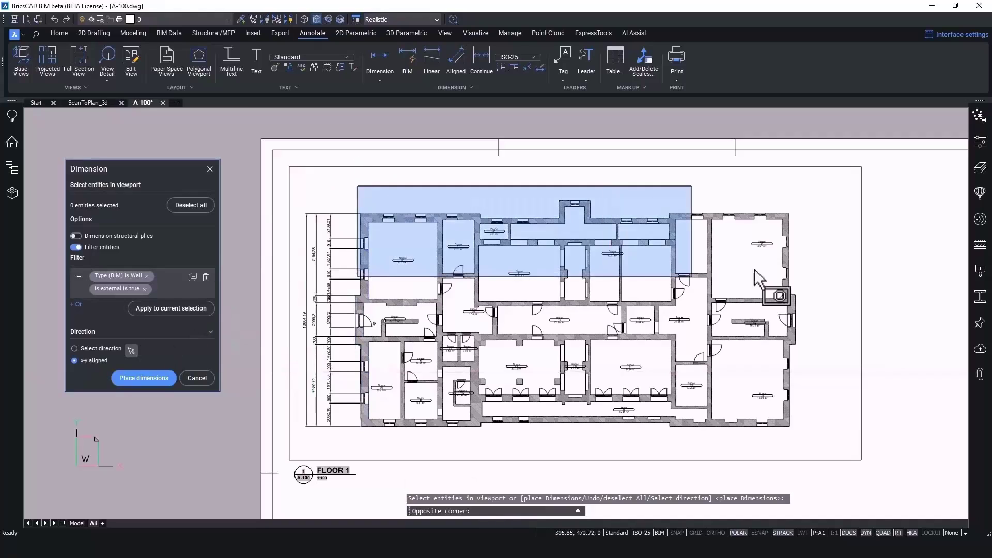
click(816, 234)
key(Return)
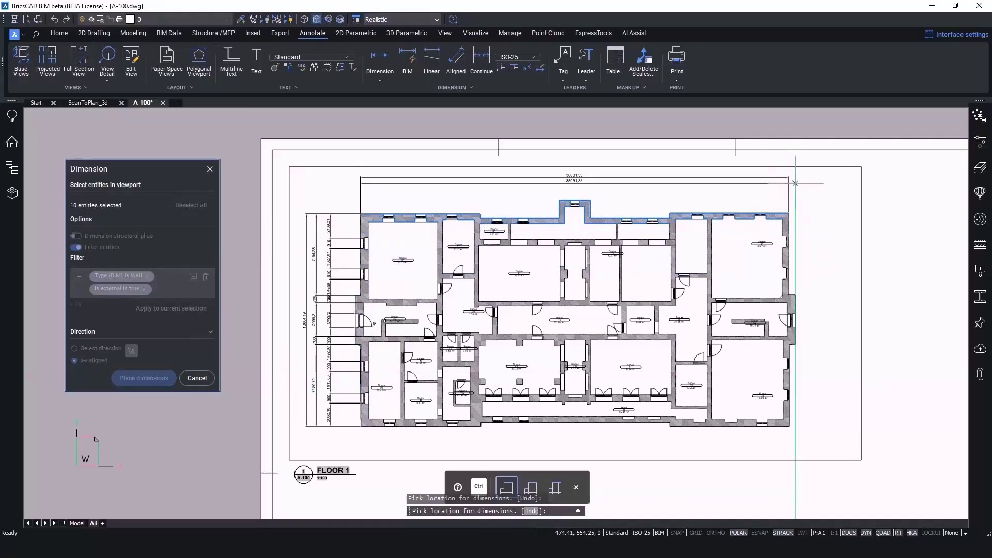
key(ctrl)
key(ctrl)
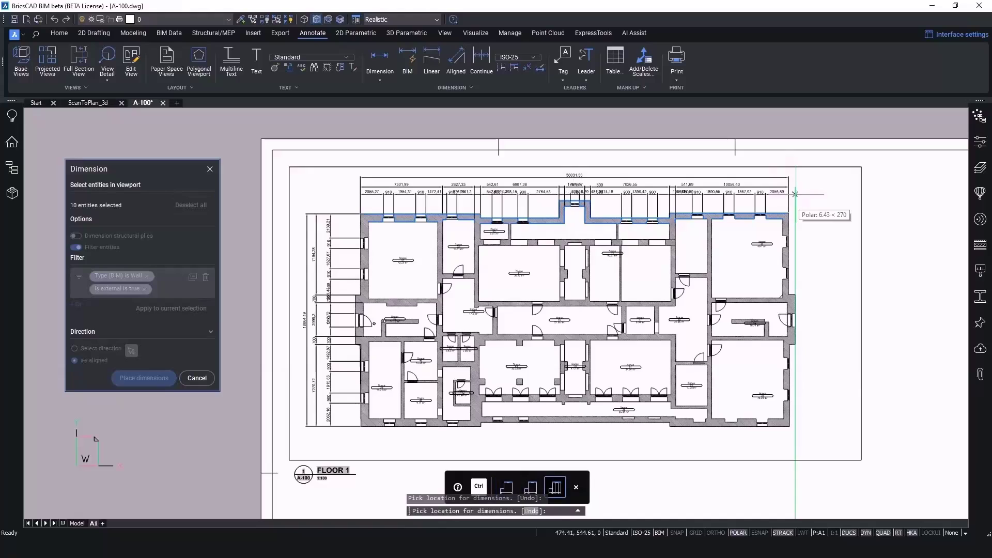
click(804, 197)
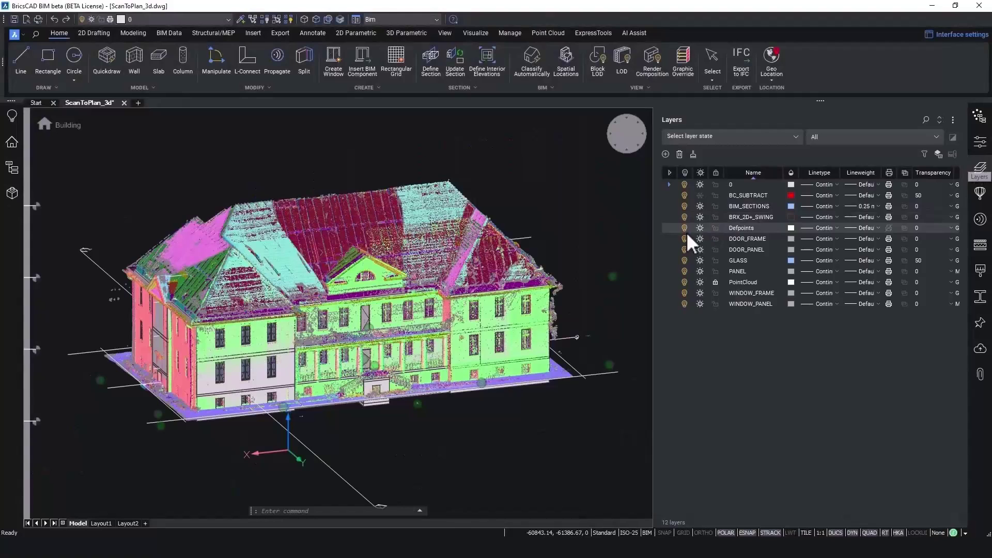
- Toggle the point cloud and show the project browser's views list
click(701, 282)
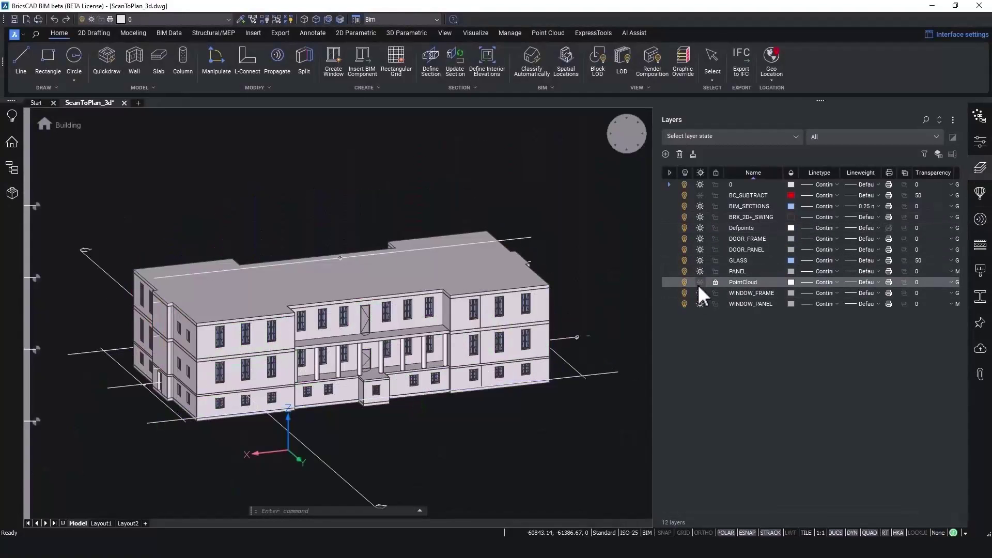
click(700, 283)
scroll(469, 243, up, 2)
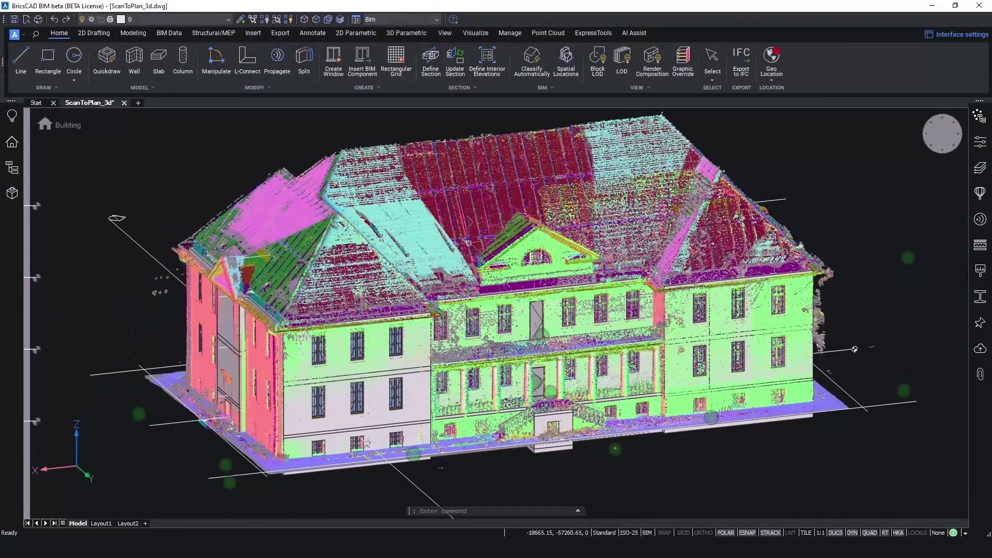
click(12, 141)
click(127, 139)
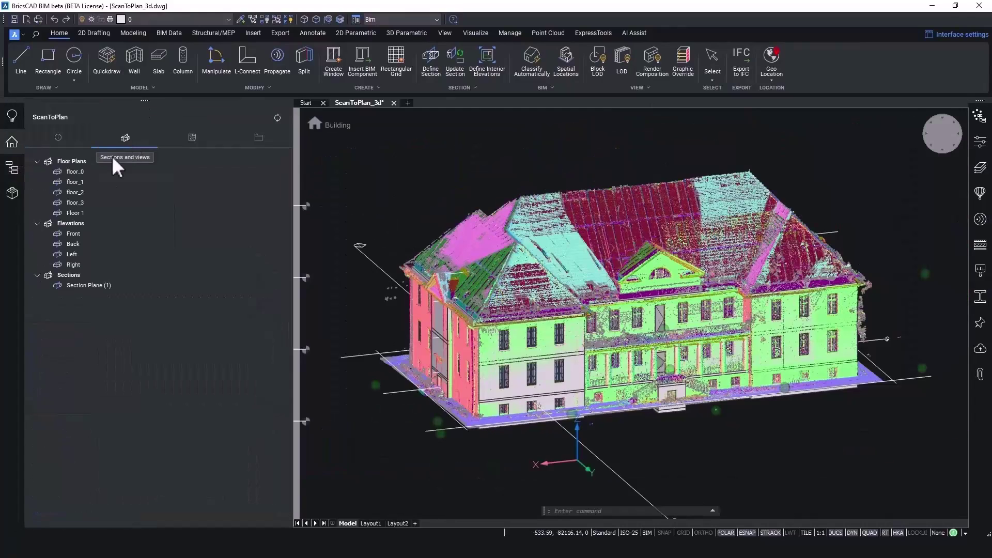
- Create a sheet from the Front elevation at 1:100 view scale
right_click(71, 235)
click(107, 292)
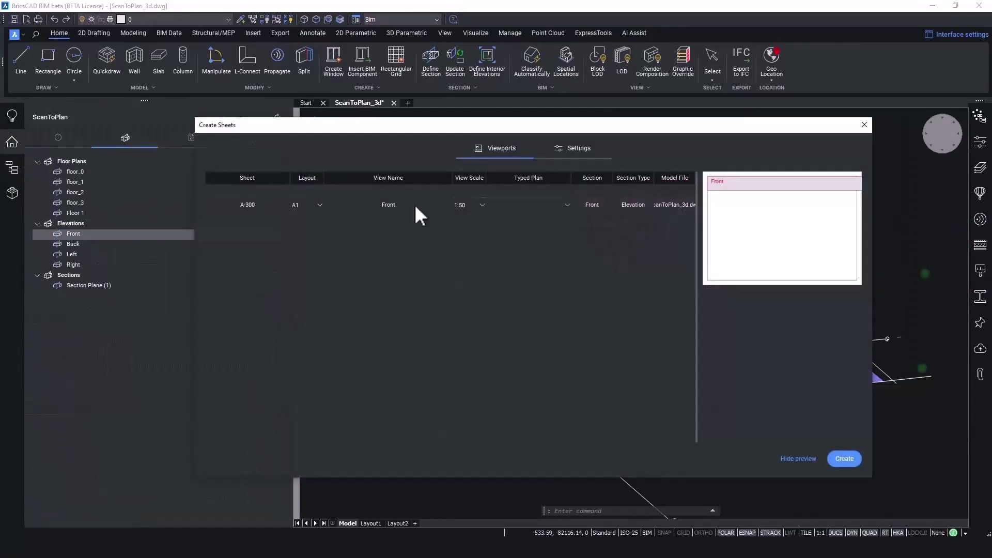
click(483, 206)
click(464, 329)
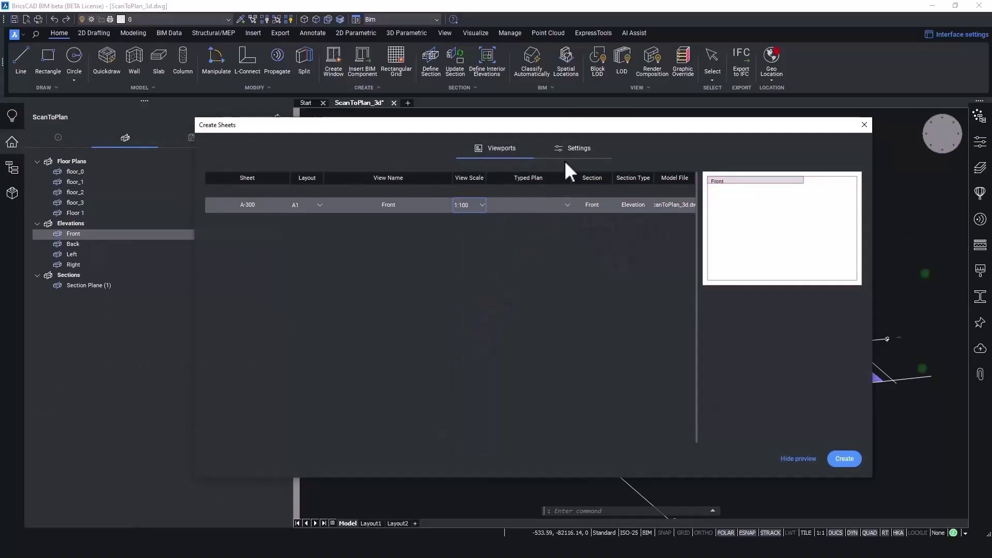
click(858, 460)
- Check the Front view on new sheet A-300, then list items to add to the project
click(189, 141)
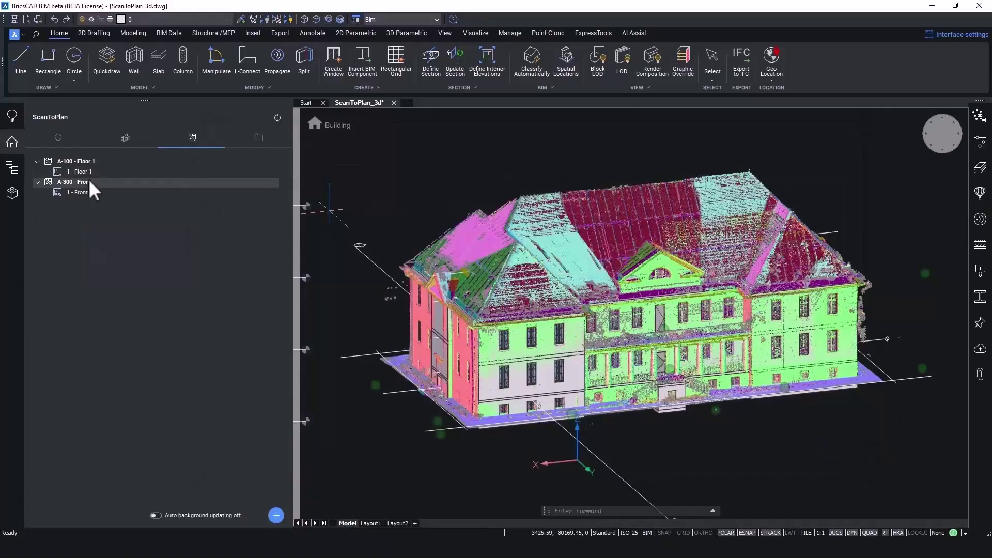
right_click(88, 194)
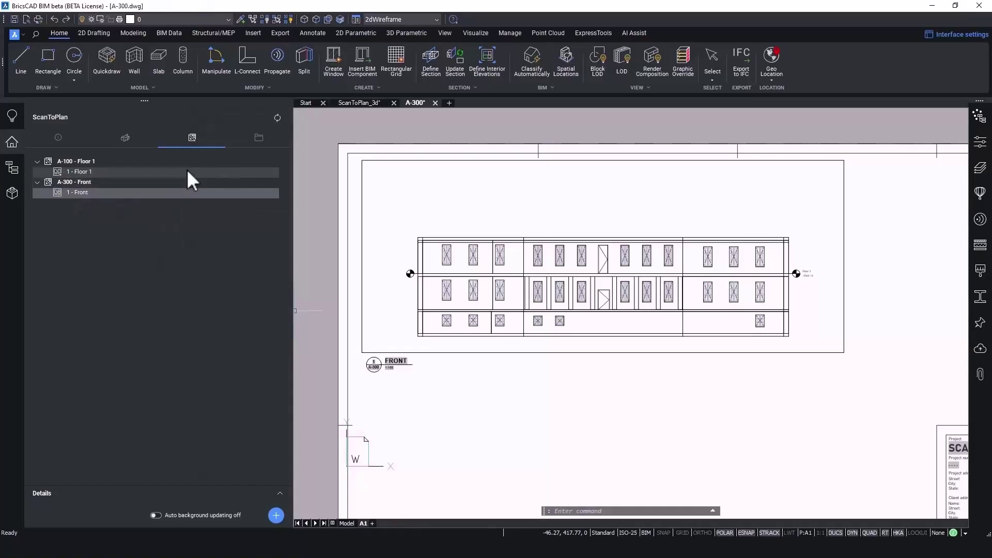
click(259, 137)
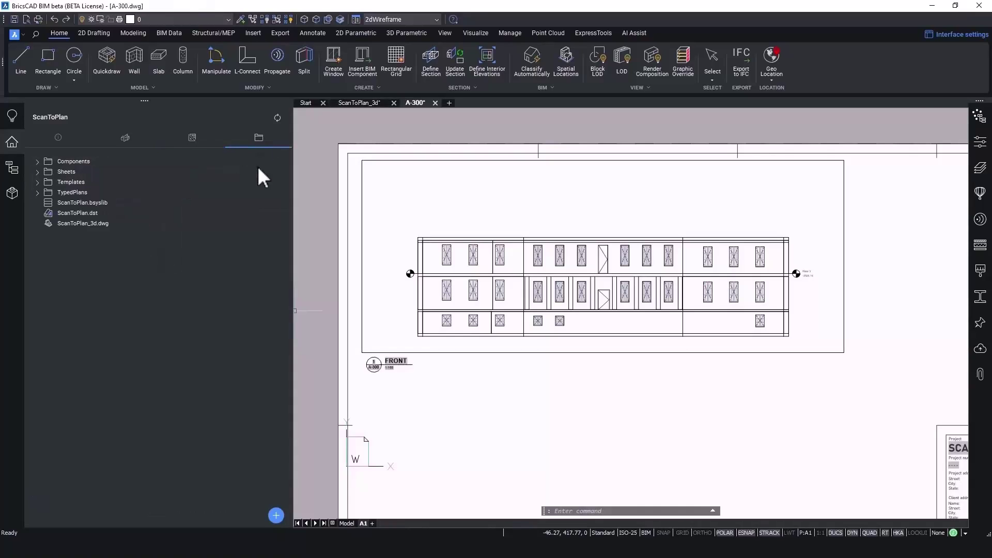
click(276, 515)
- Save a new 'Background' typed plan using Line drawing + Raster image in Realistic style
click(268, 404)
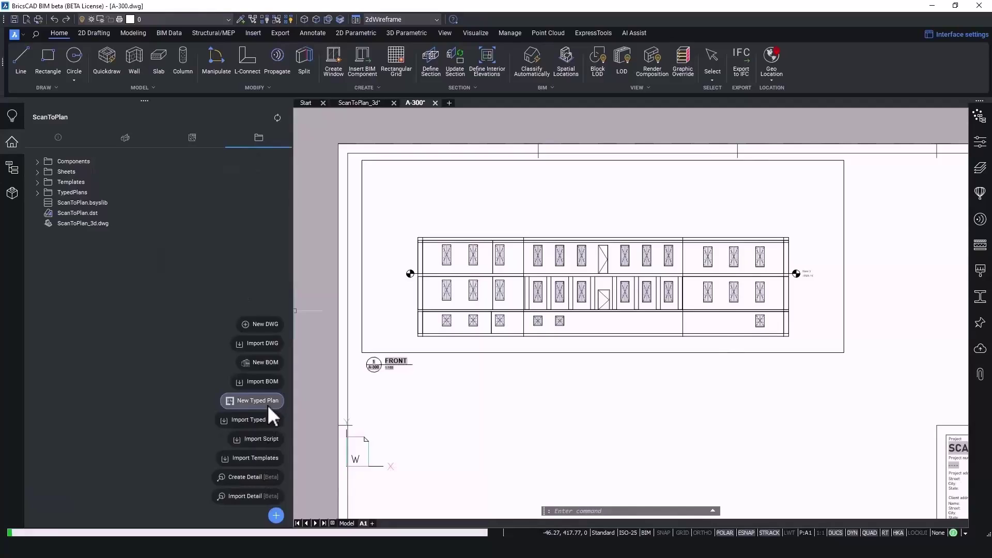
text(Background)
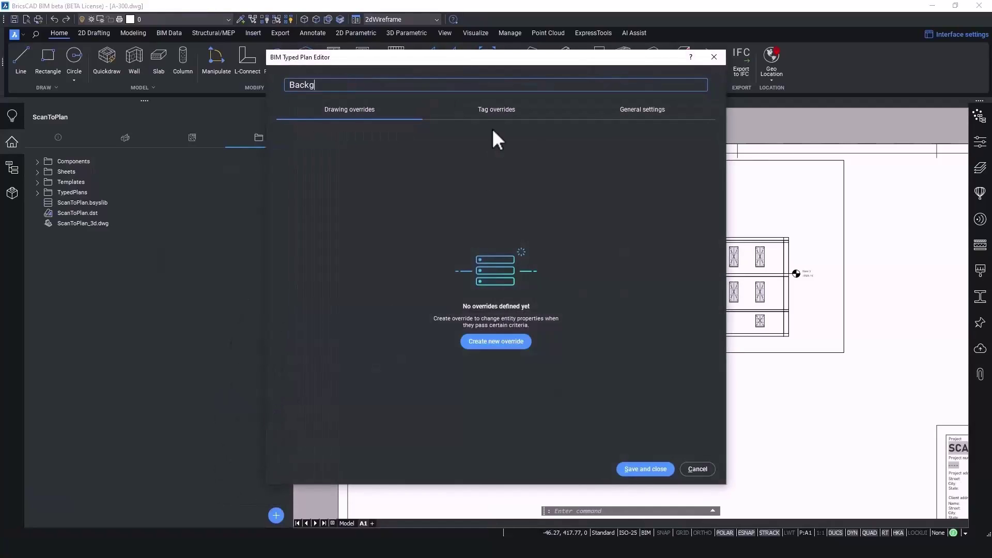
click(606, 114)
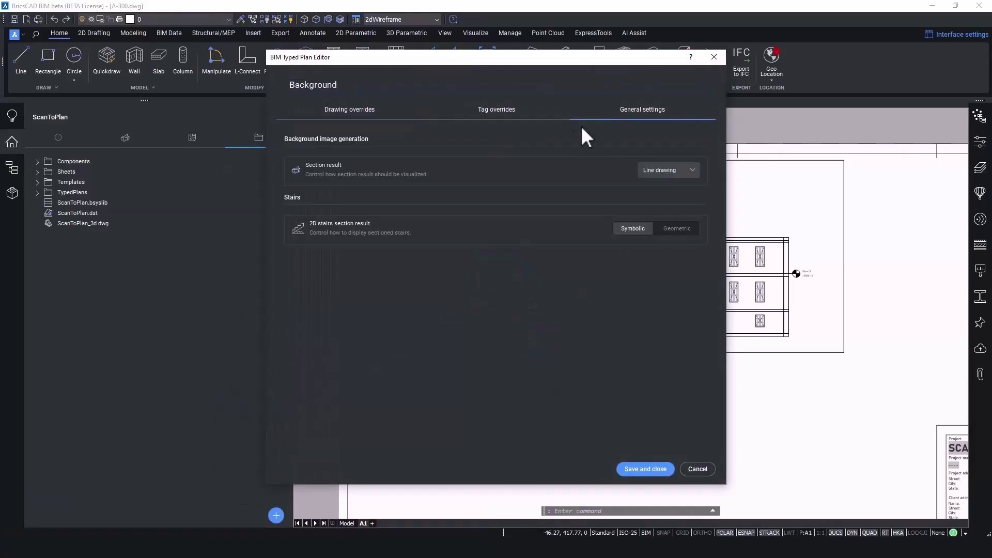
click(668, 171)
click(666, 202)
click(669, 171)
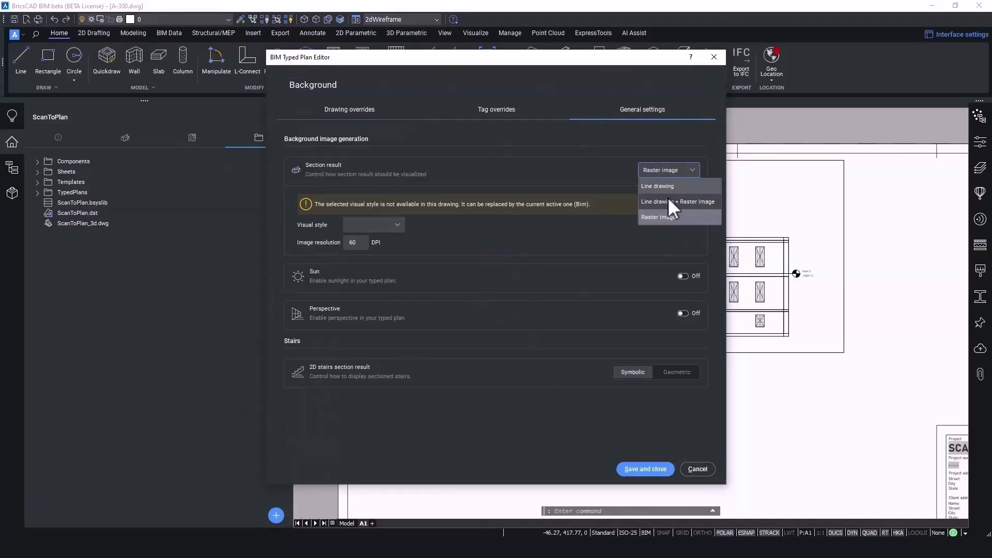
click(670, 206)
click(374, 225)
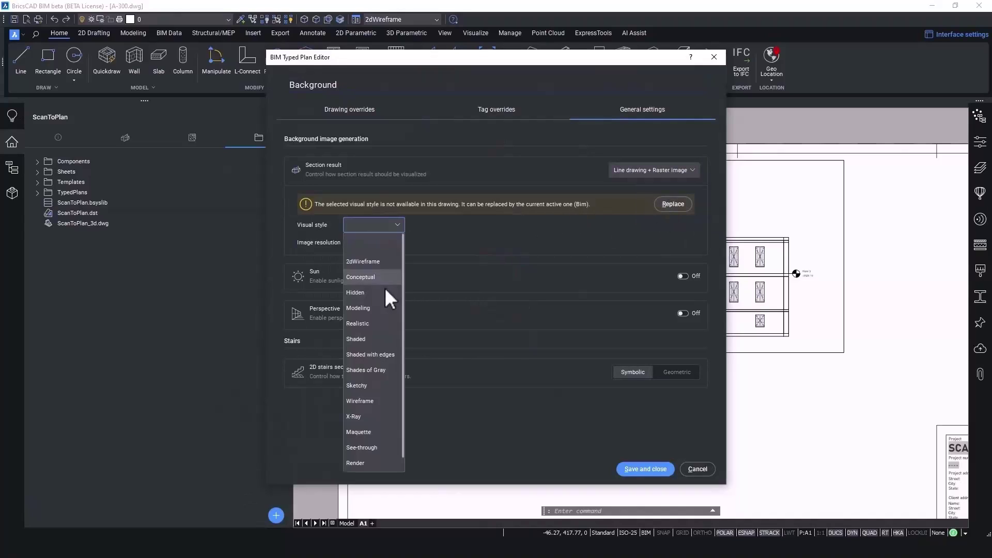
click(381, 318)
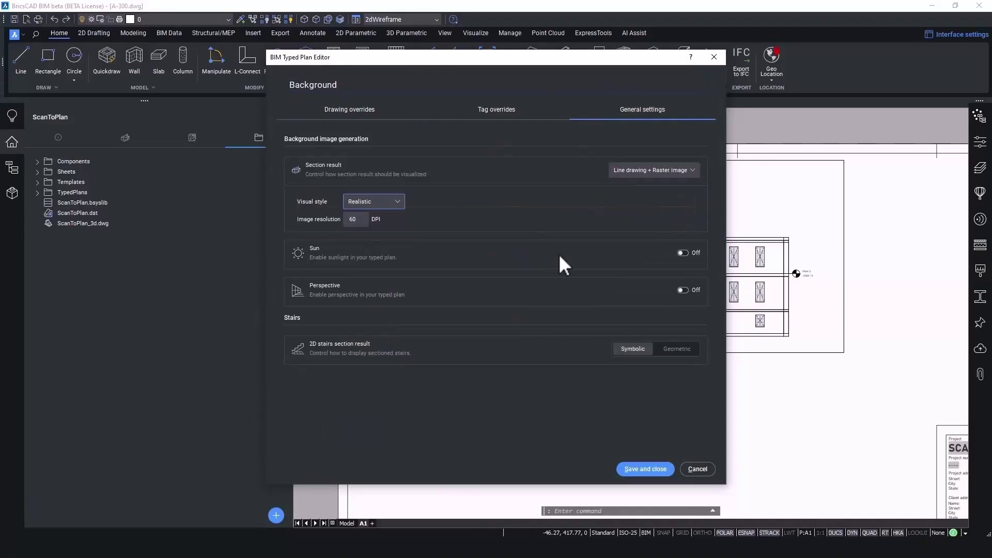
click(652, 470)
- Assign the Background typed plan to the Front elevation viewport
click(785, 343)
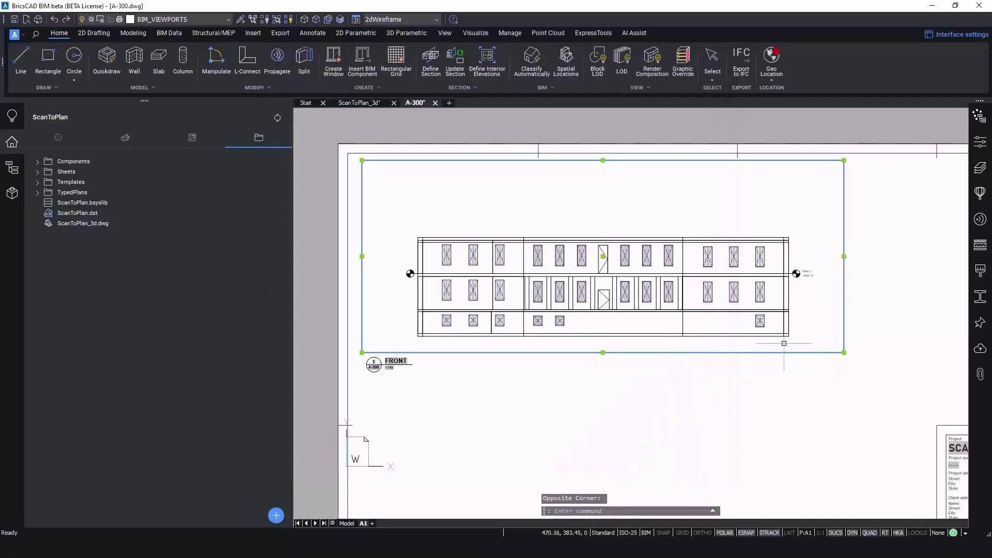
click(981, 141)
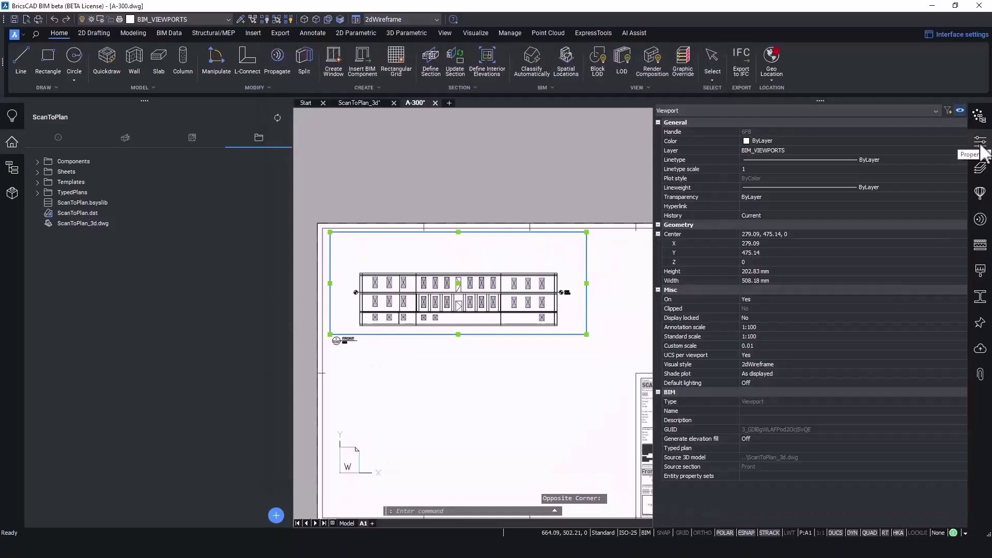
click(774, 445)
click(774, 469)
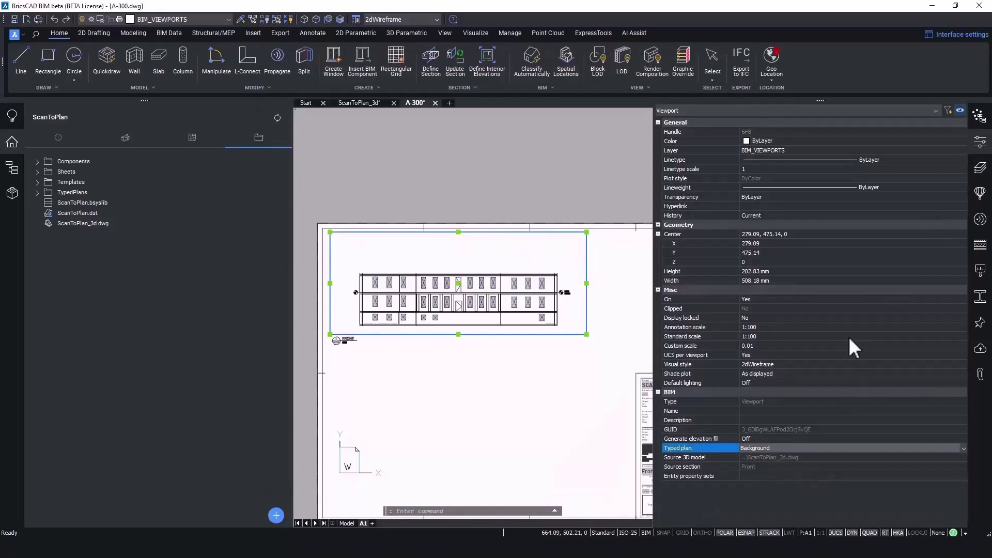
click(980, 142)
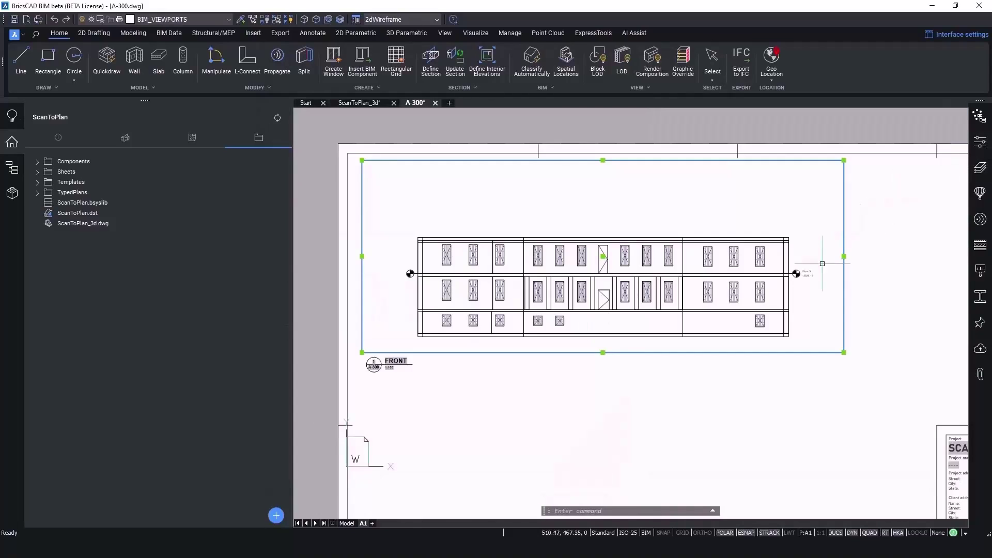
click(14, 148)
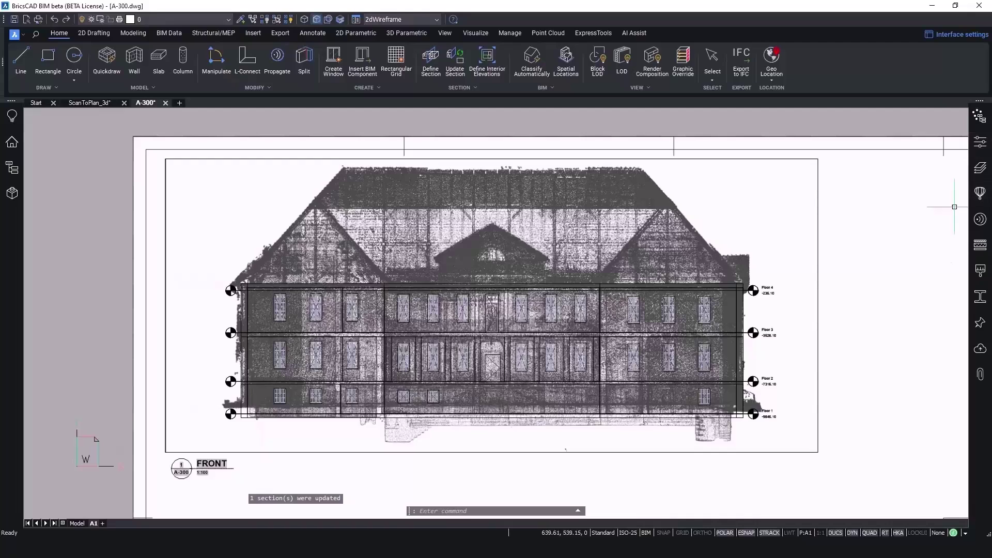
- Import the Window Schedule definition into the project
click(12, 142)
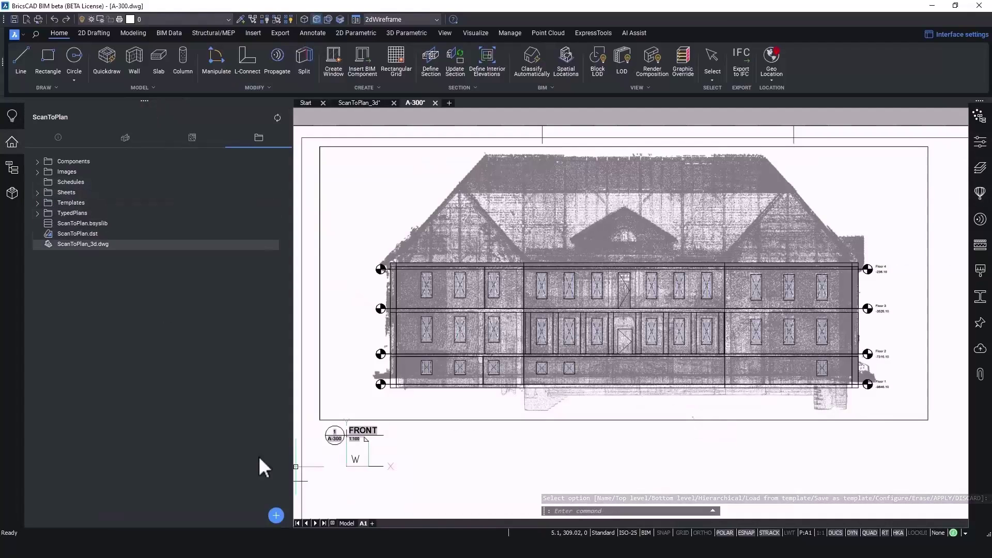
click(274, 519)
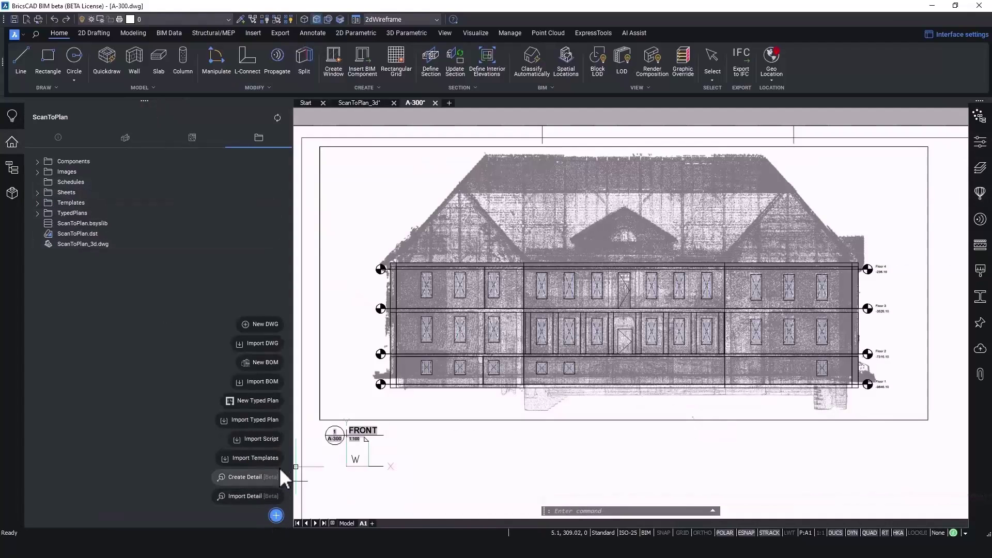
click(265, 387)
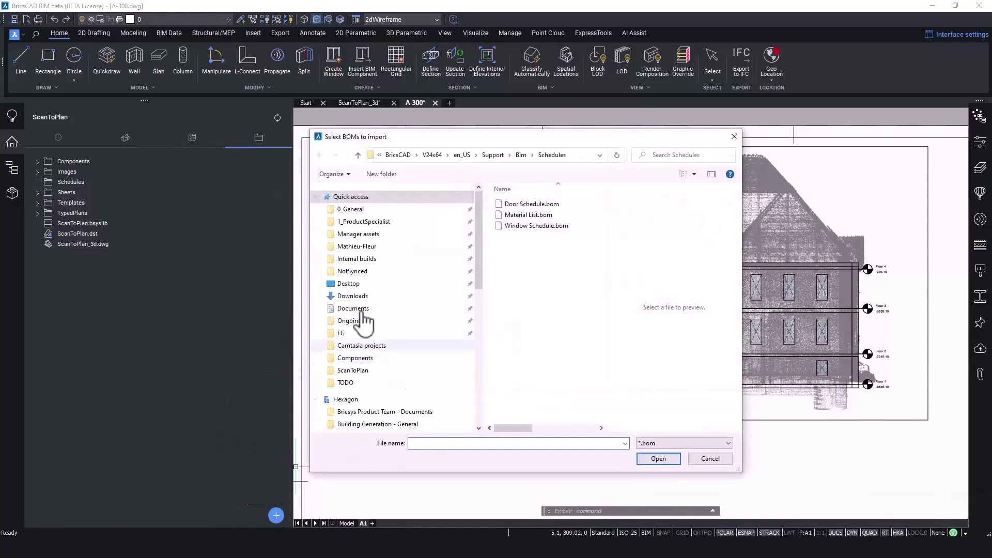
double_click(552, 226)
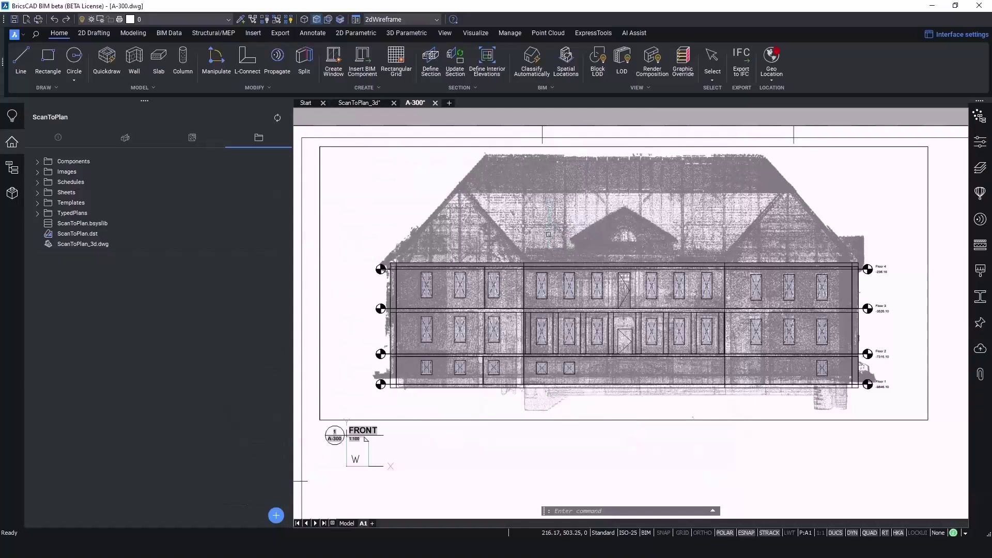
- Place the Window Schedule on sheet A-300 and save the sheet
click(47, 183)
double_click(112, 192)
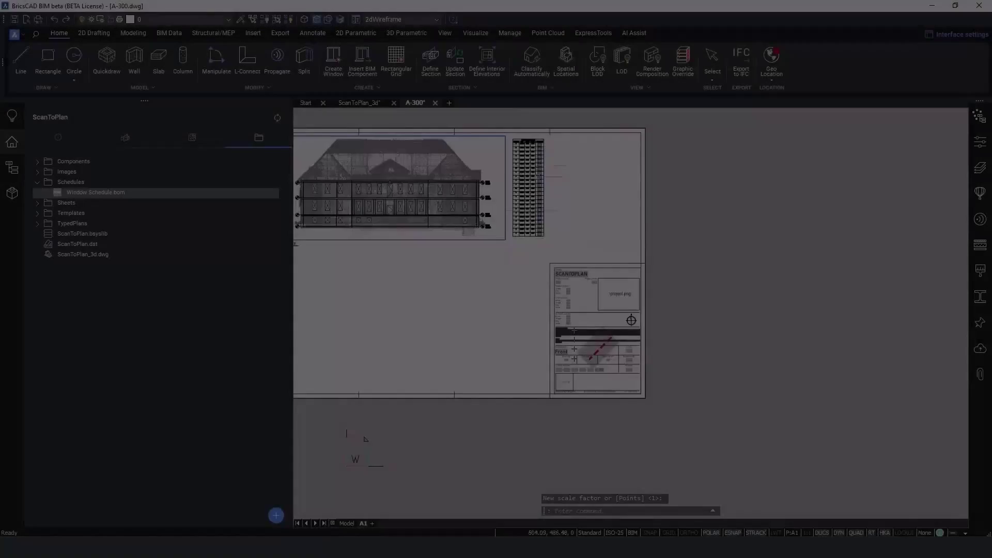
scroll(507, 336, up, 10)
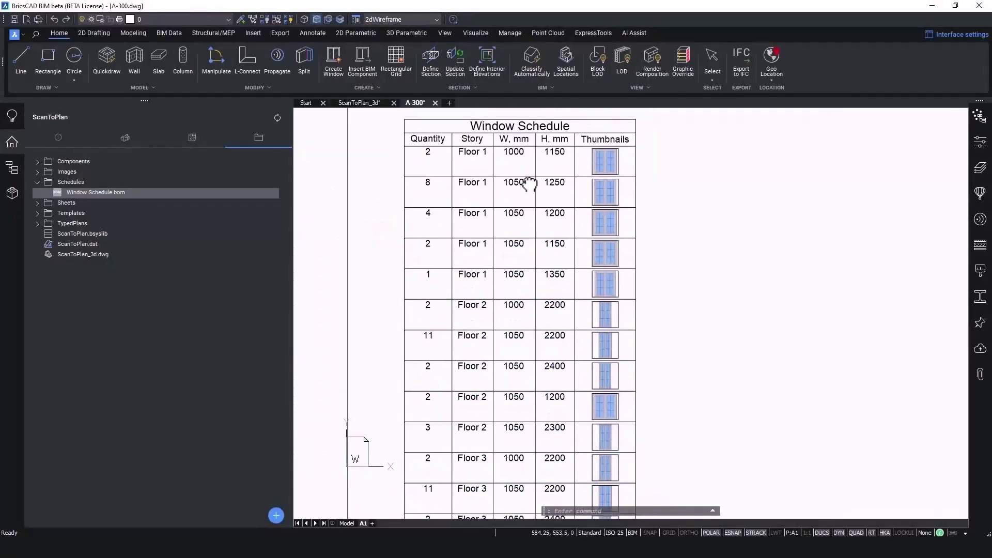
scroll(560, 259, down, 2)
scroll(539, 288, up, 2)
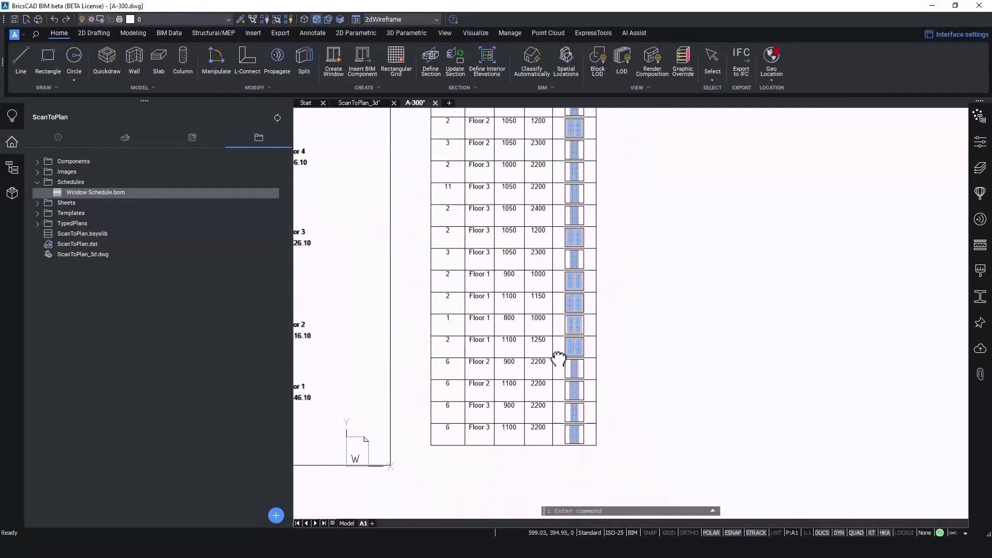
scroll(558, 355, down, 5)
scroll(672, 315, down, 2)
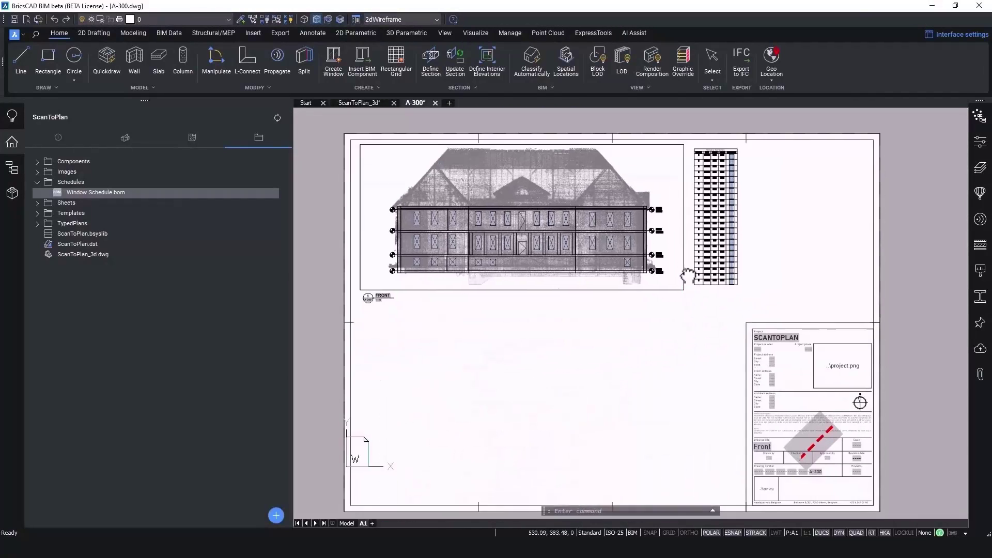
key(ctrl+s)
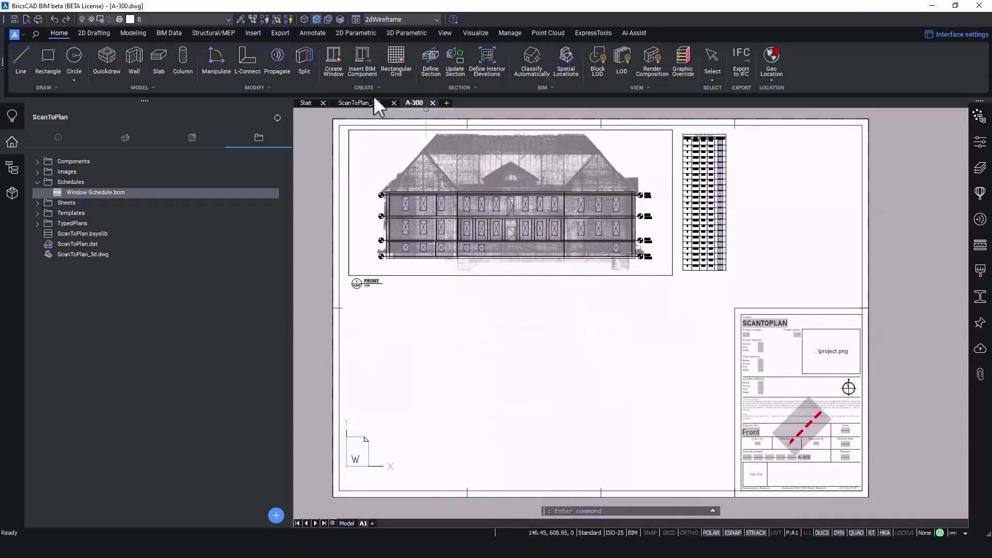
- Display sheet A-100 from the 1 - Floor 1 view and centre the plan
click(199, 139)
right_click(76, 174)
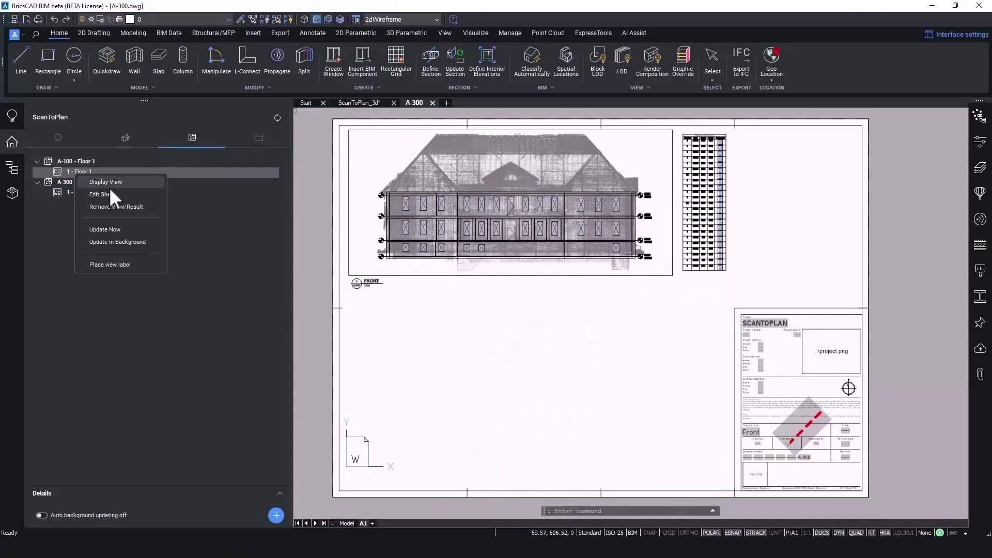
click(130, 184)
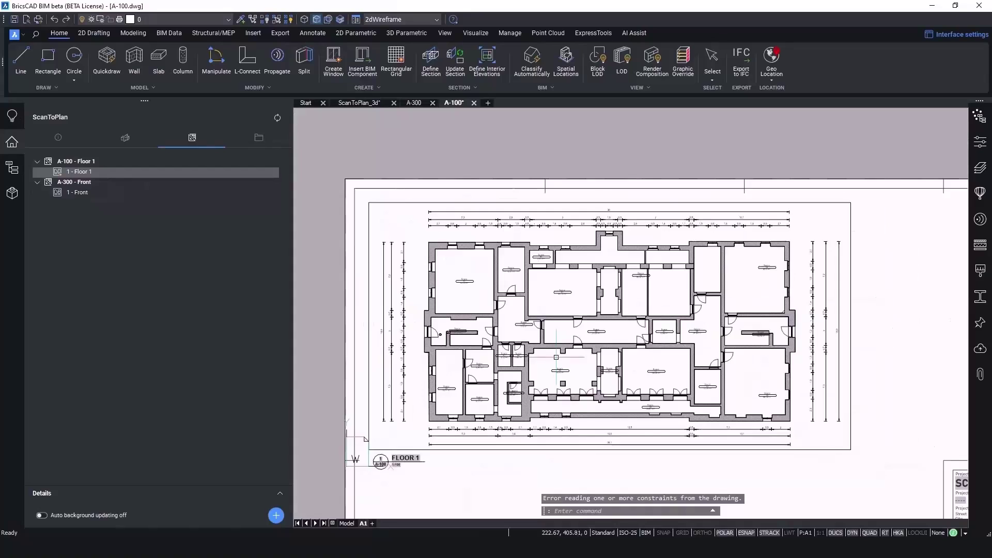
middle_drag(651, 371, 680, 360)
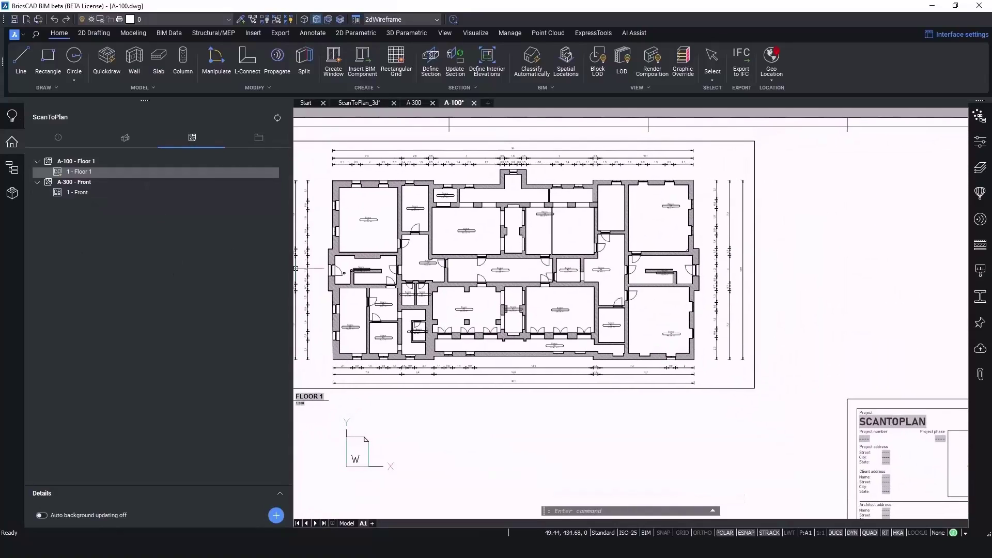
- Place the Area Schedule (total 549.06) beside the Floor 1 plan and save A-100
click(259, 137)
click(276, 515)
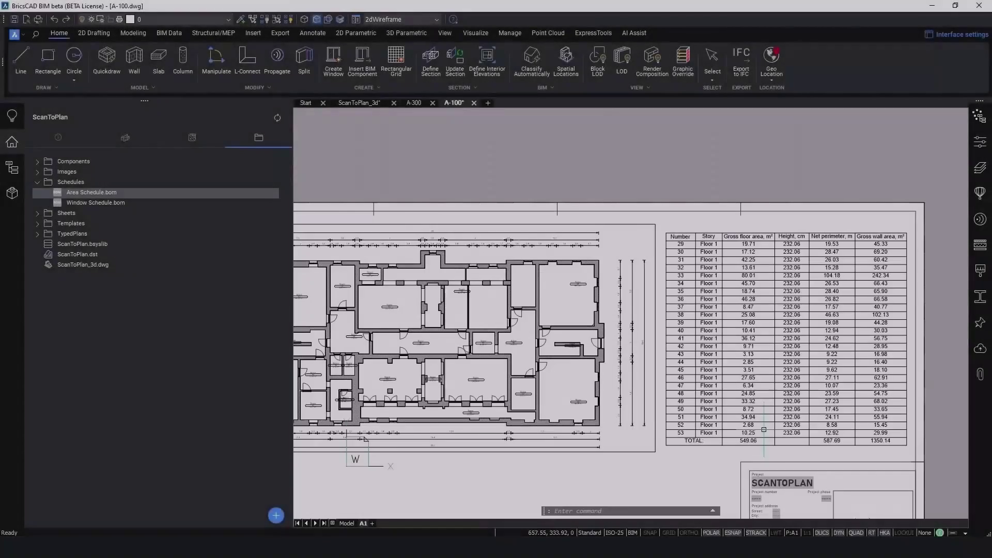
scroll(761, 435, up, 8)
key(Escape)
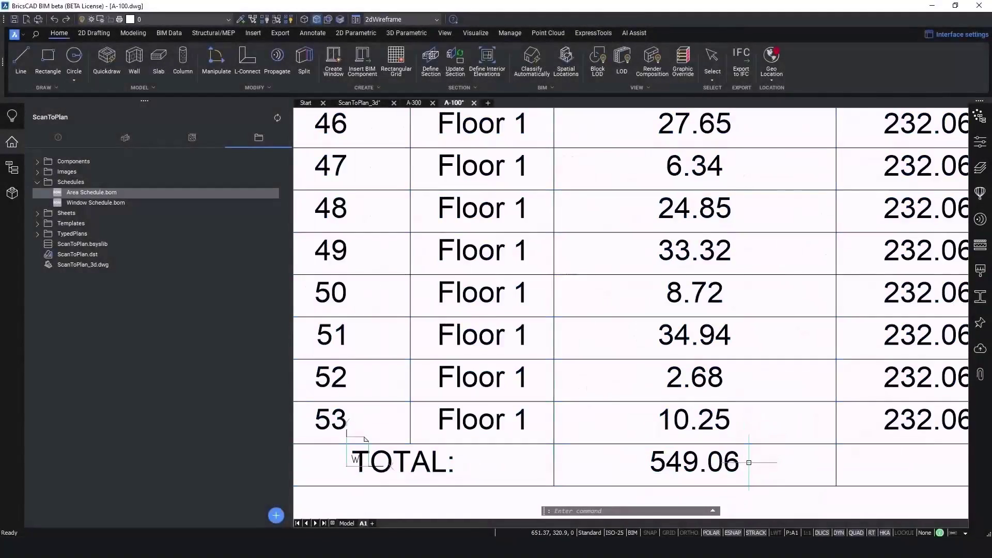
scroll(749, 464, down, 7)
scroll(749, 464, down, 6)
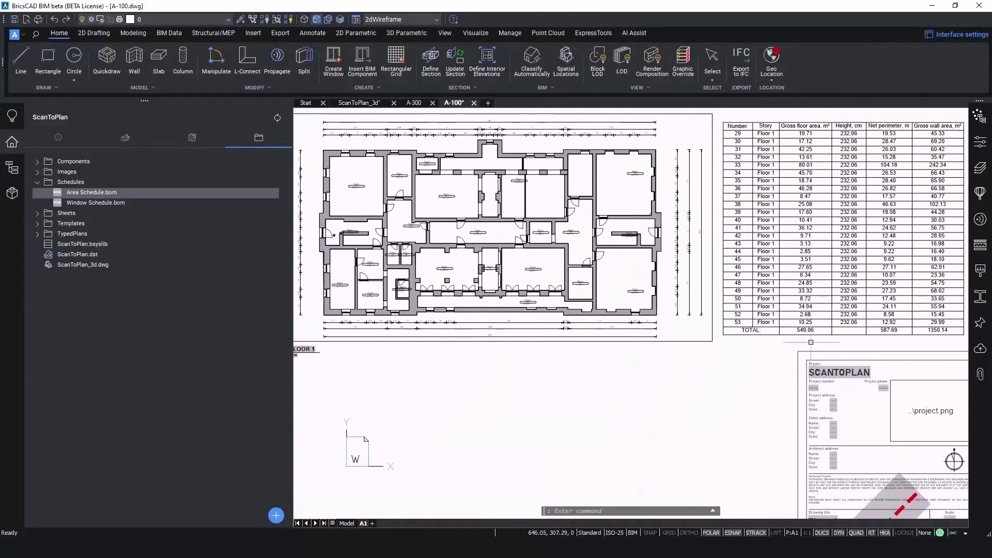
middle_drag(806, 395, 771, 311)
click(646, 439)
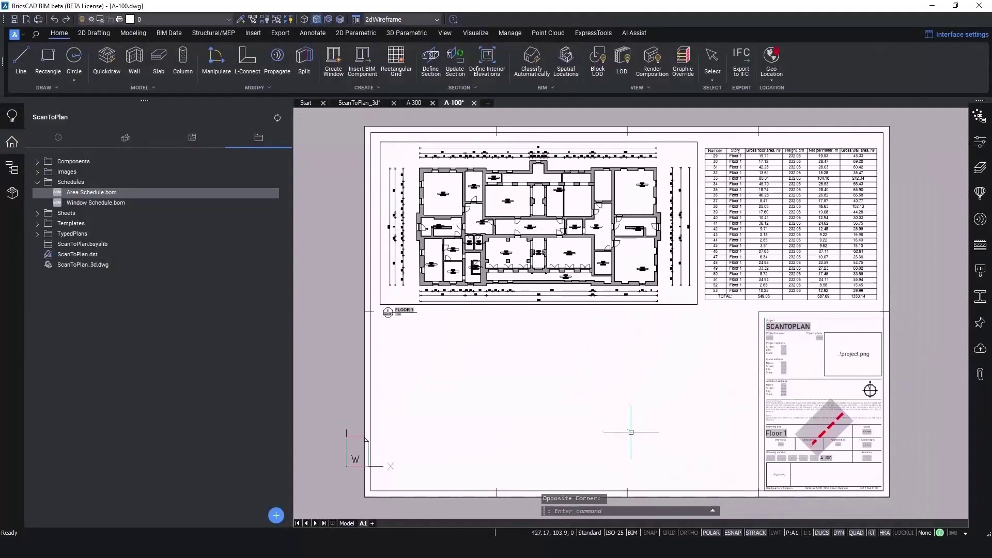
key(ctrl+s)
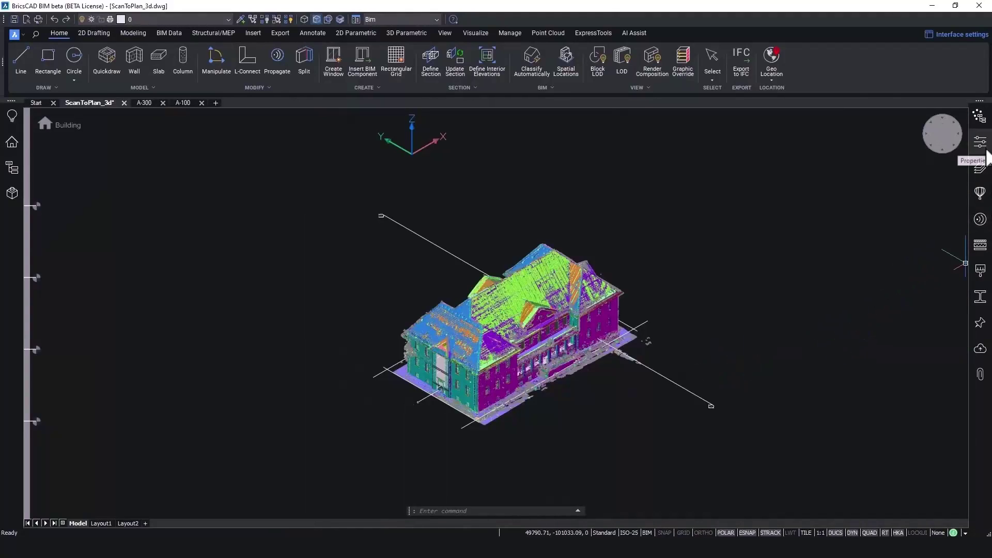
- Turn off the PointCloud layer and fit the solid building in view
click(980, 166)
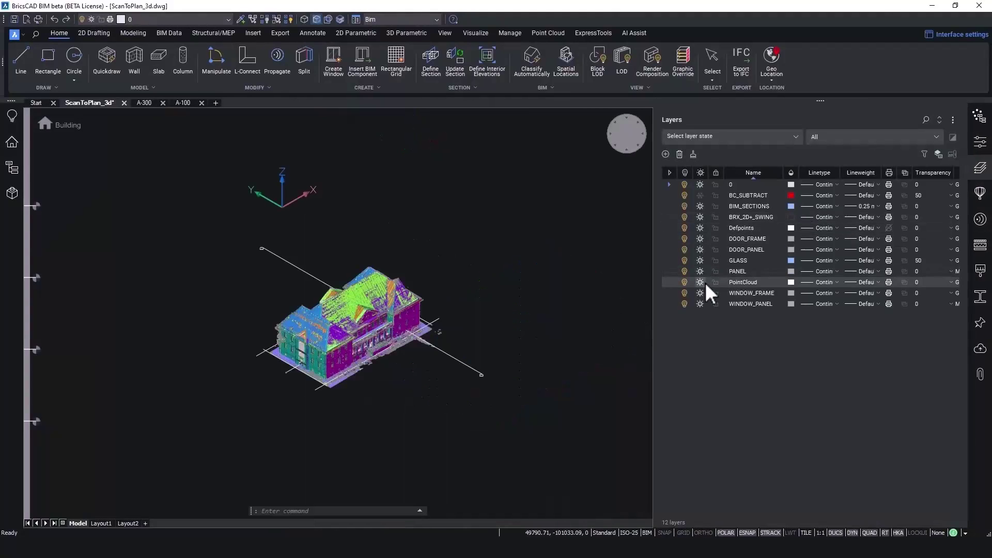
click(705, 282)
click(980, 167)
middle_click(558, 255)
middle_click(558, 256)
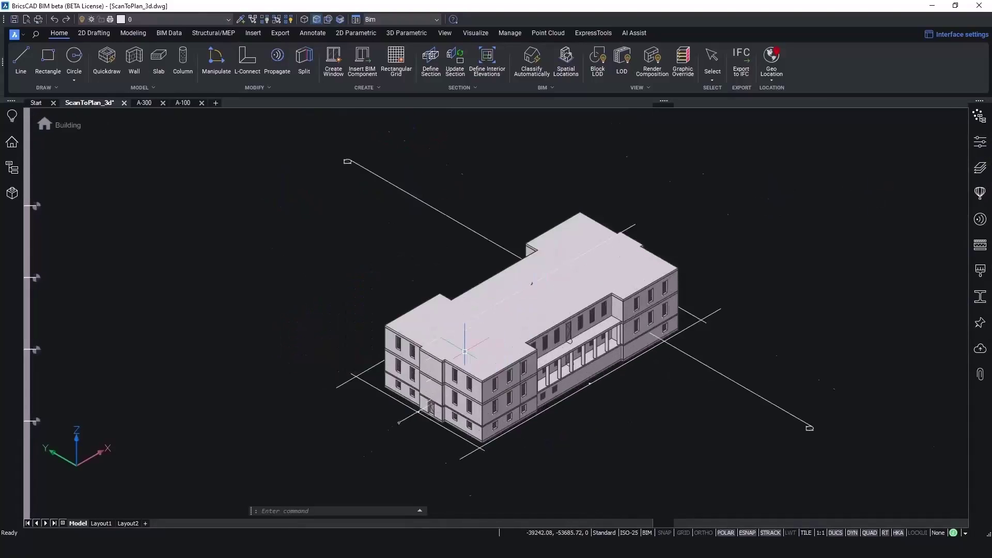
click(838, 288)
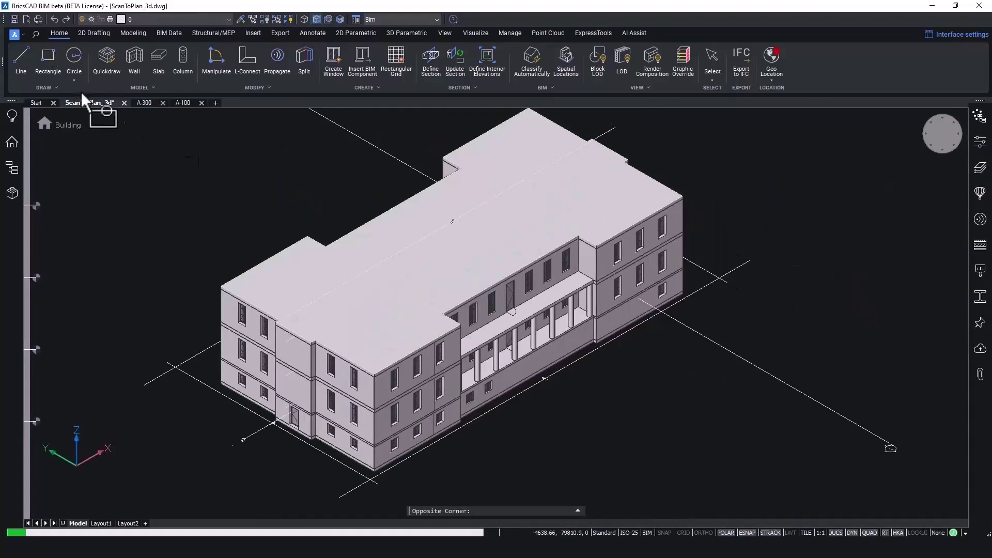
- Export the model as ScanToPlan_3d.ifc in IFC4 Reference View format
click(21, 34)
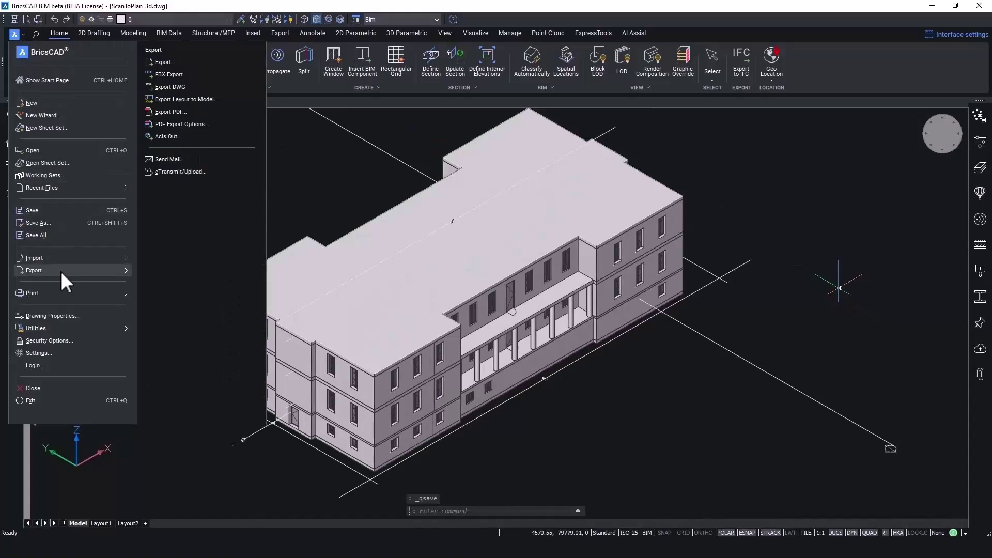
key(Escape)
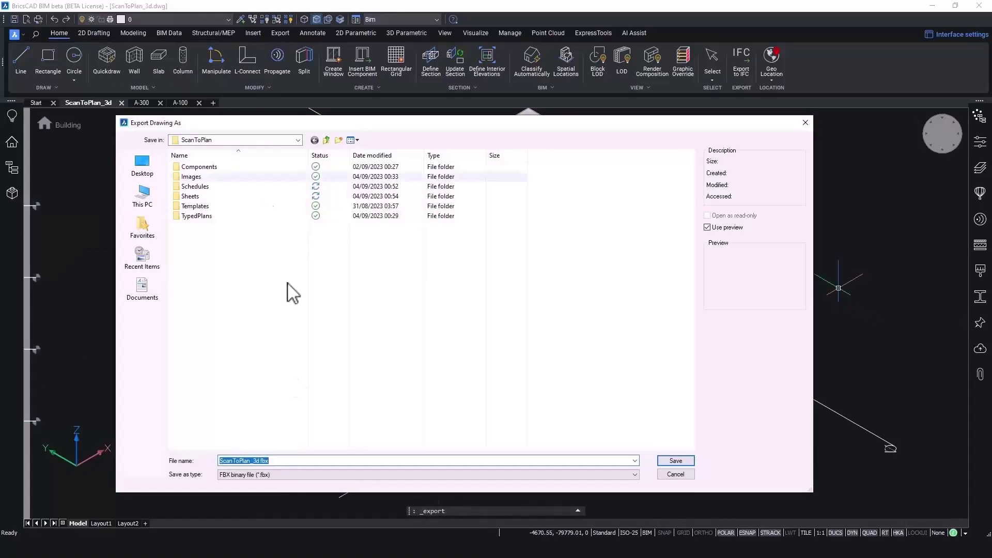
click(341, 474)
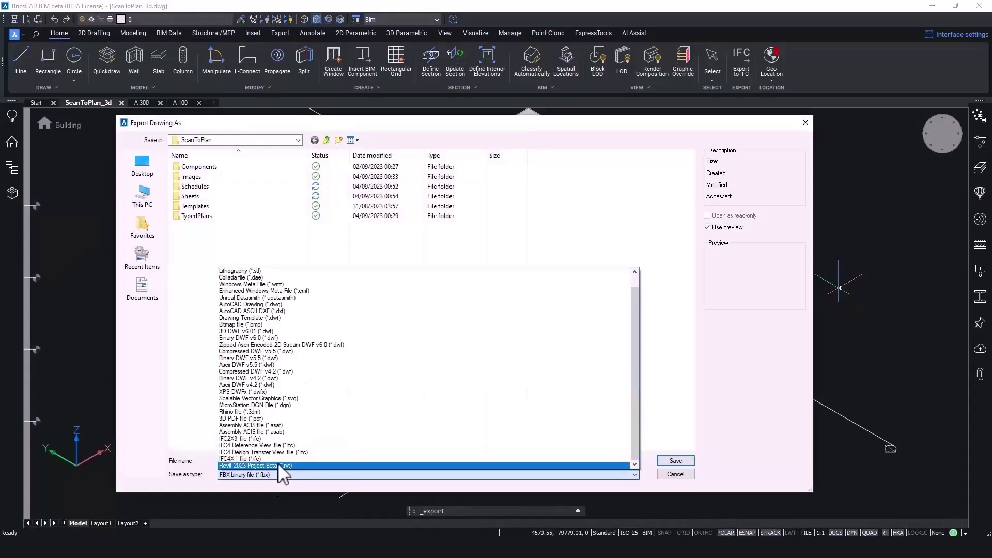
click(279, 465)
click(608, 474)
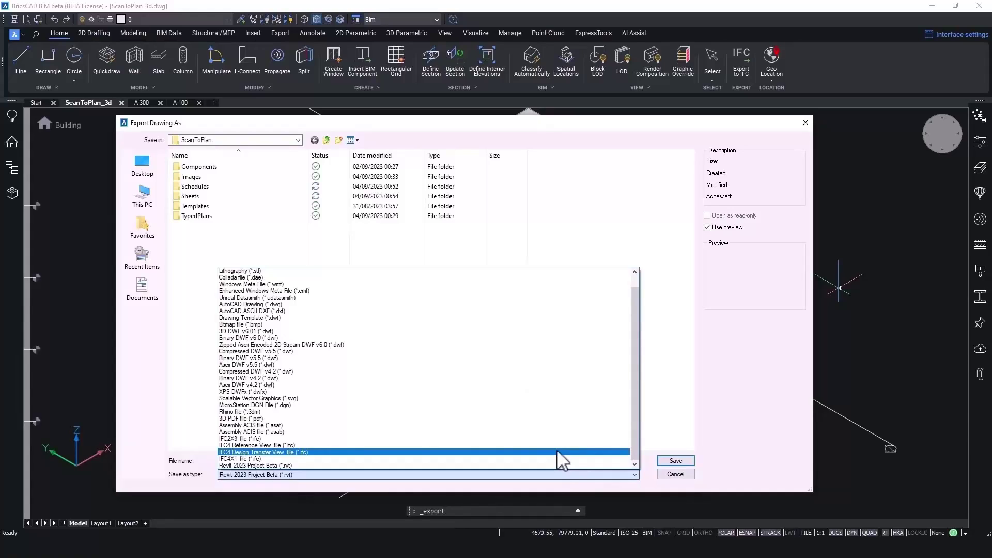
click(558, 445)
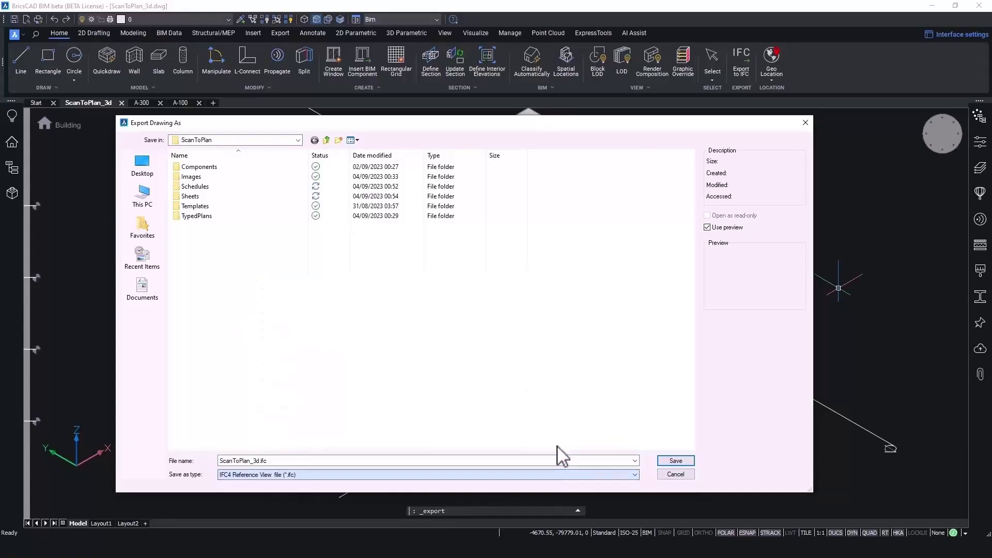
click(673, 463)
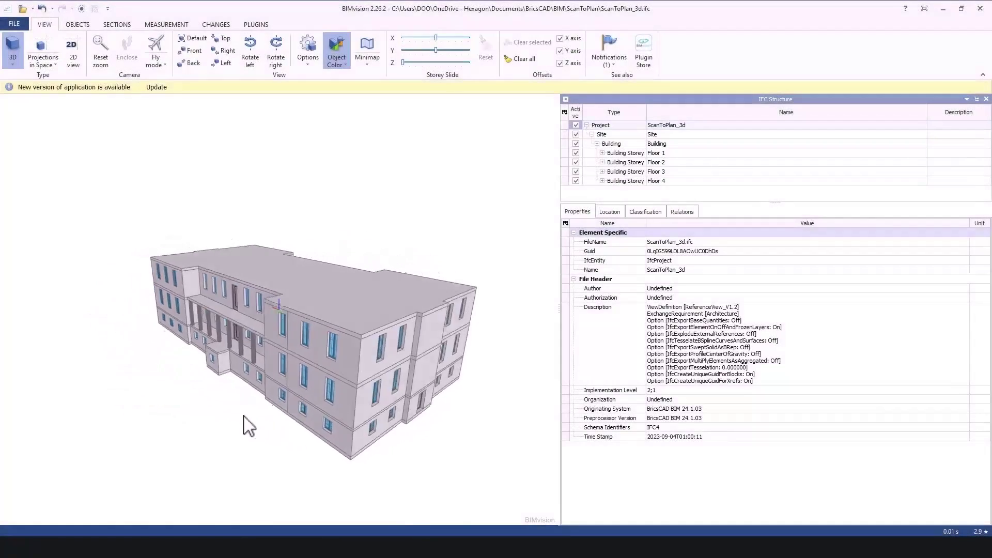
- Orbit the IFC building and inspect storeys Floor 1 through Floor 4 in the structure tree
drag(249, 425, 276, 411)
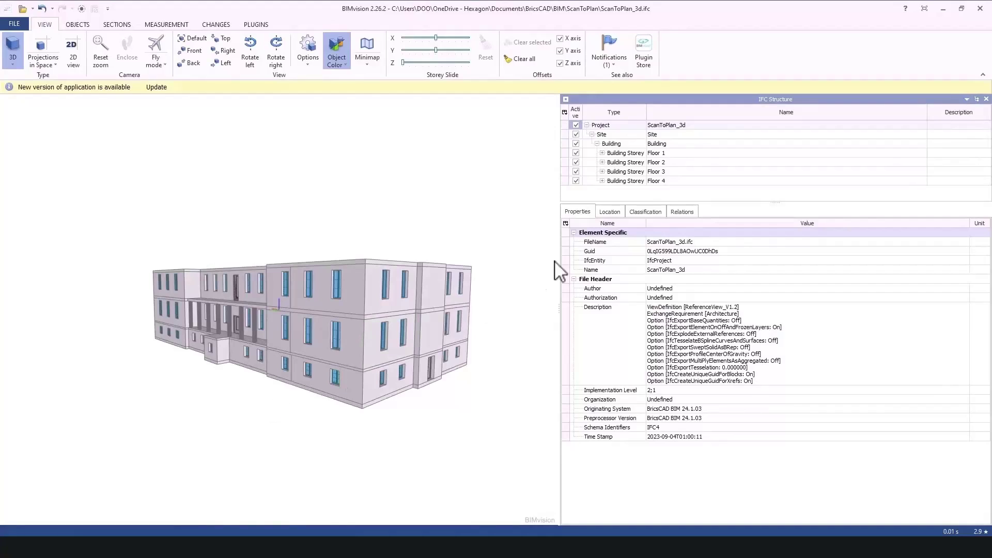
click(666, 154)
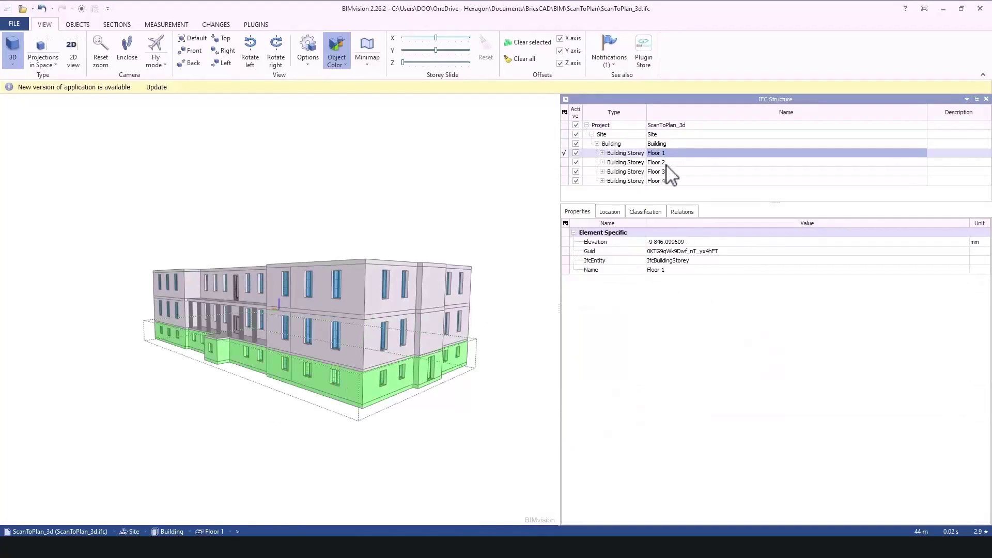
click(667, 164)
click(667, 171)
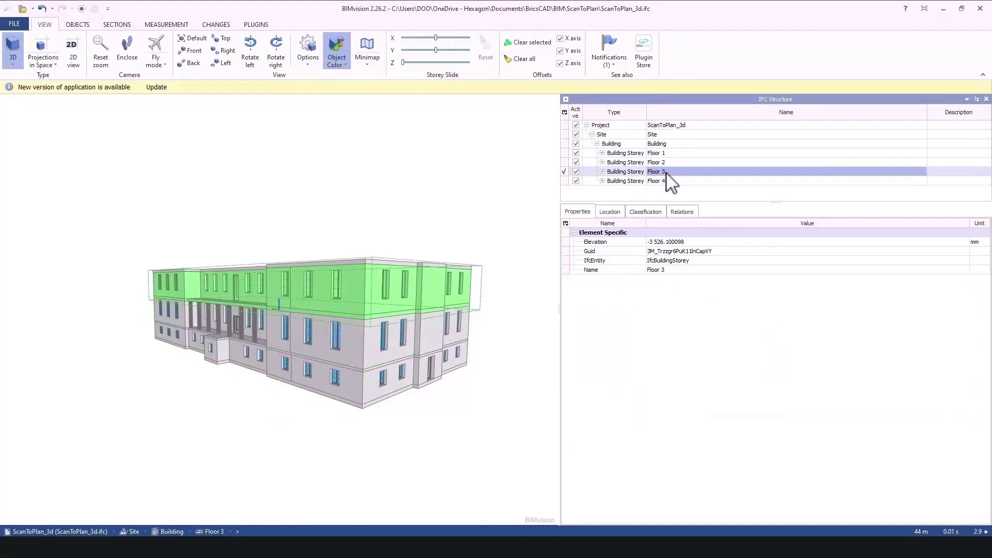
click(667, 182)
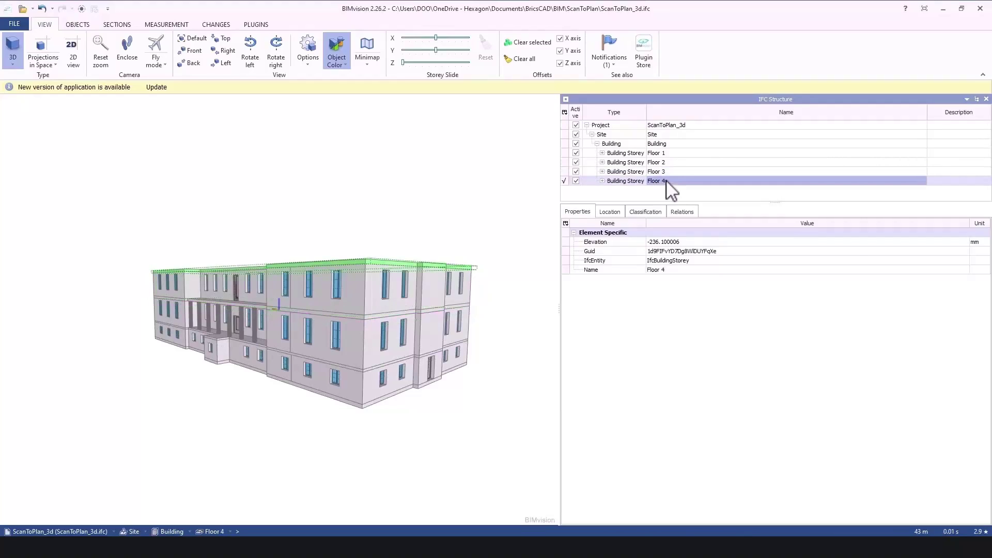